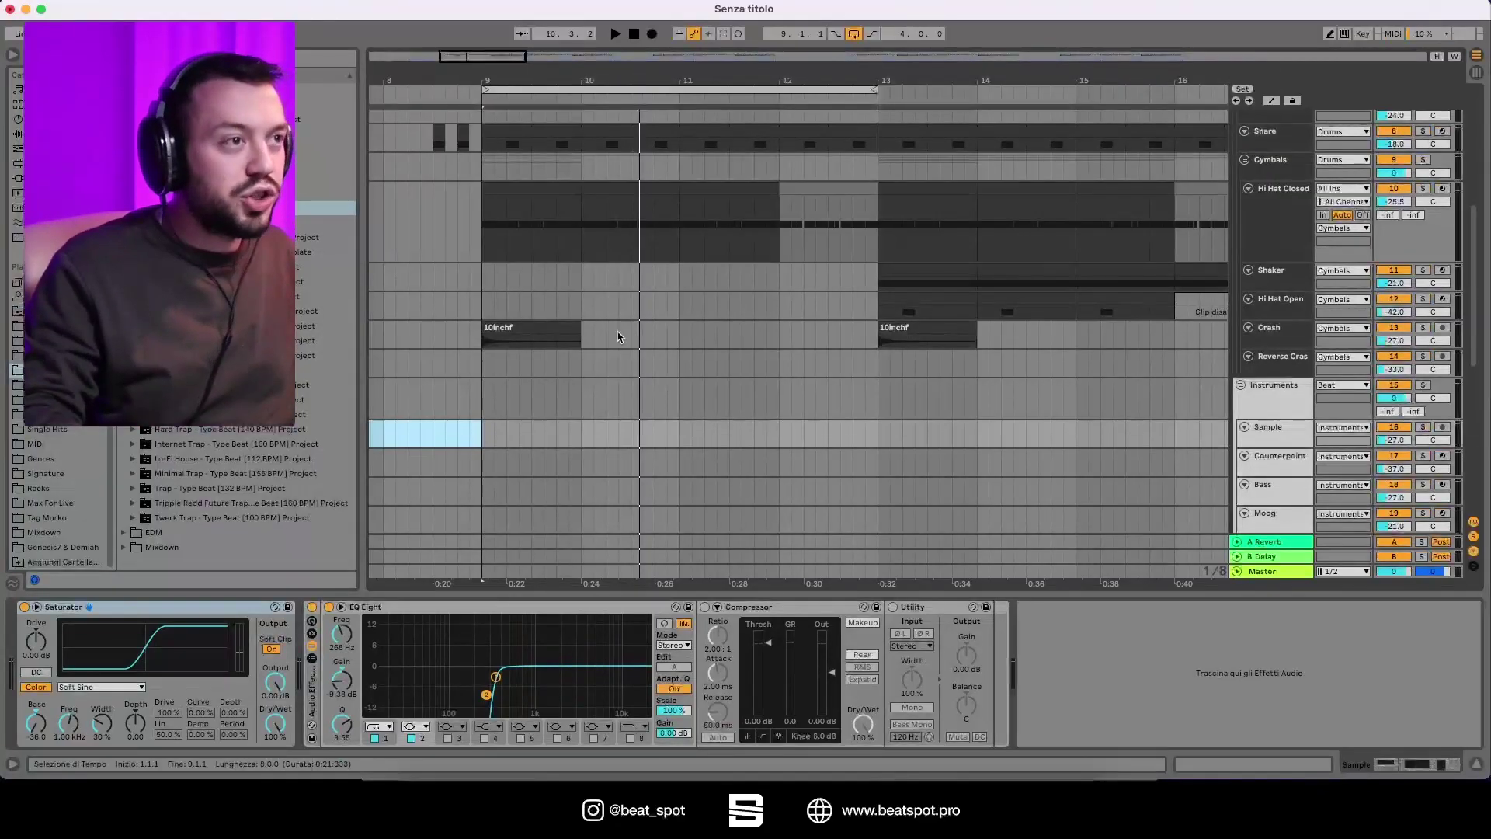
# Play the beat from bar 9 on the Shaker lane, then stop it while viewing the Kick rows.
pyautogui.click(481, 283)
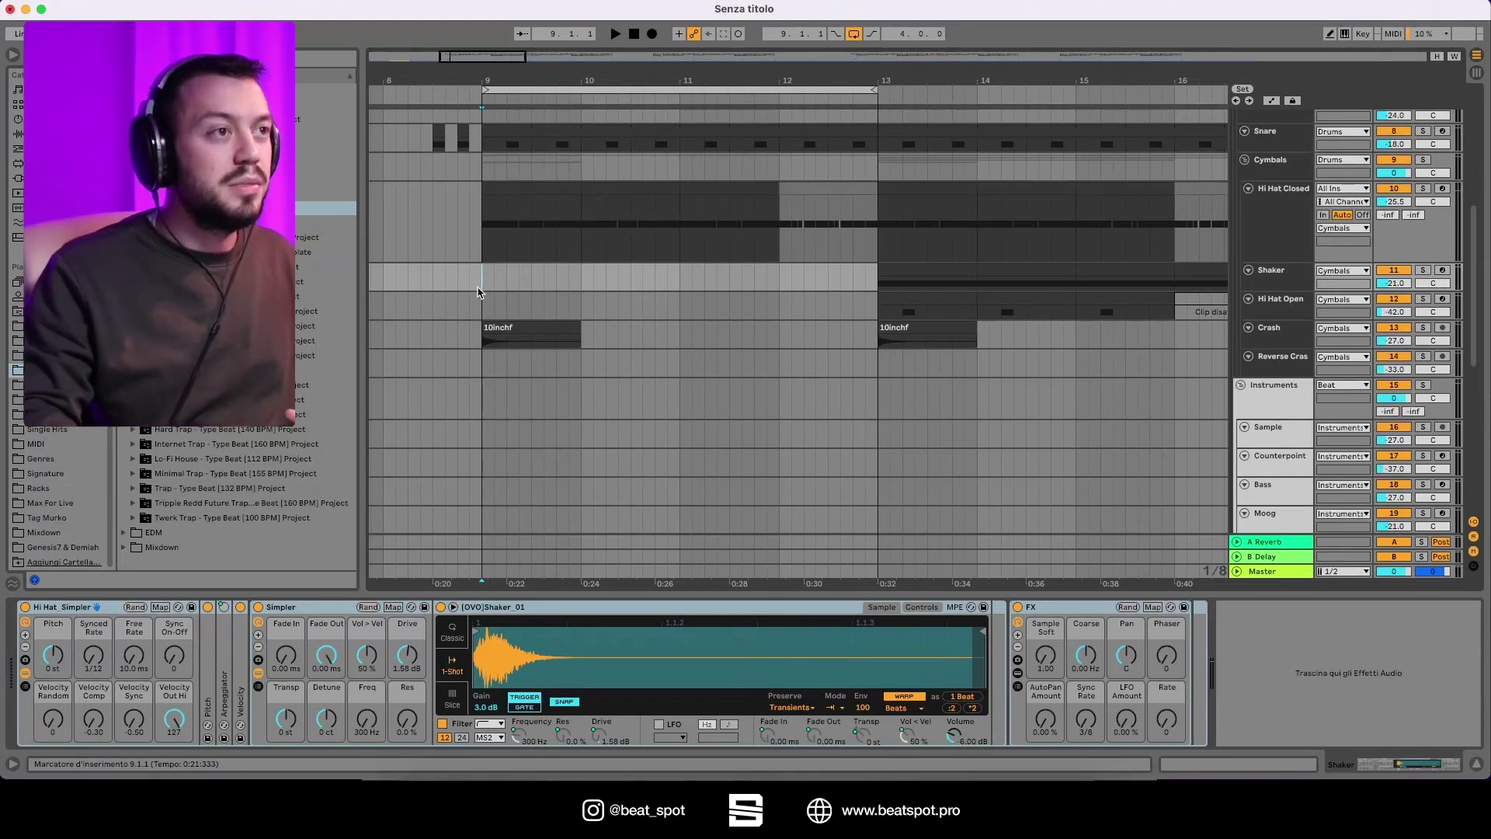
pyautogui.press('space')
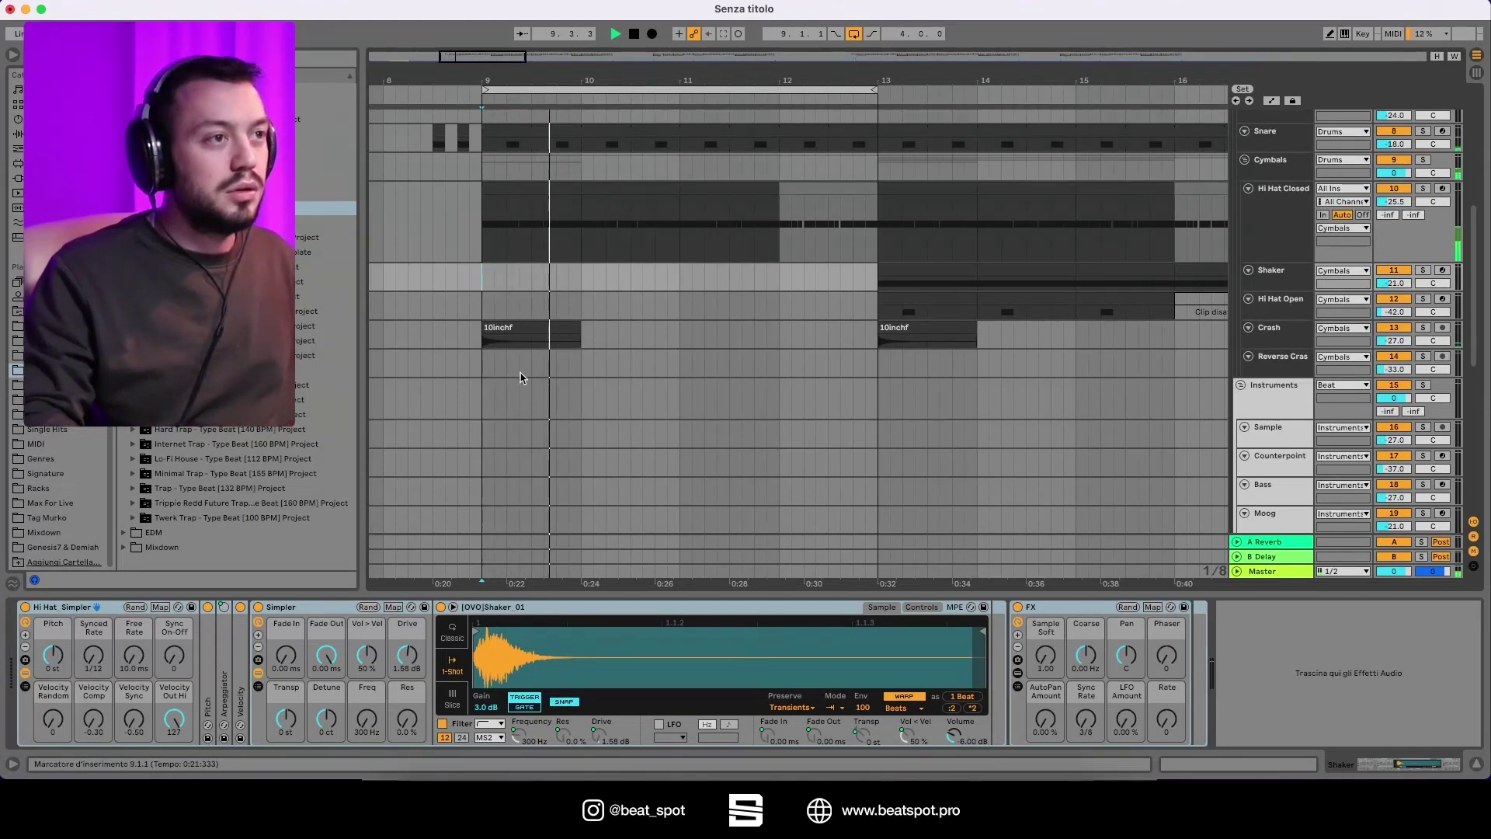
pyautogui.scroll(1, 559, 423)
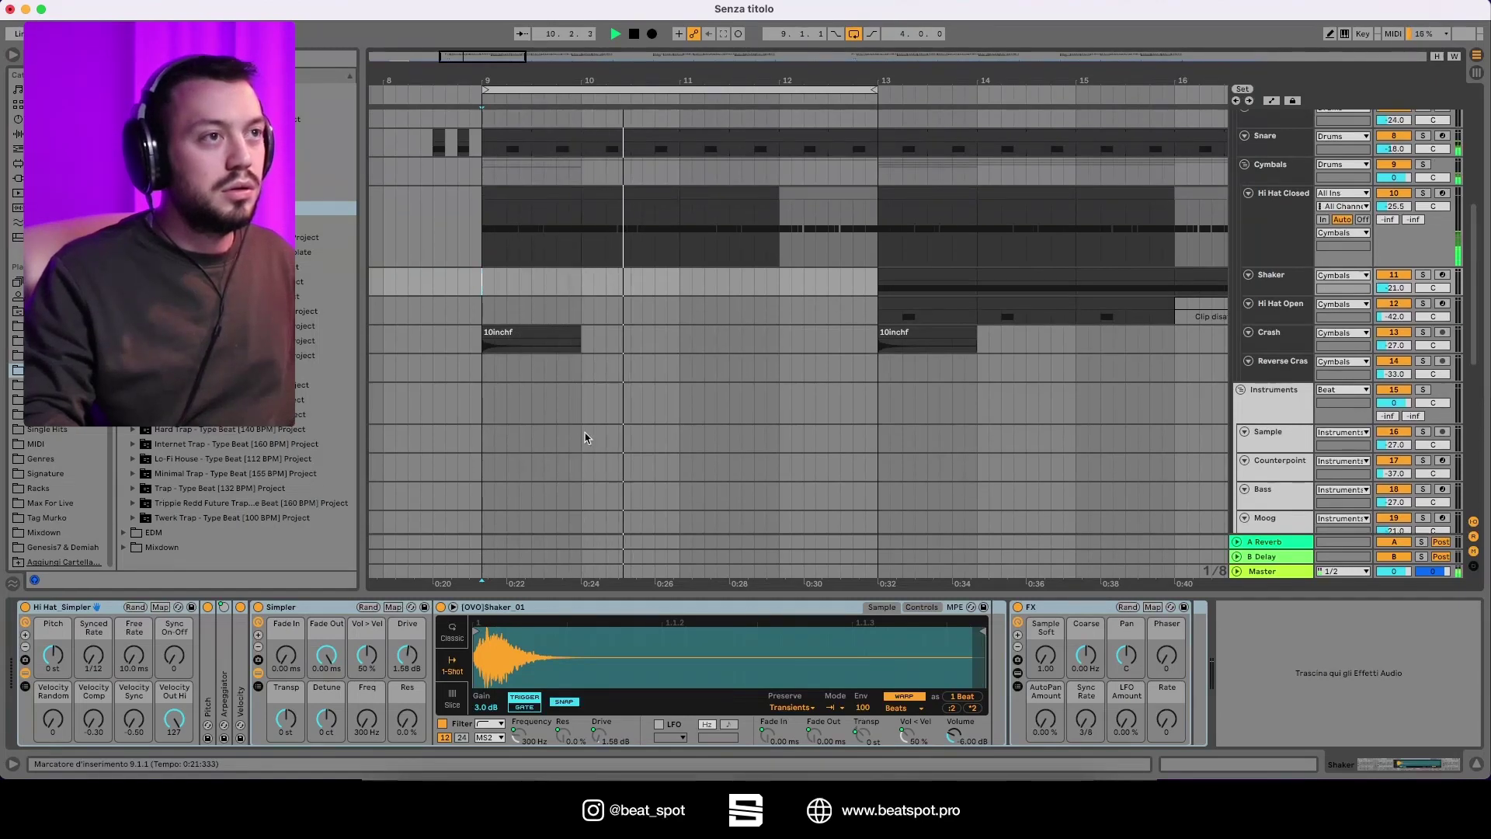
pyautogui.scroll(3, 586, 438)
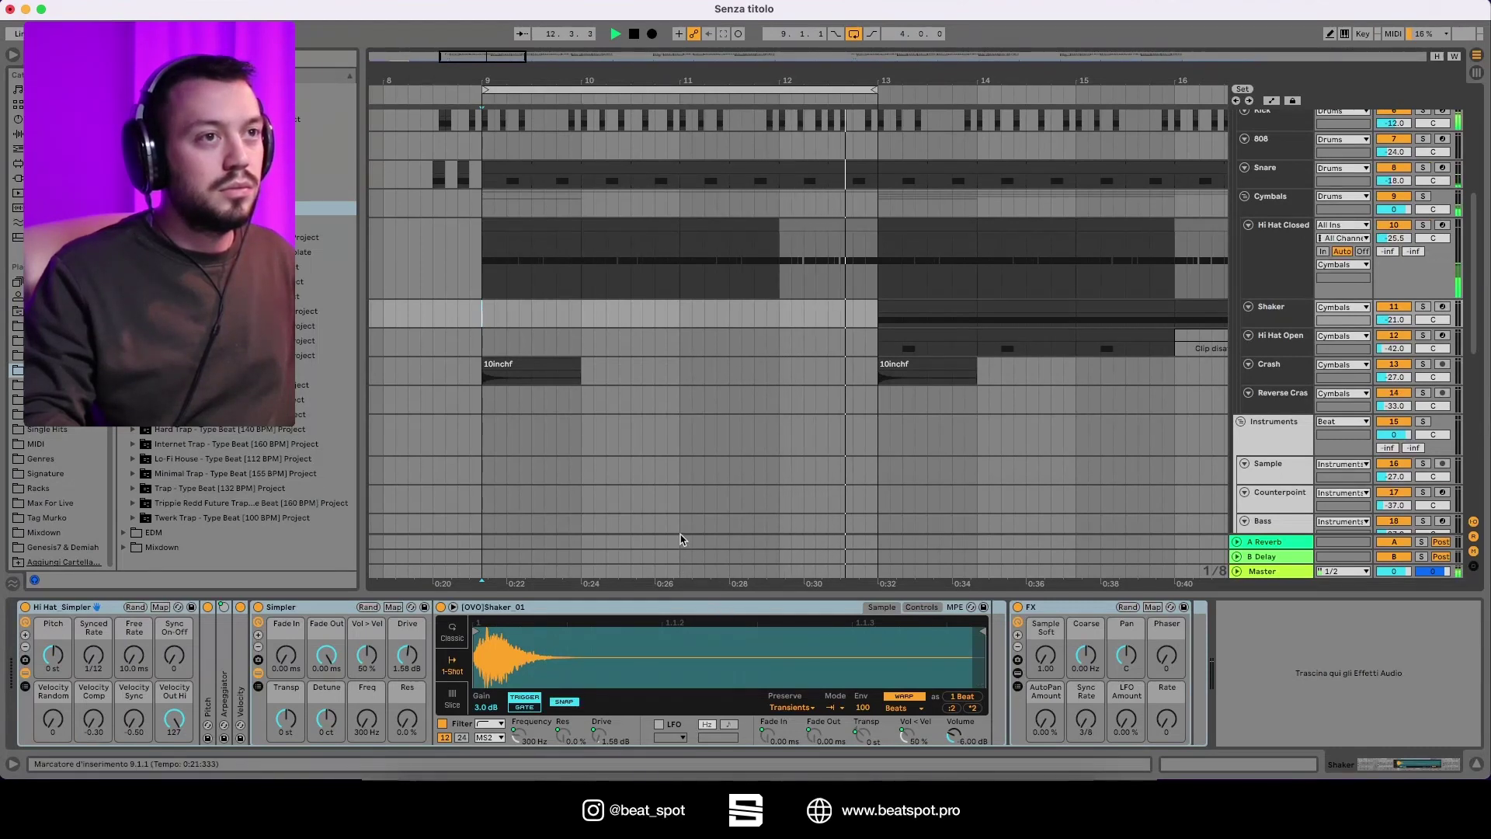
pyautogui.press('space')
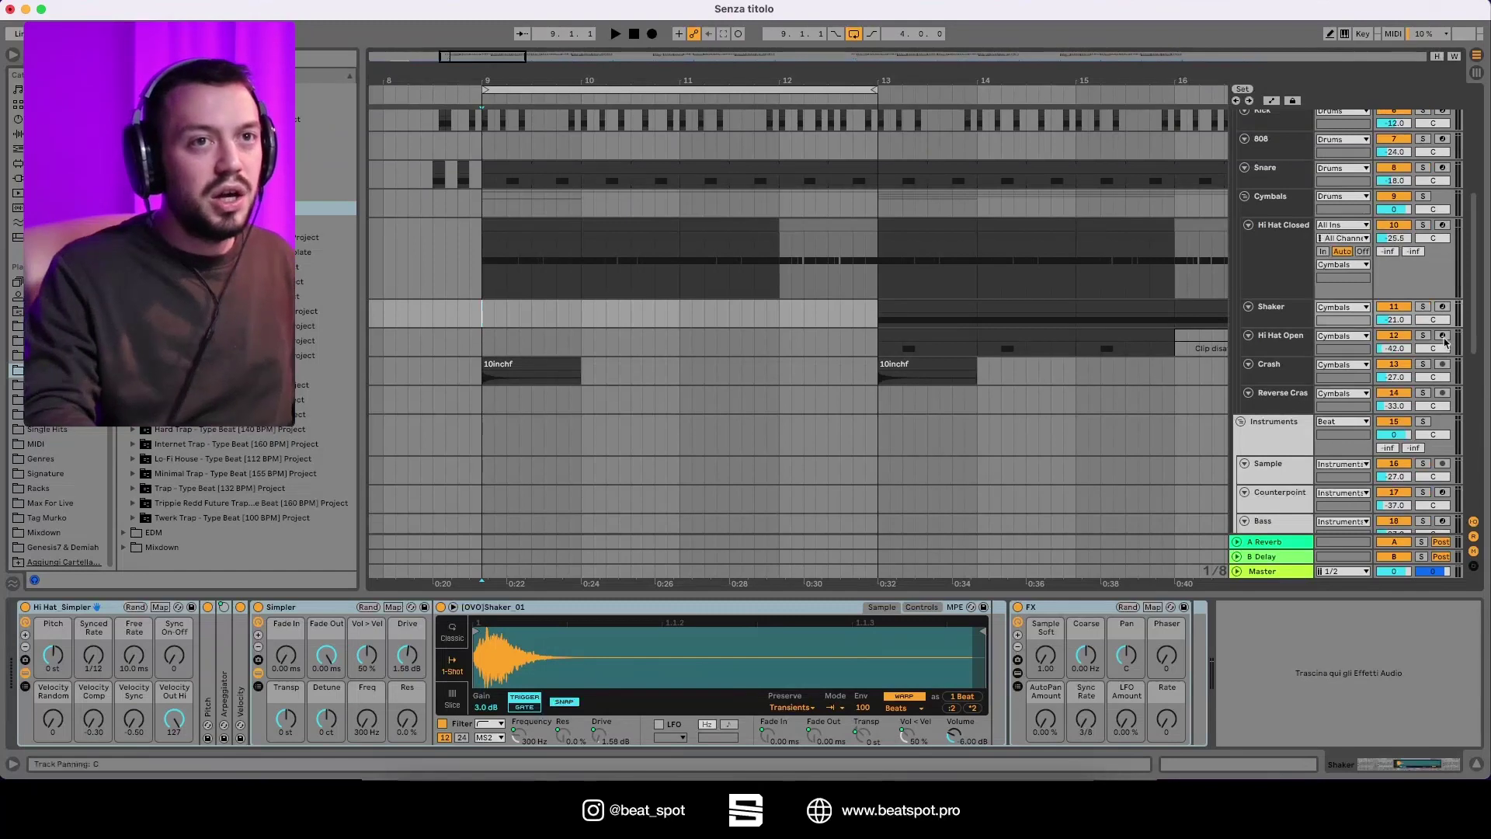
# Insert a MIDI track below Hi Hat Closed and load the Loopmix plugin onto it.
pyautogui.click(1263, 245)
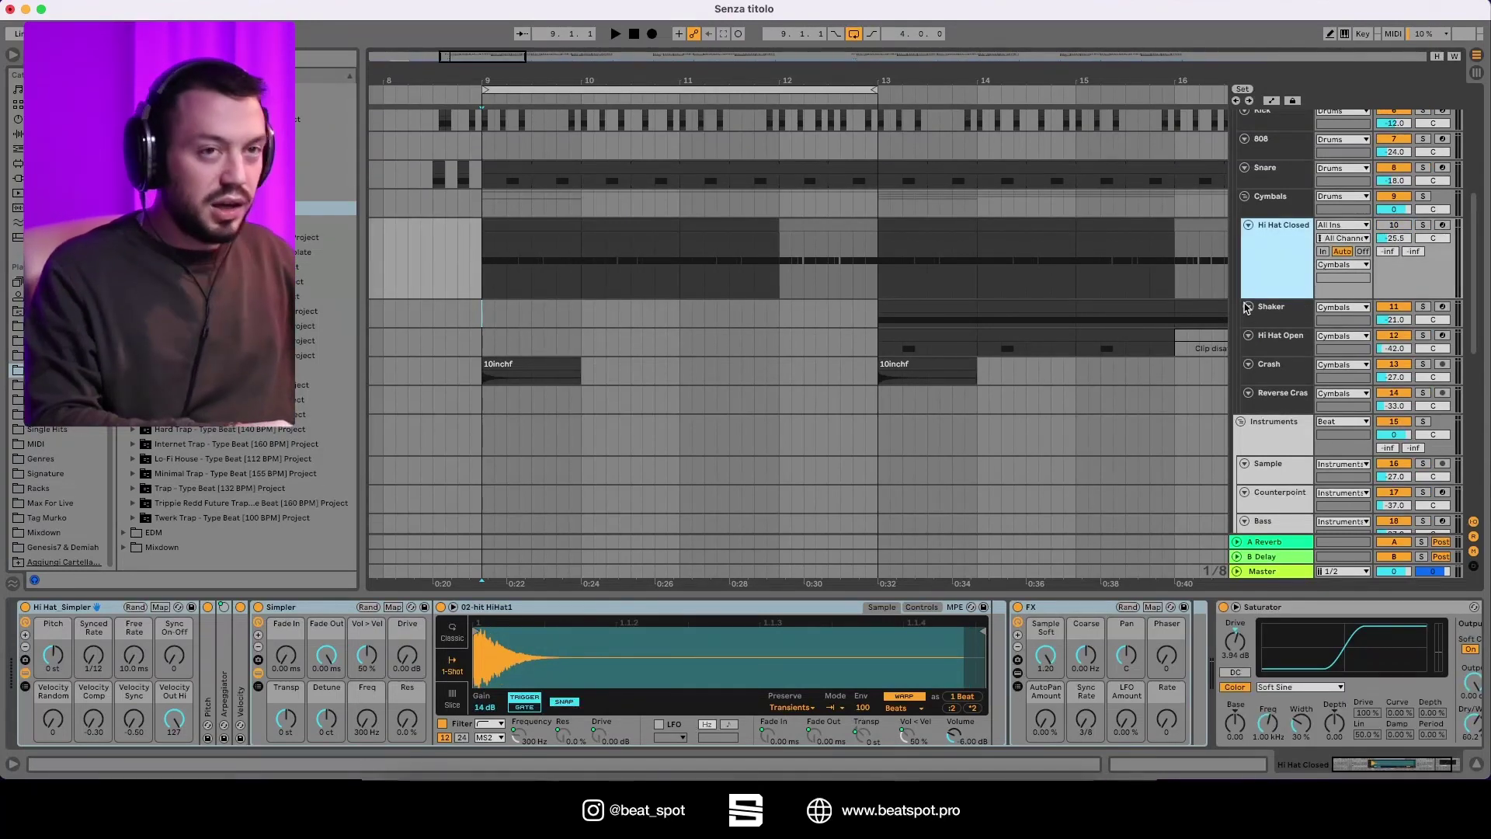
pyautogui.press('super+shift+t')
pyautogui.click(1269, 346)
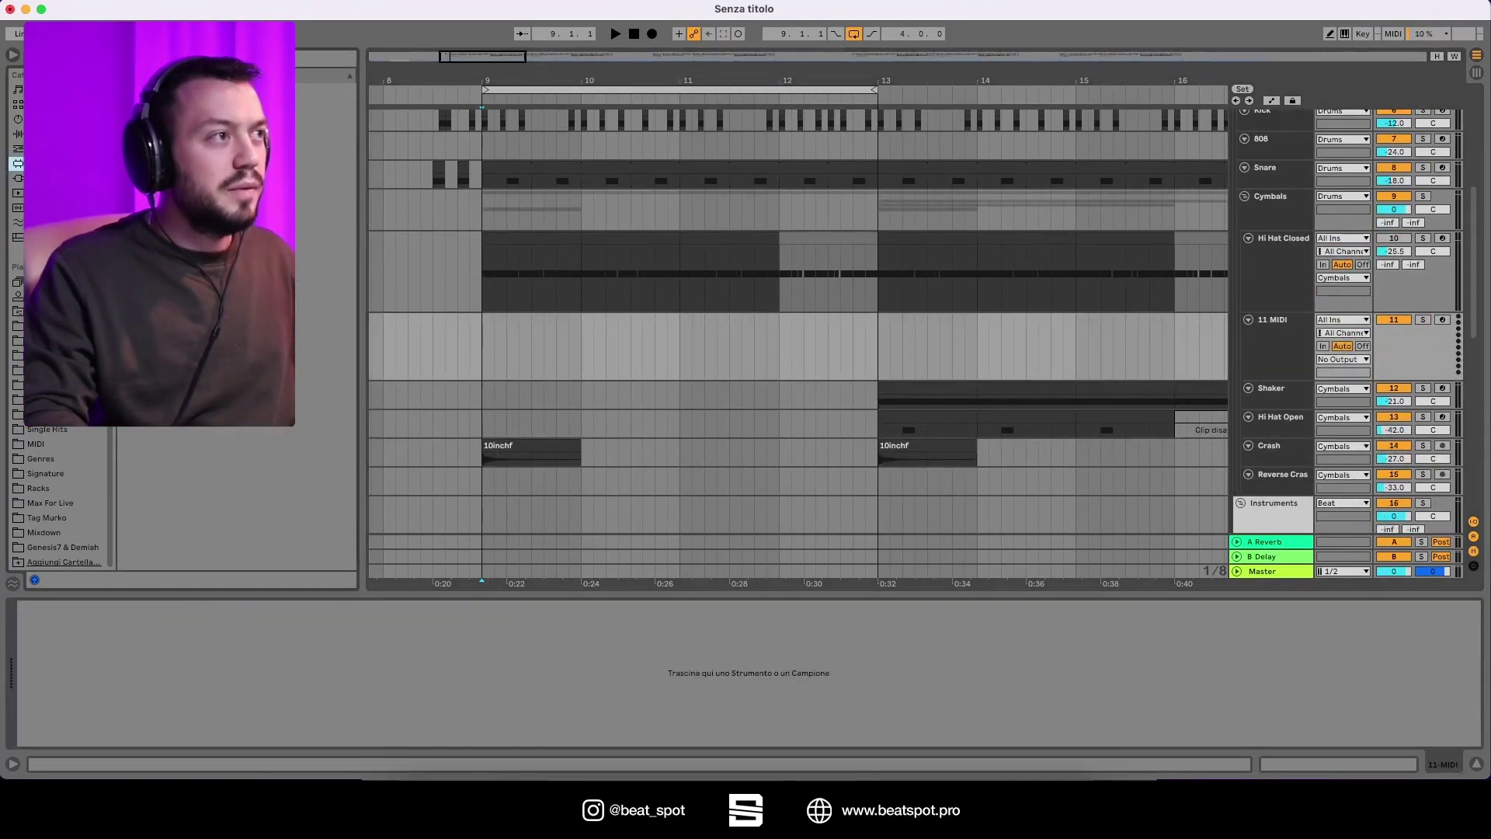
pyautogui.press('Return')
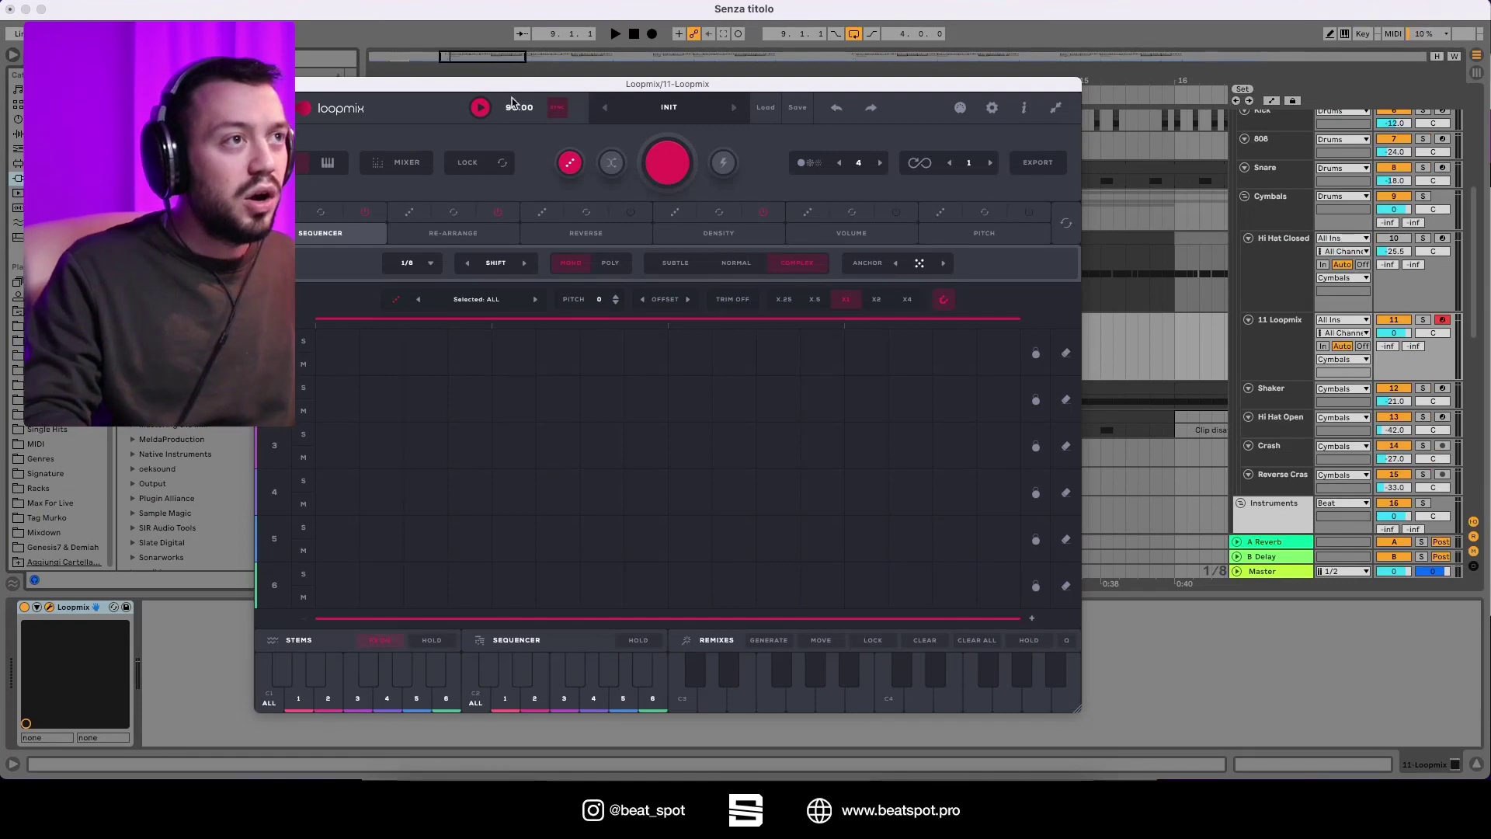
# Shift the Loopmix window right and open the drum loops folder in the browser.
pyautogui.moveTo(509, 89); pyautogui.dragTo(614, 88)
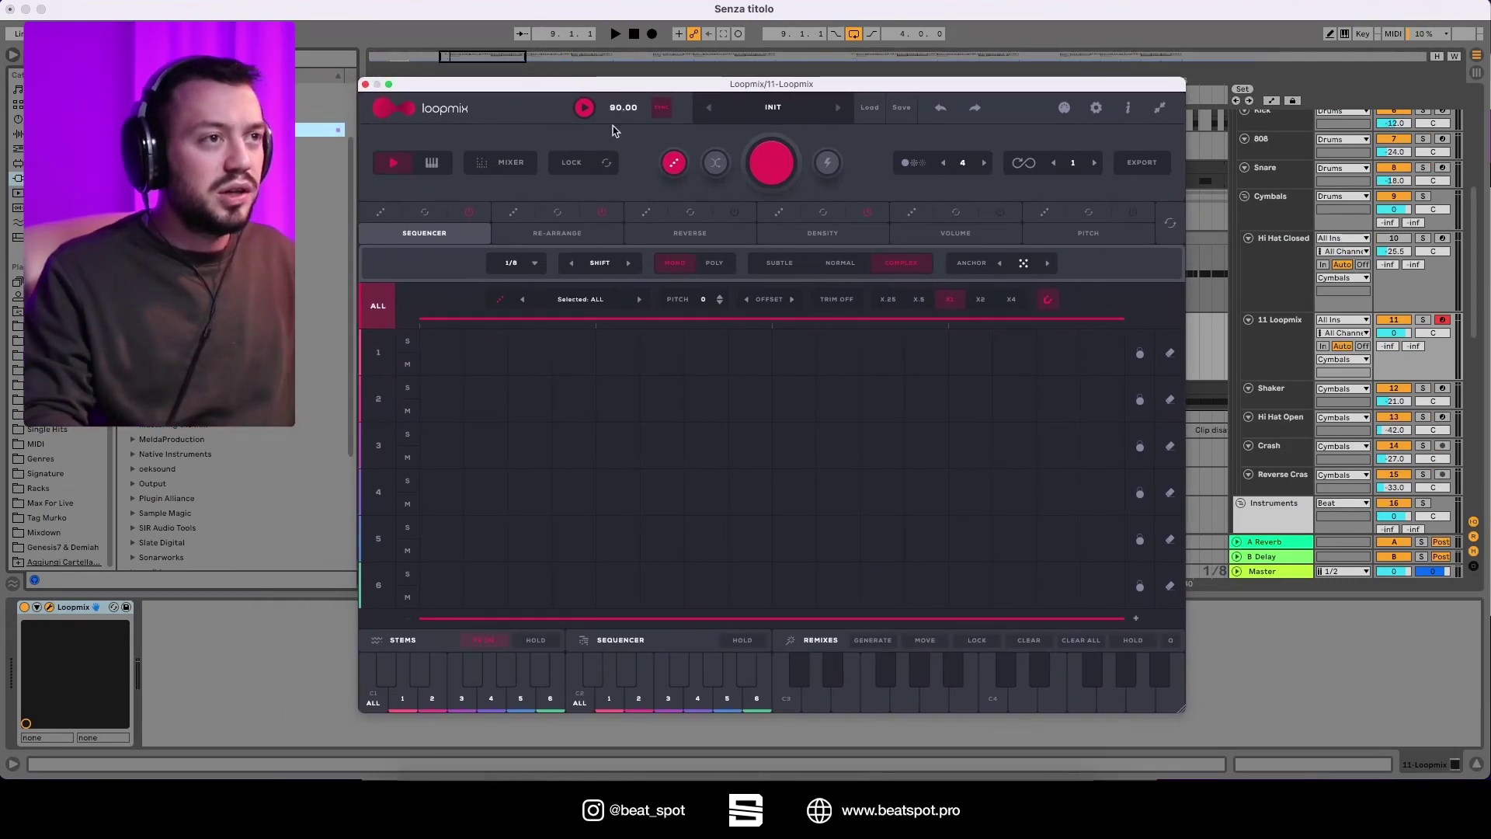
pyautogui.click(47, 414)
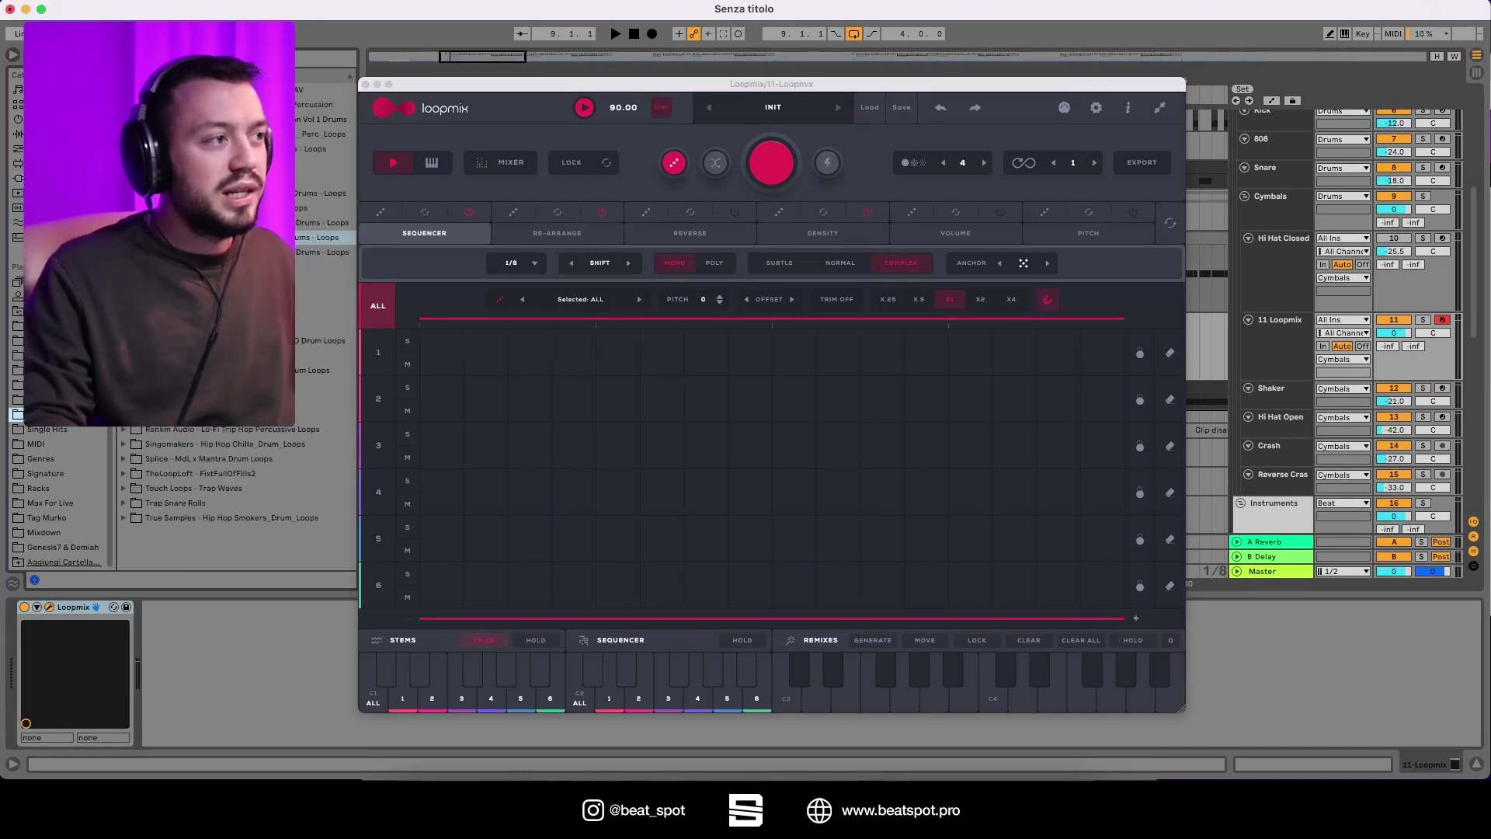
pyautogui.click(322, 222)
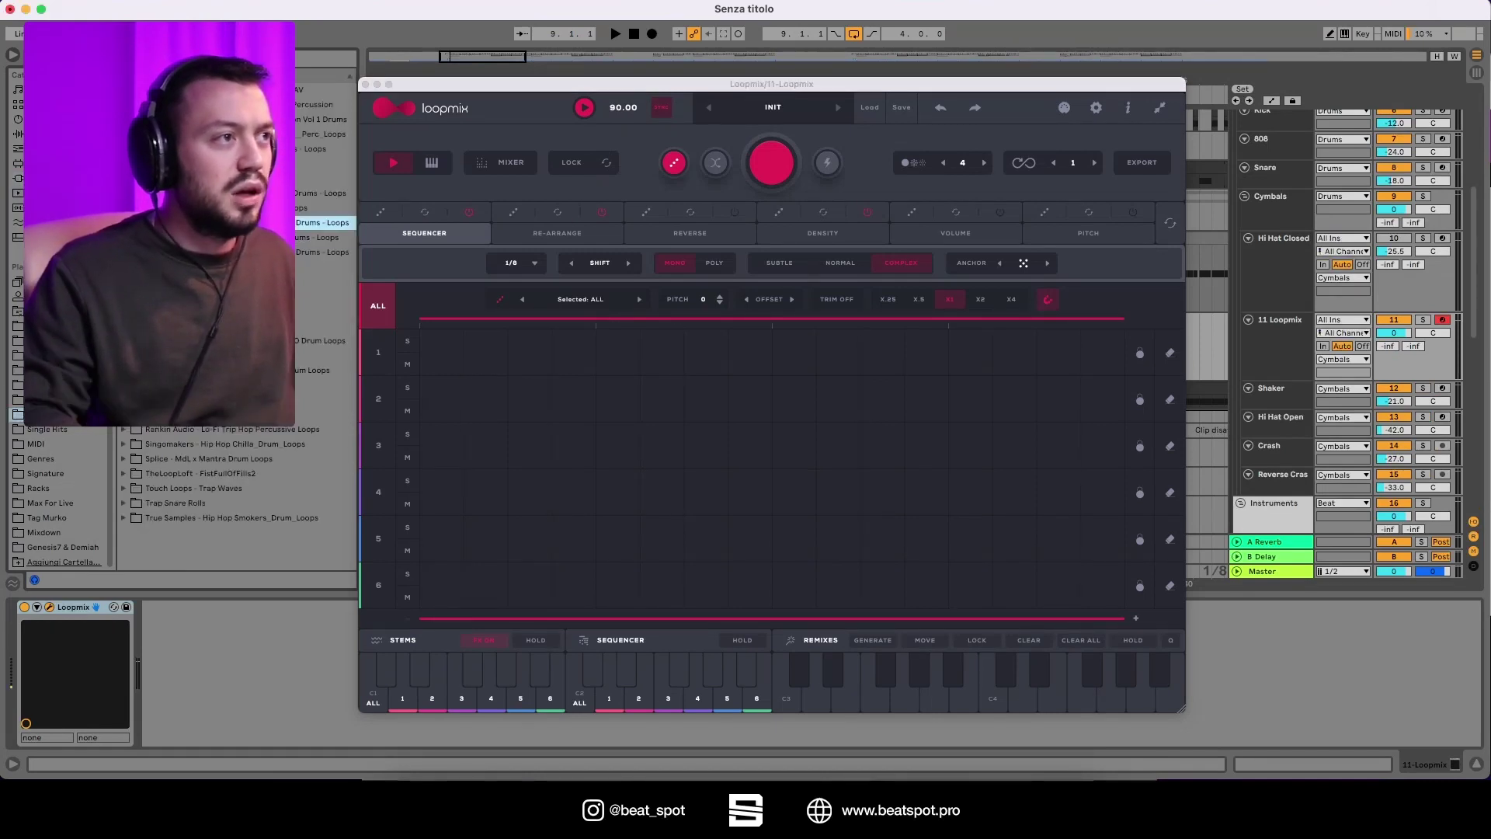
pyautogui.press('Right')
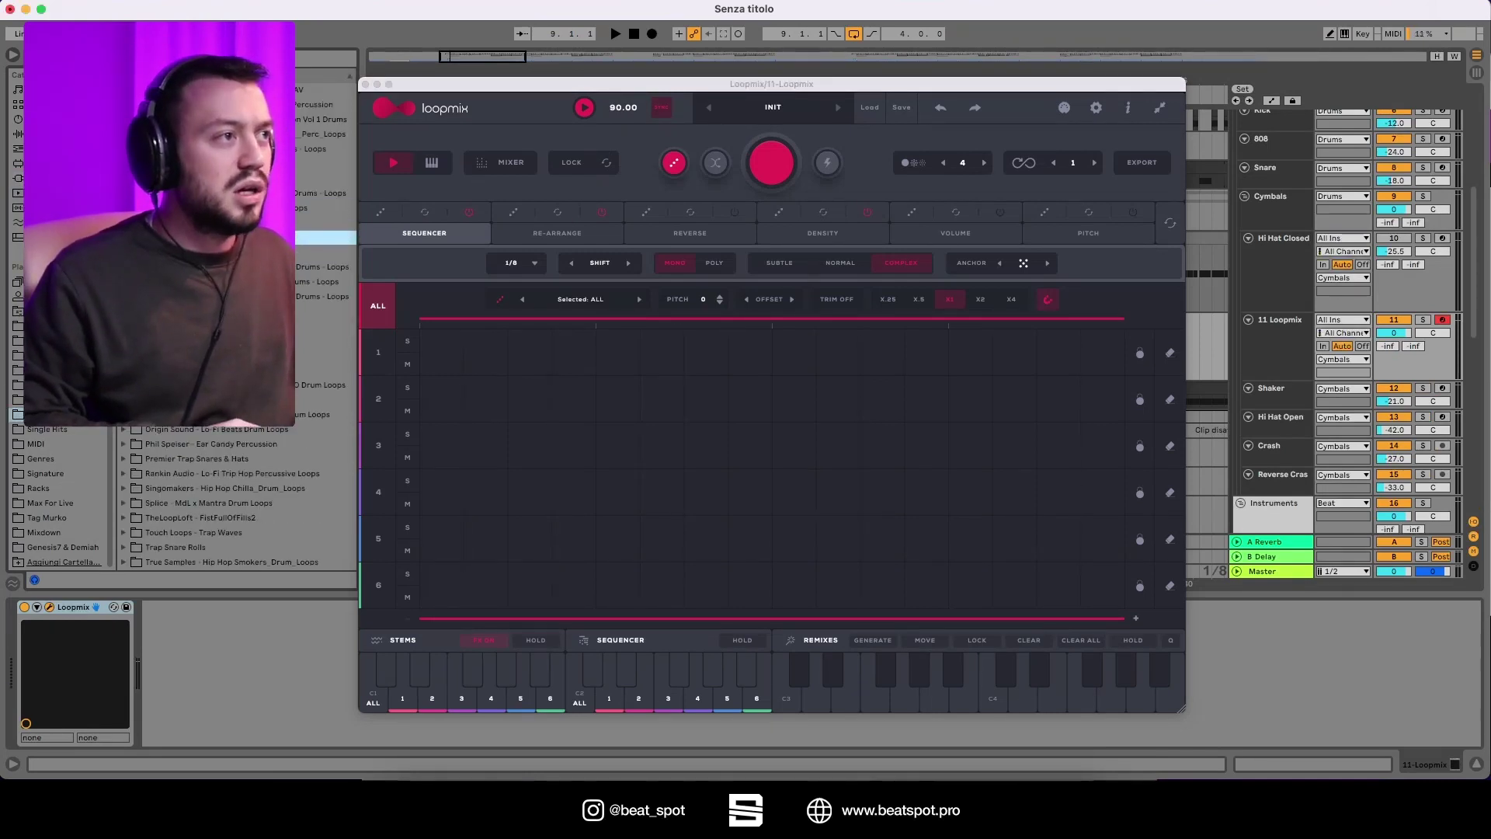
pyautogui.press('Down')
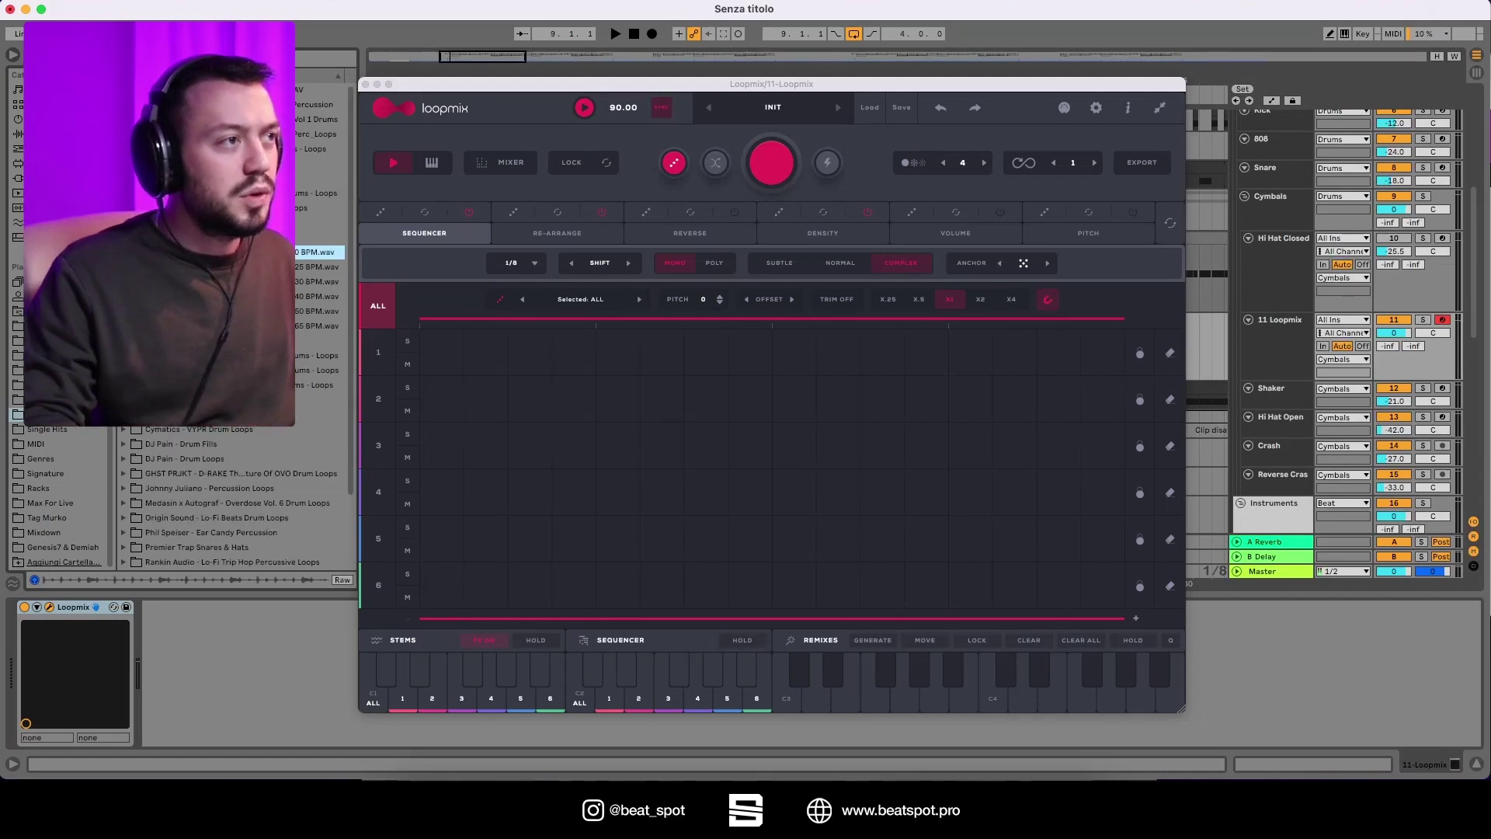
# Drag six drum loops from the browser into Loopmix rows 1 through 6.
pyautogui.moveTo(319, 266); pyautogui.dragTo(583, 364)
pyautogui.moveTo(348, 361); pyautogui.dragTo(512, 400)
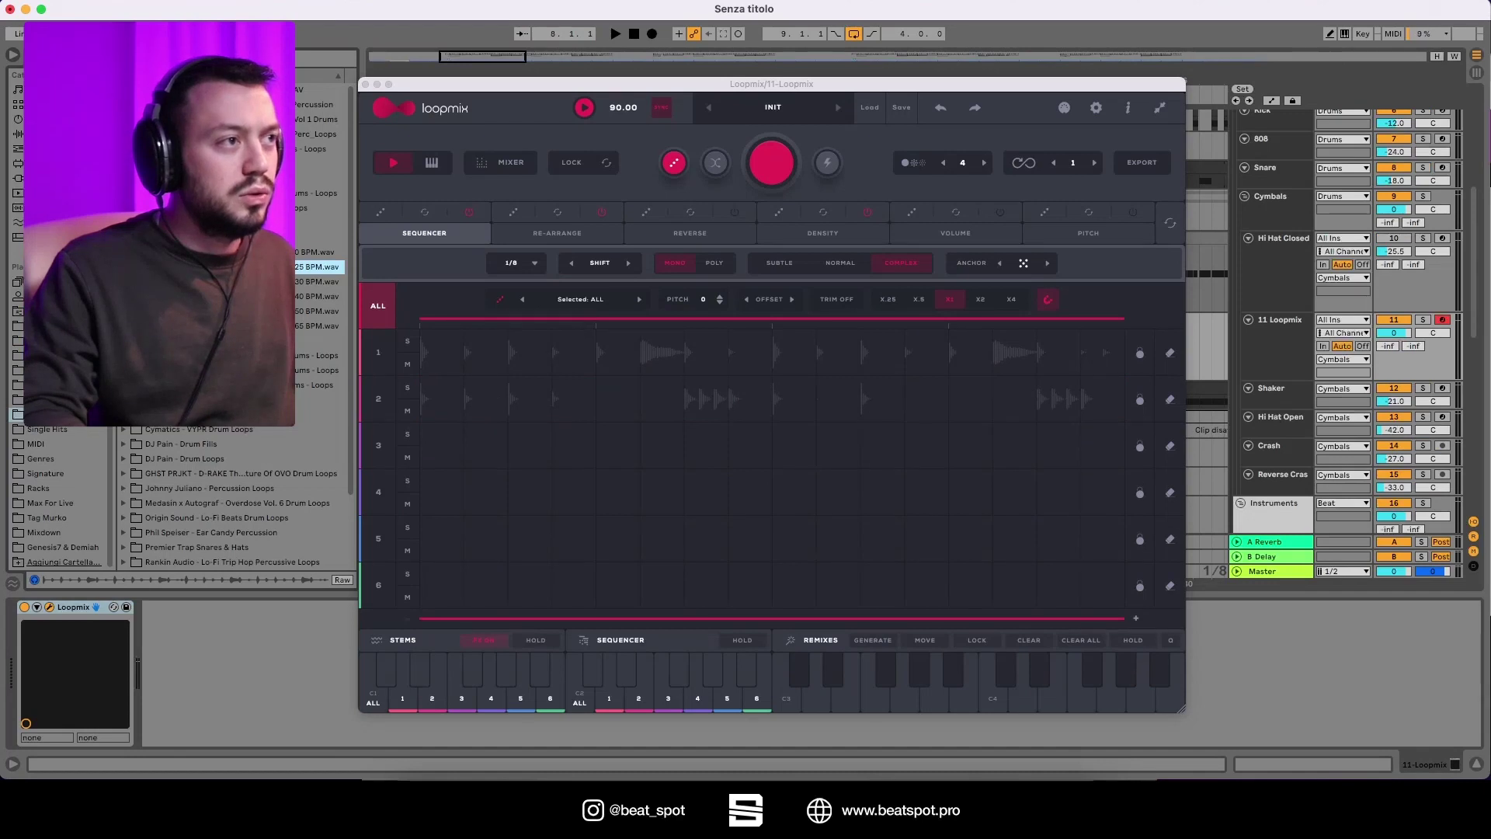
pyautogui.moveTo(318, 281); pyautogui.dragTo(465, 435)
pyautogui.moveTo(318, 296); pyautogui.dragTo(466, 489)
pyautogui.moveTo(318, 311); pyautogui.dragTo(456, 516)
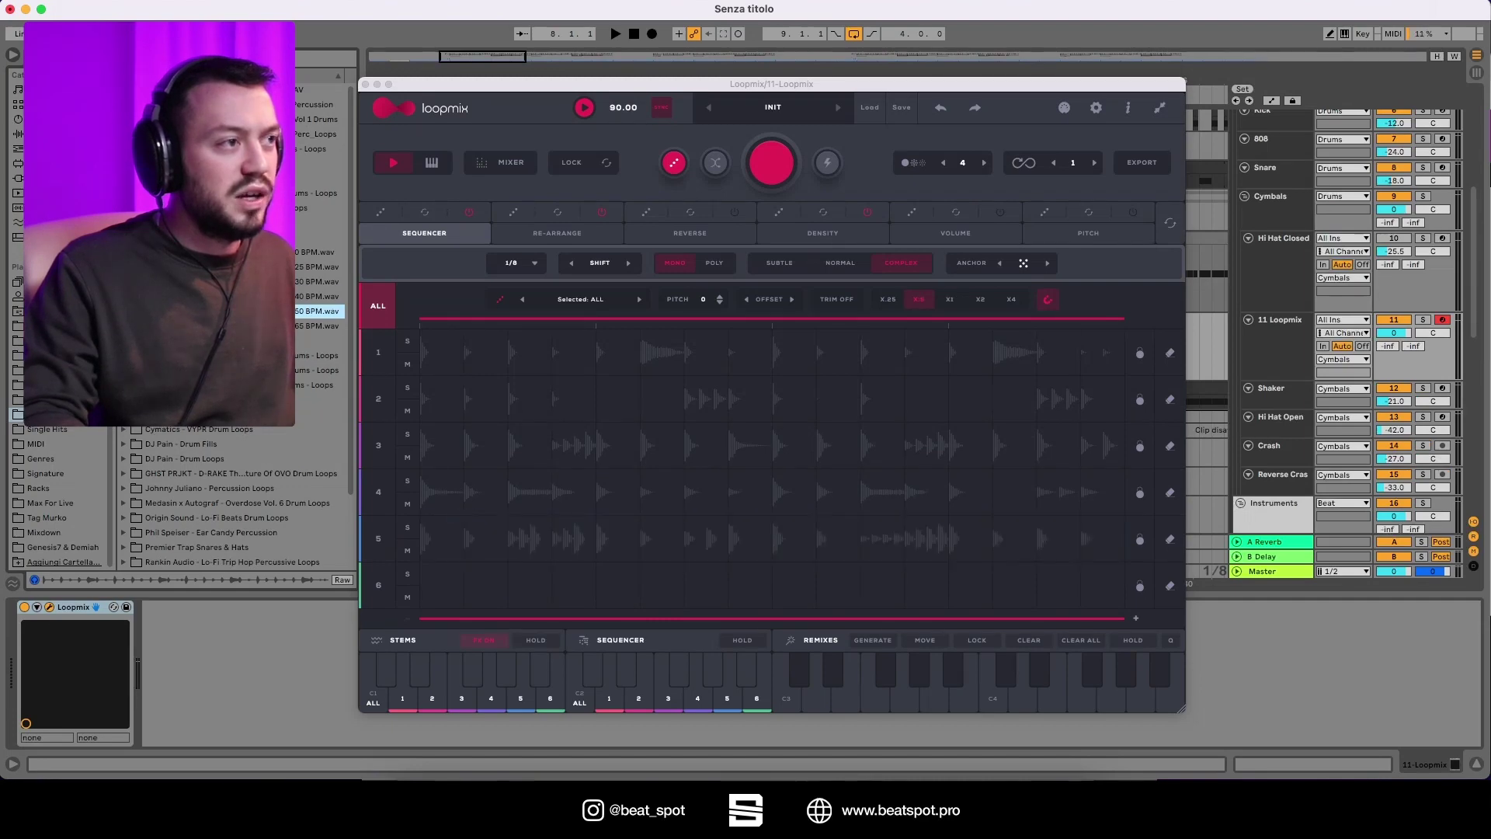
pyautogui.click(318, 325)
pyautogui.moveTo(318, 326); pyautogui.dragTo(559, 587)
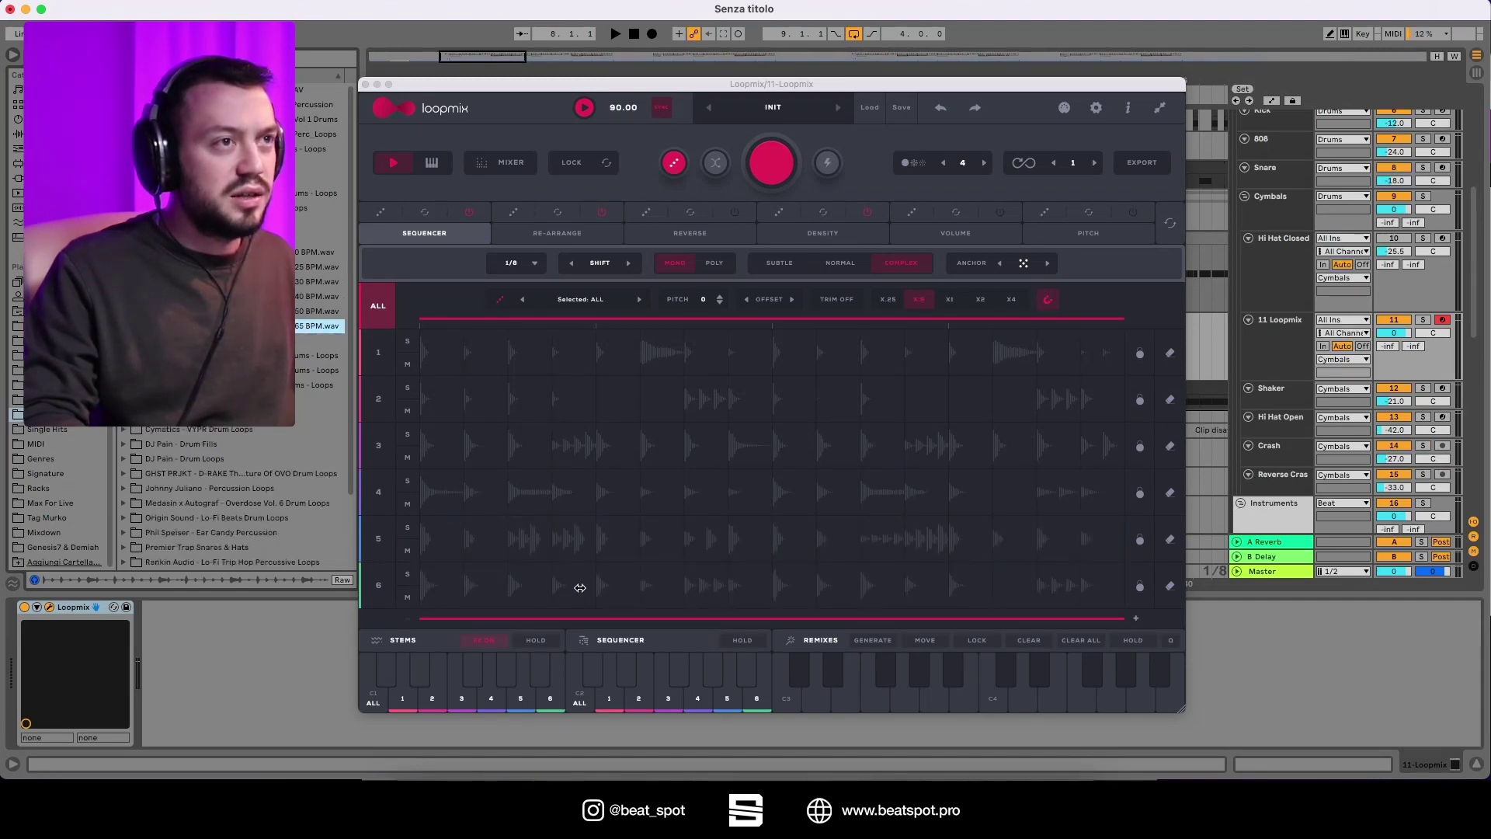
# Shrink the Loopmix window and move it down and right to reveal the arrangement.
pyautogui.moveTo(588, 91); pyautogui.dragTo(709, 157)
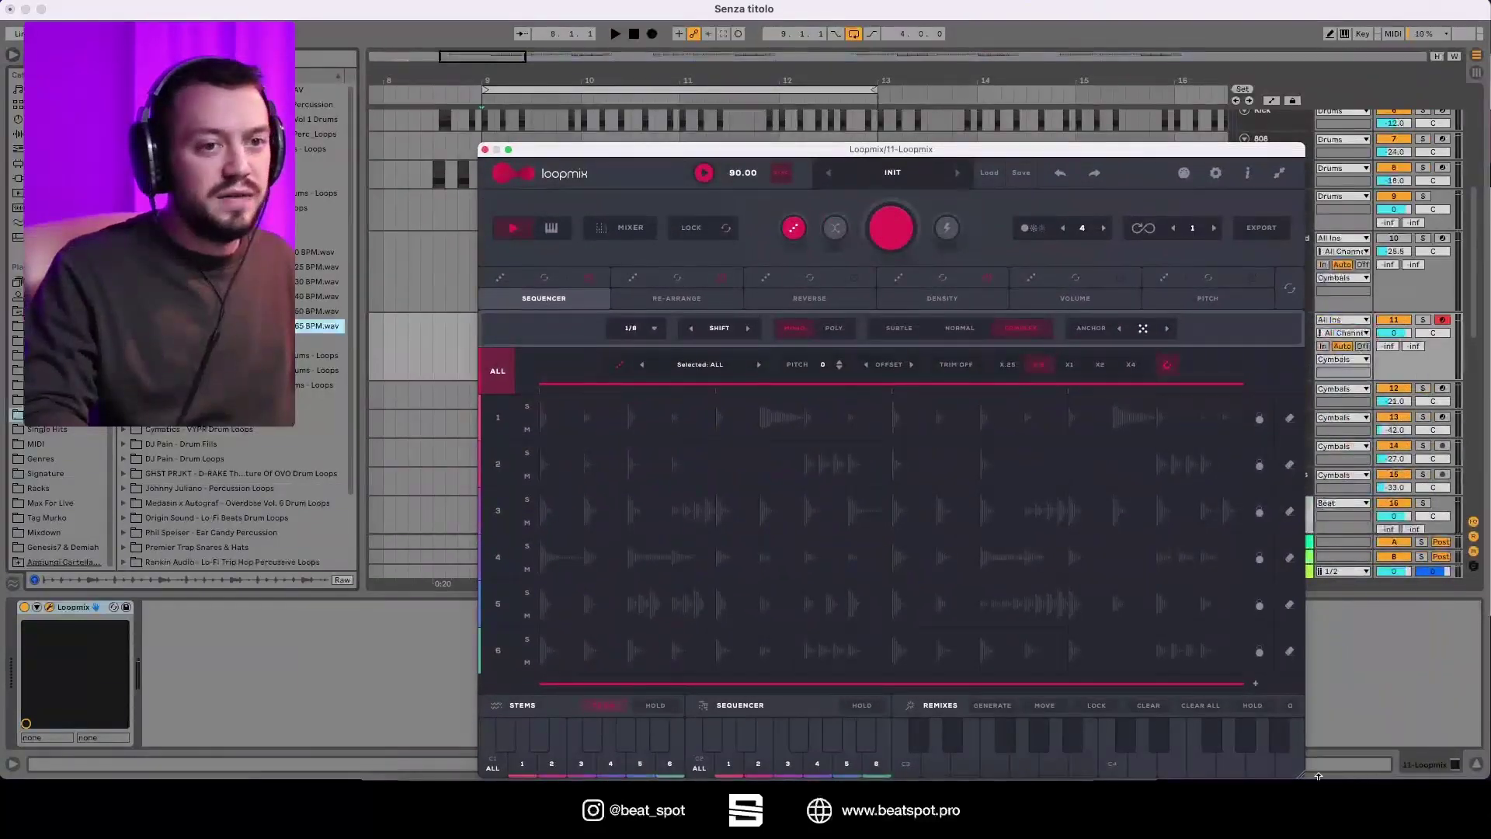
pyautogui.moveTo(1302, 772); pyautogui.dragTo(1060, 594)
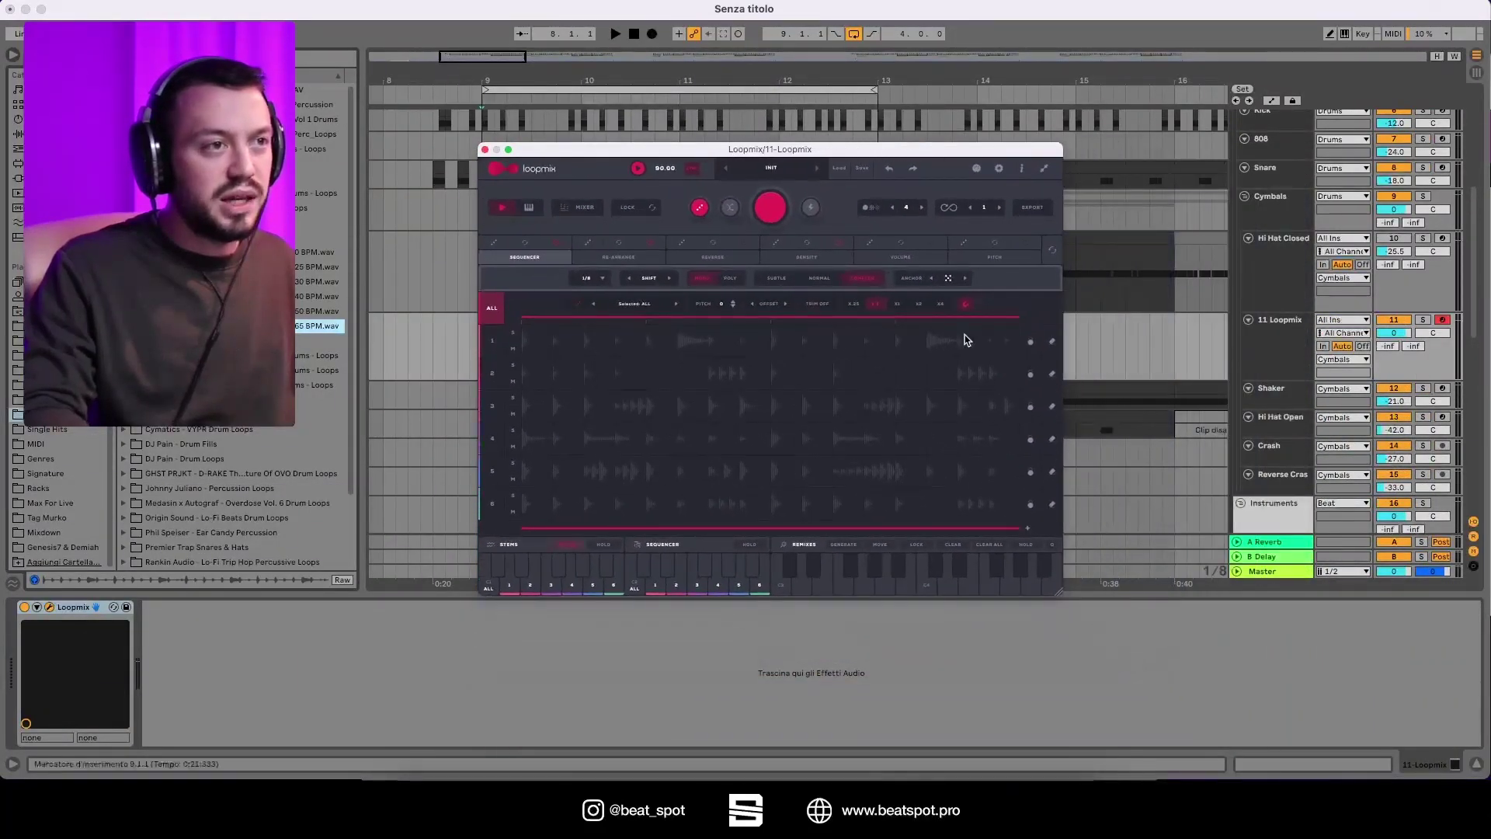
pyautogui.moveTo(948, 149); pyautogui.dragTo(883, 204)
# Play the beat and generate four random Loopmix patterns across the six drum rows.
pyautogui.press('space')
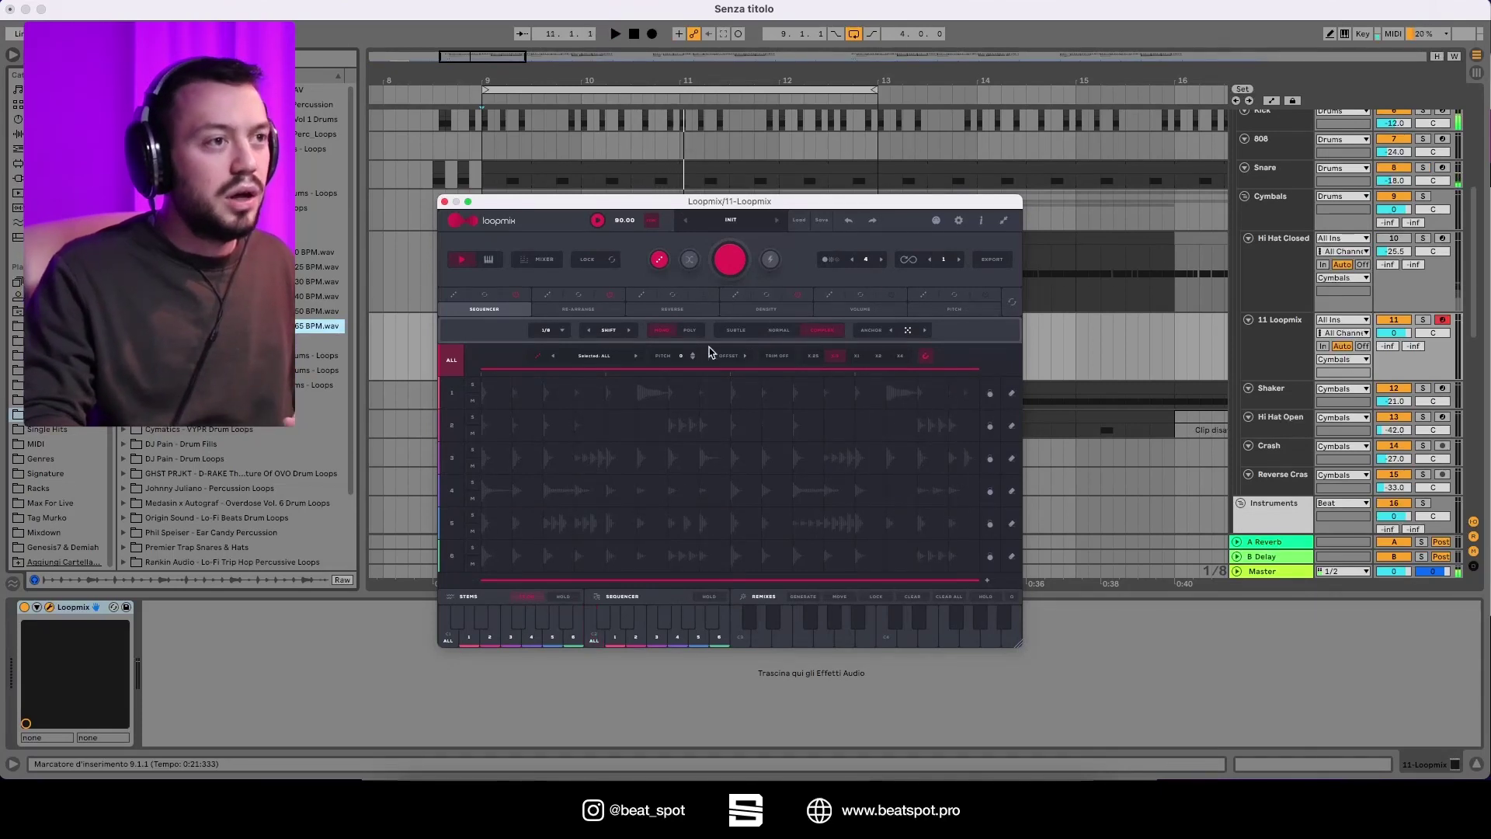
pyautogui.click(730, 261)
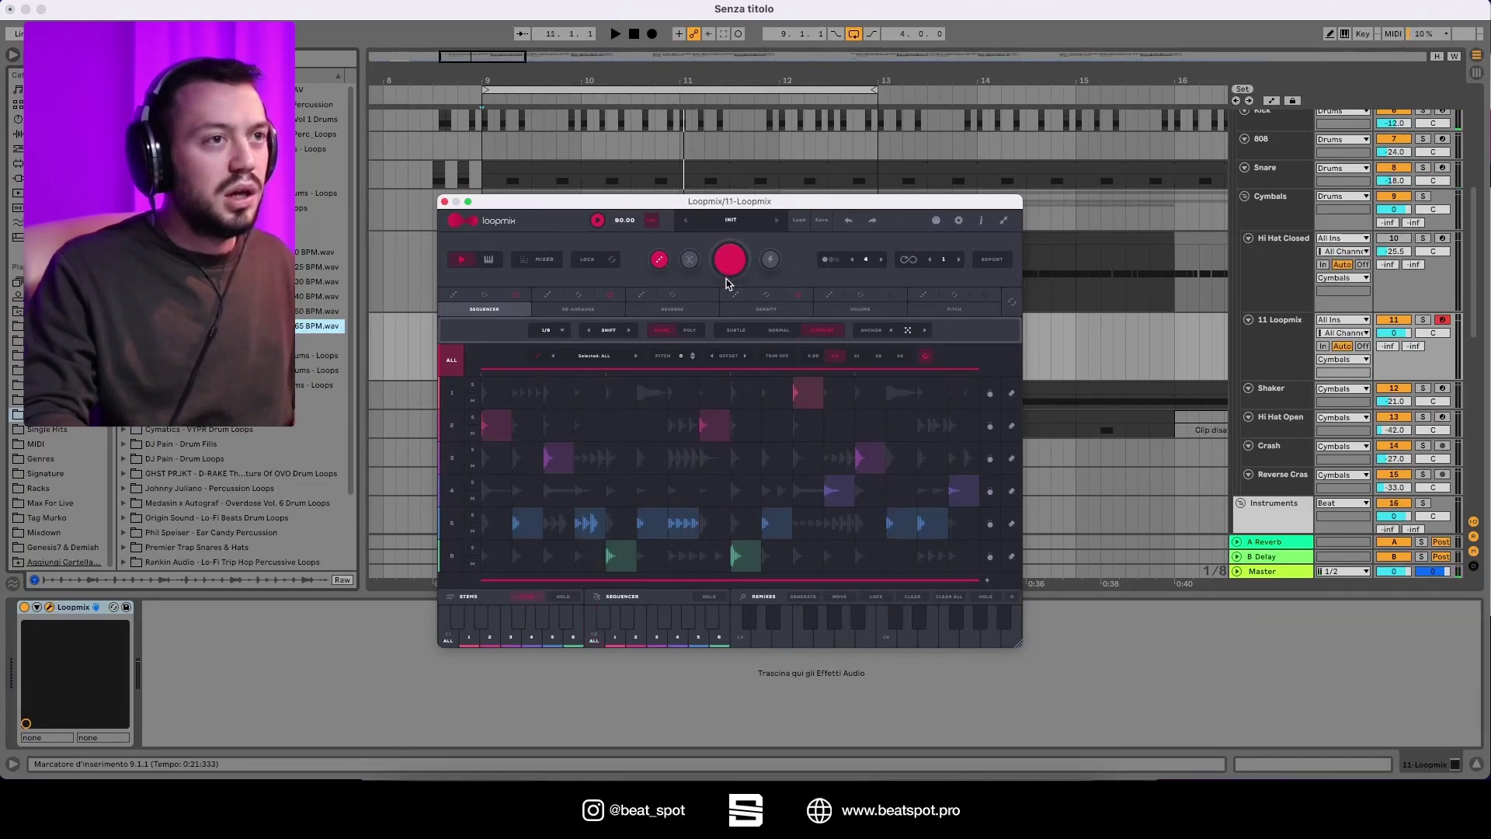
pyautogui.click(730, 268)
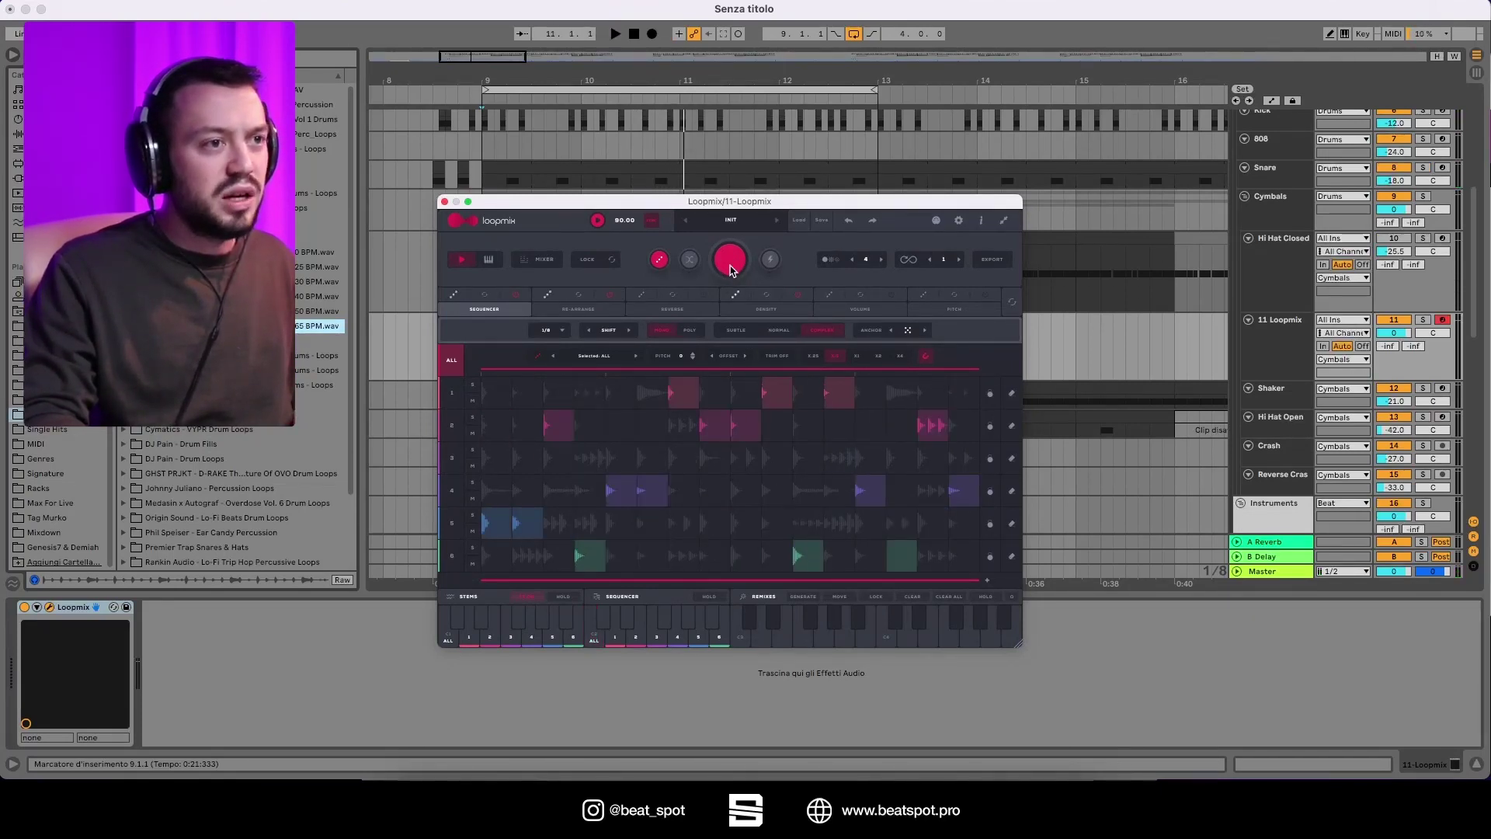
pyautogui.click(730, 268)
pyautogui.click(730, 268)
pyautogui.press('space')
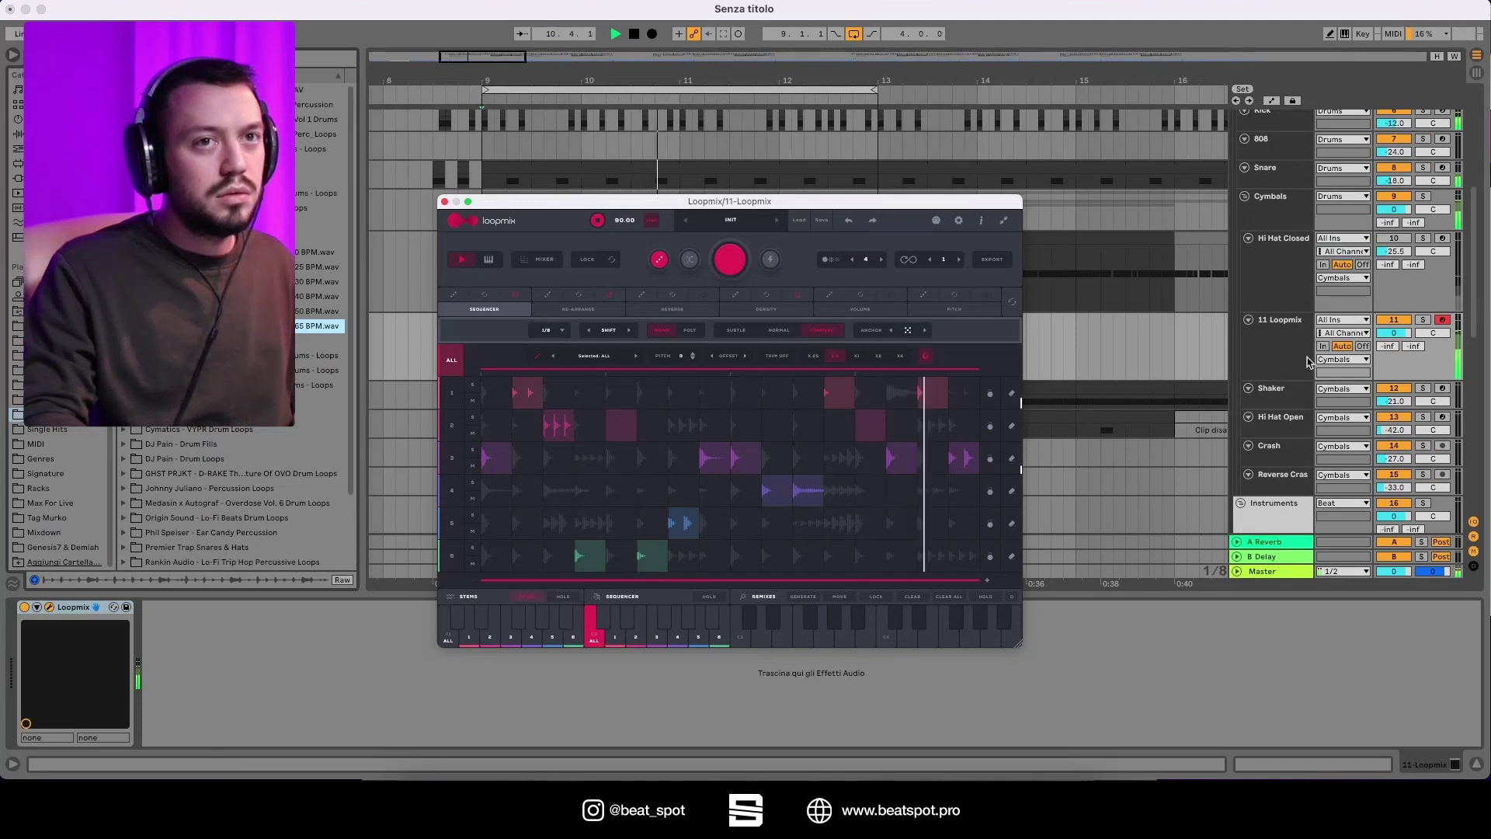
# In Loopmix's Re-arrange view, move a row 3 slice one step earlier.
pyautogui.click(1398, 336)
pyautogui.click(576, 312)
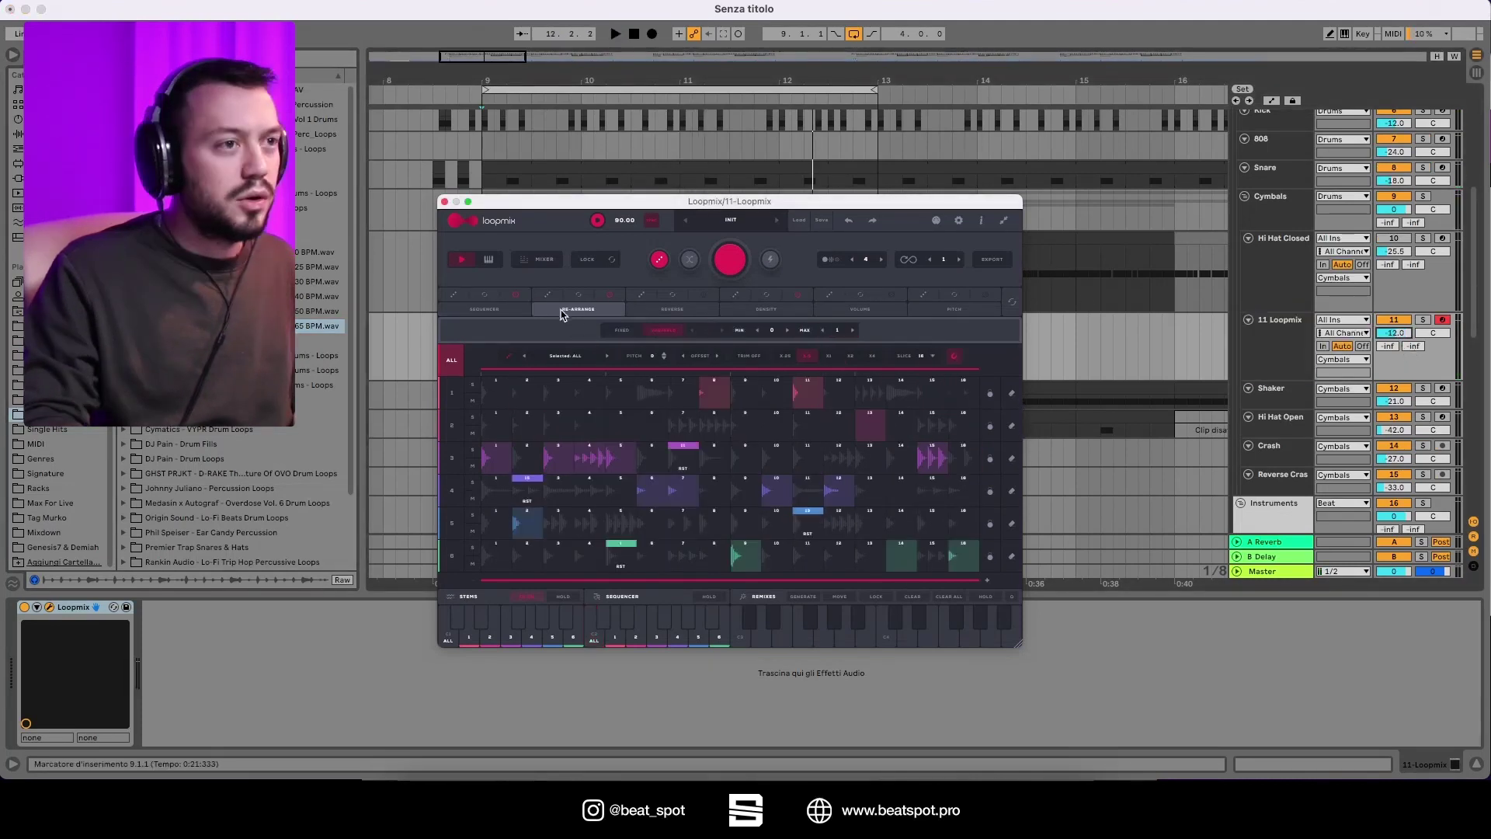
pyautogui.click(503, 312)
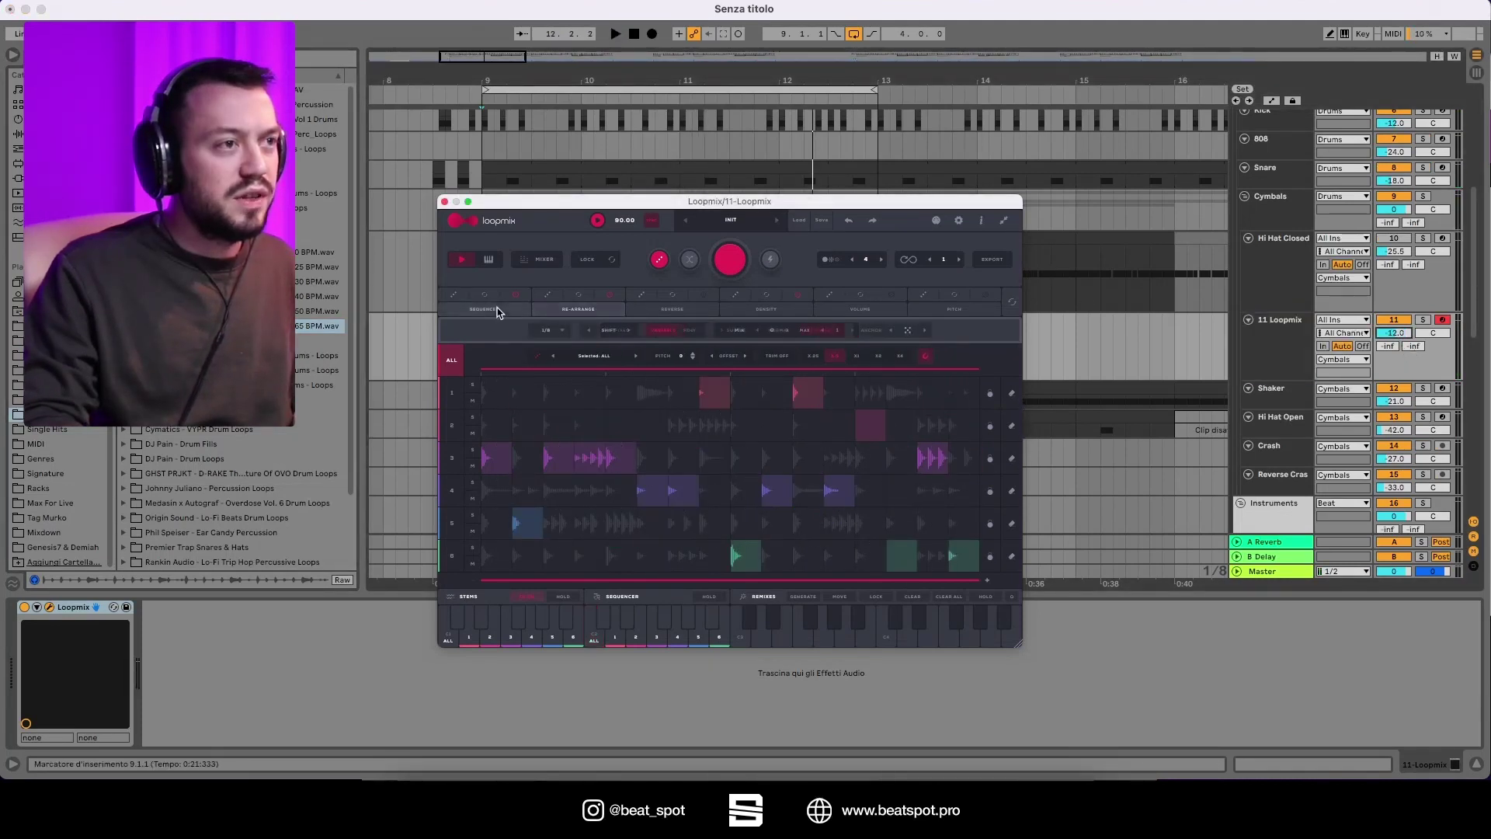
pyautogui.click(554, 314)
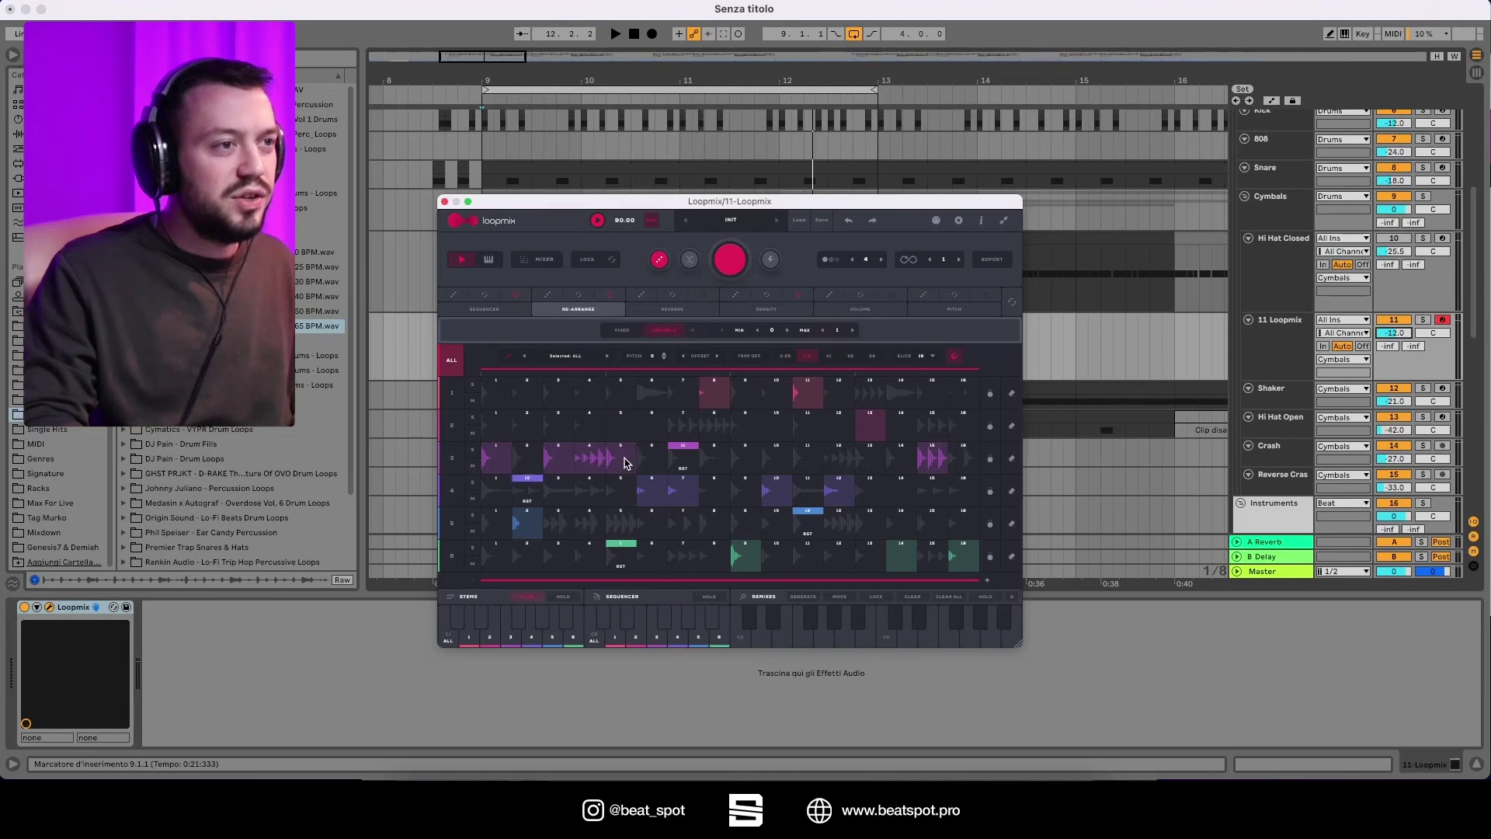
pyautogui.click(659, 461)
pyautogui.moveTo(635, 461); pyautogui.dragTo(620, 458)
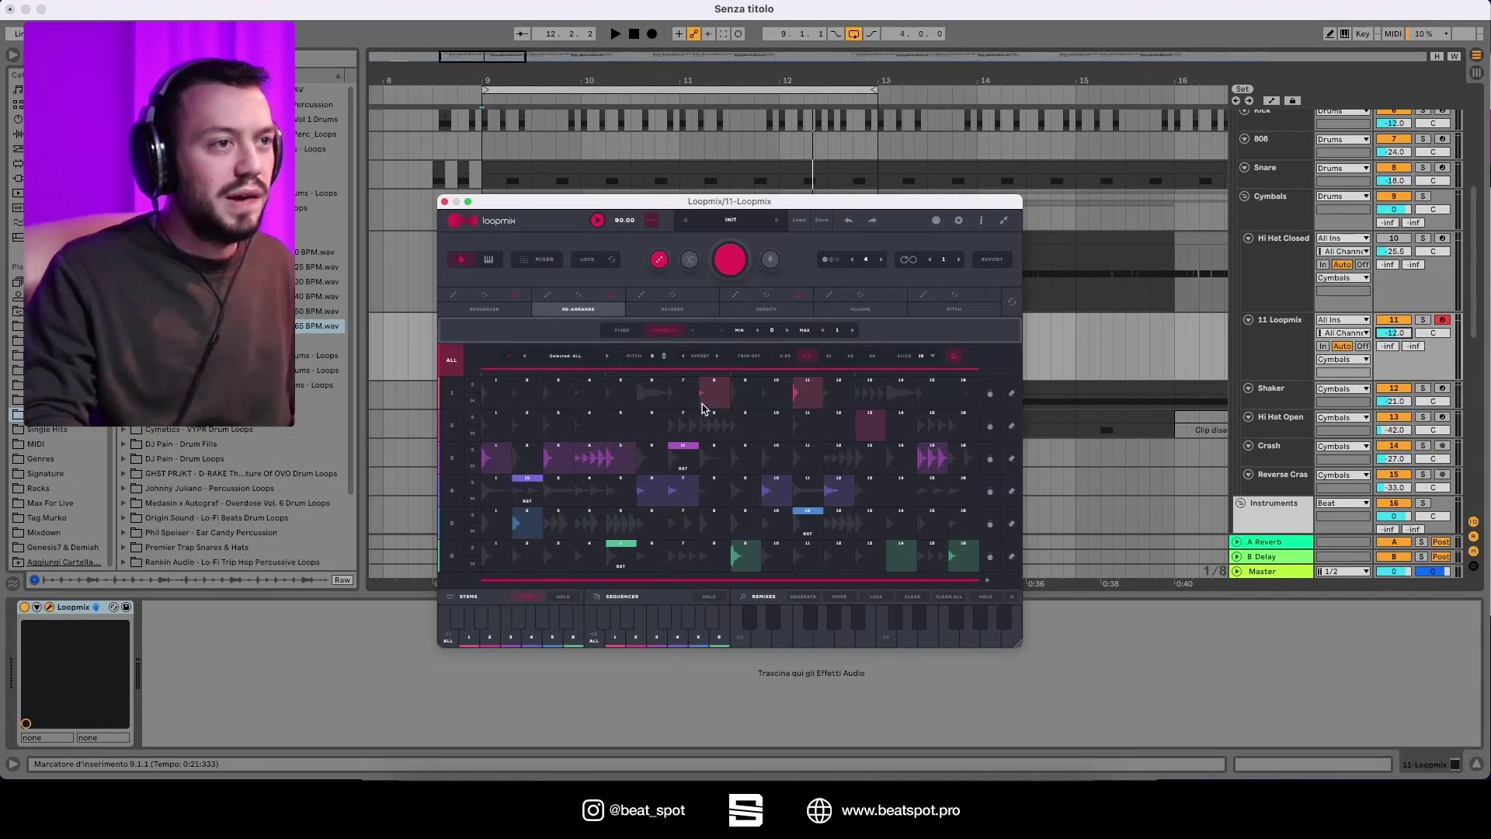
# Check the Reverse view, raise row 2's density, and audition the pattern briefly.
pyautogui.click(670, 309)
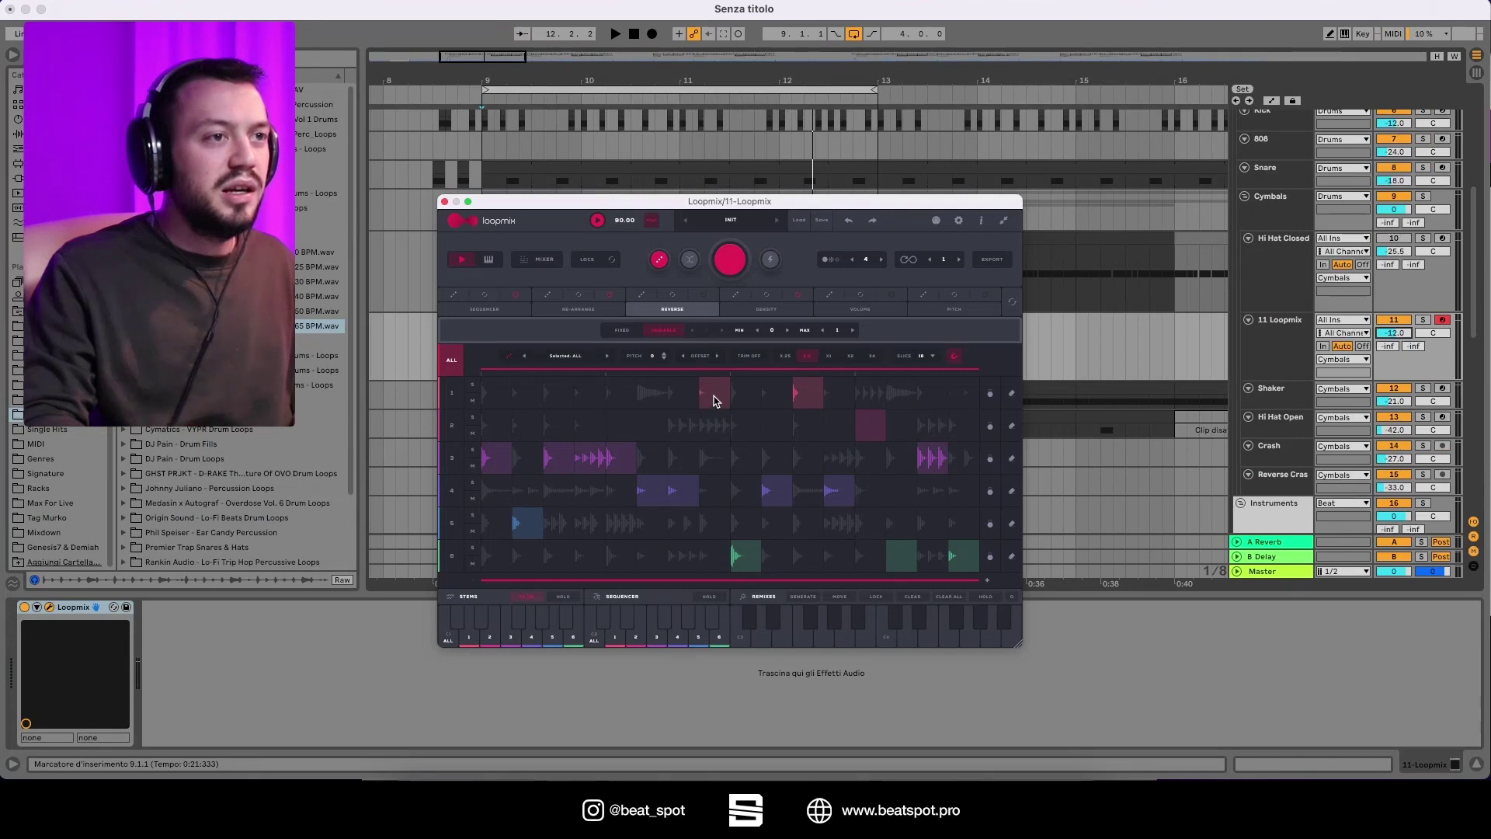
pyautogui.click(764, 311)
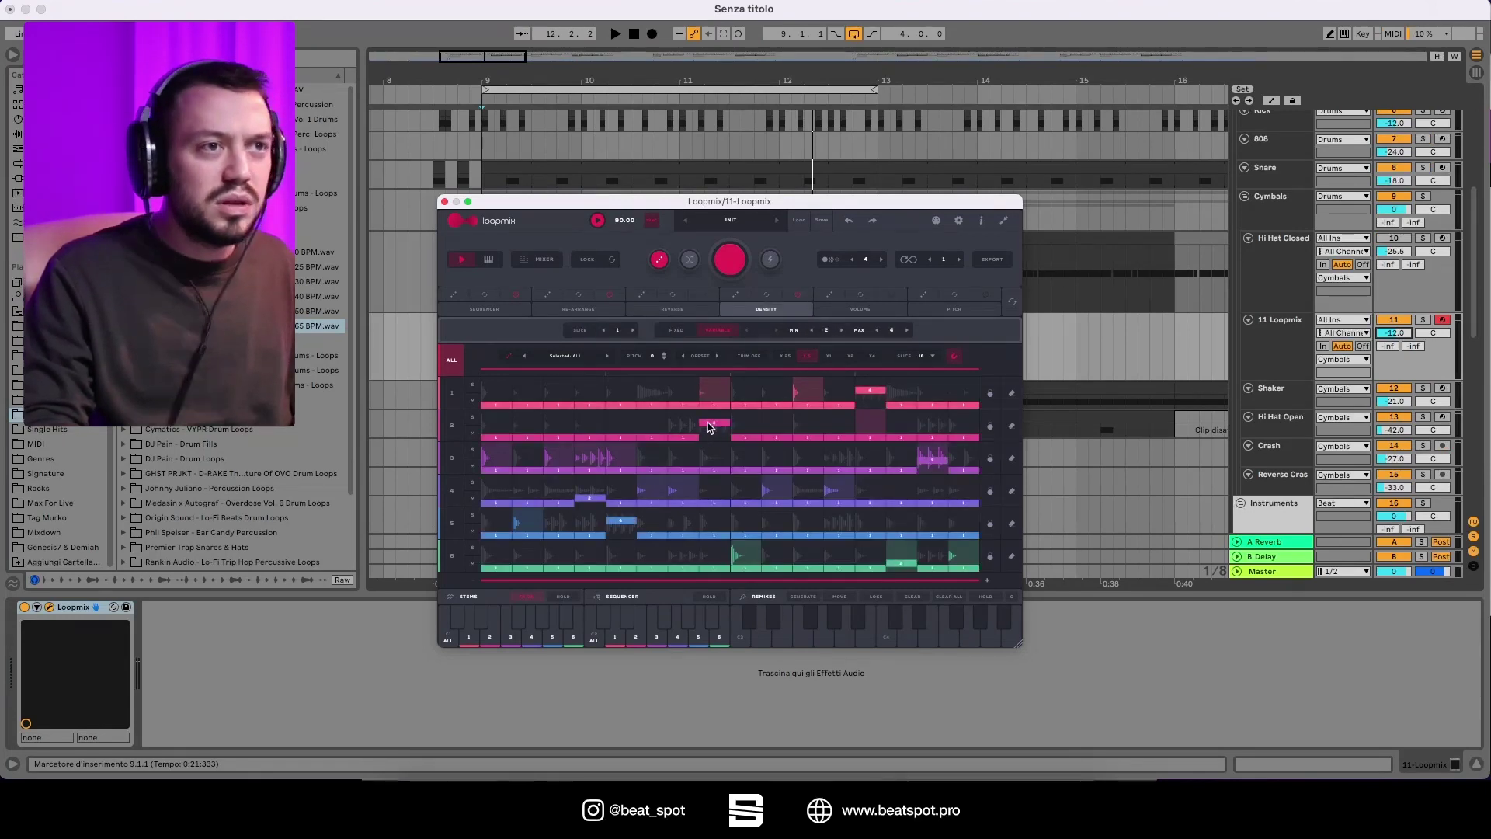
pyautogui.moveTo(712, 426); pyautogui.dragTo(716, 421)
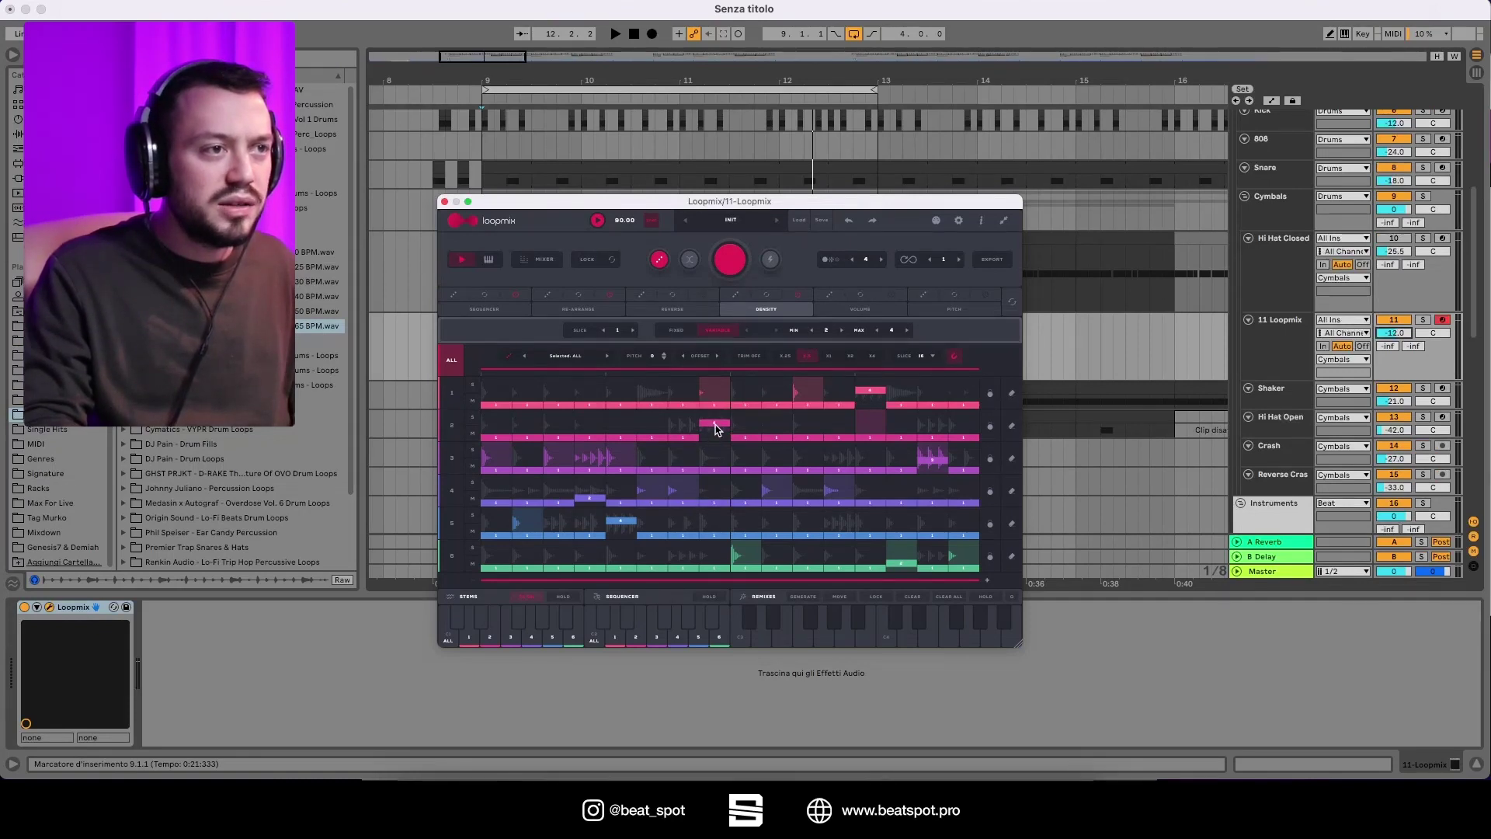
pyautogui.press('space')
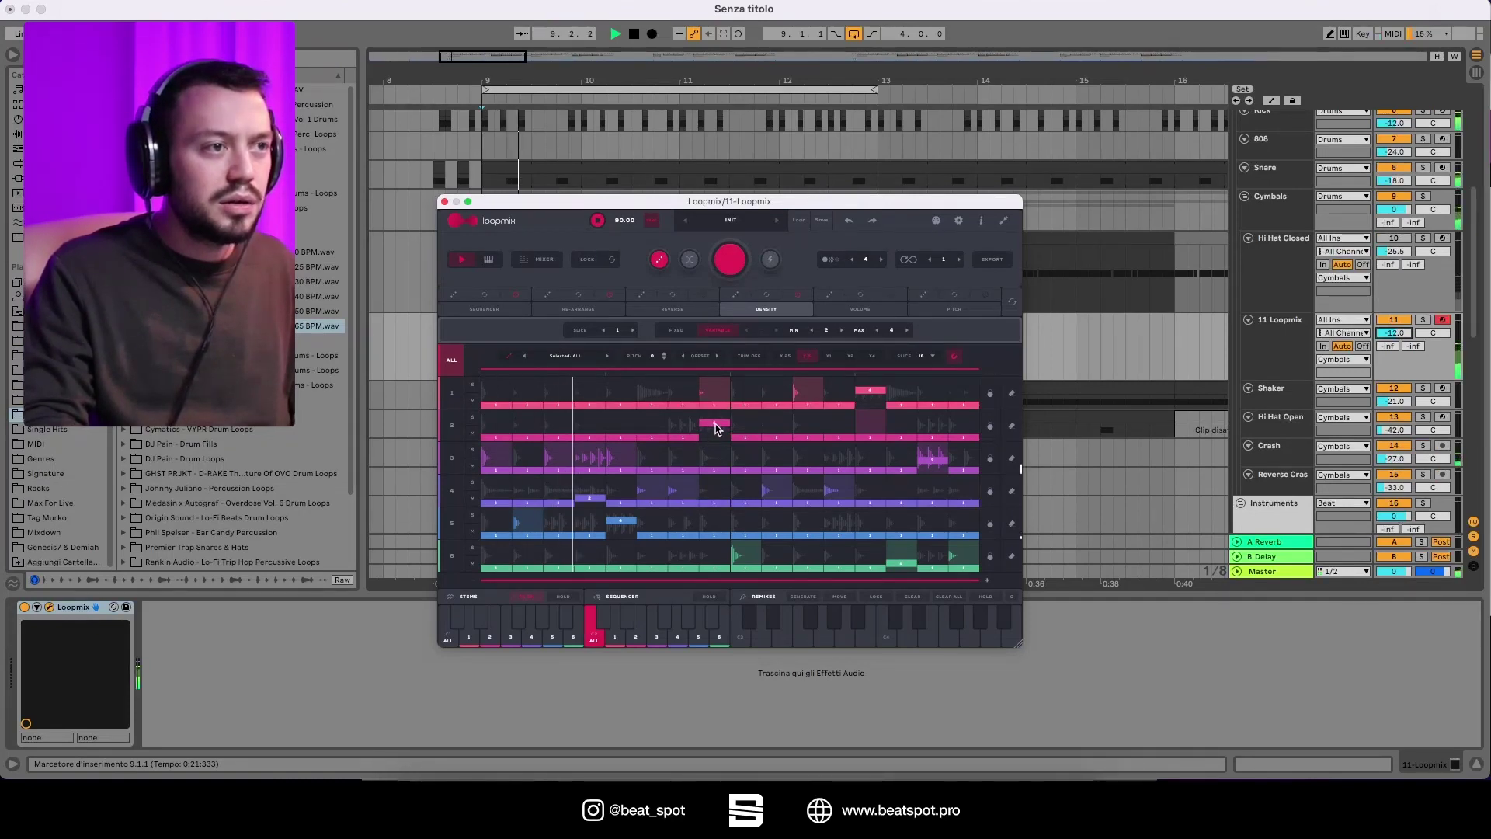
pyautogui.press('space')
# Look through the Volume and Pitch views, then randomize the slice pattern twice.
pyautogui.click(858, 315)
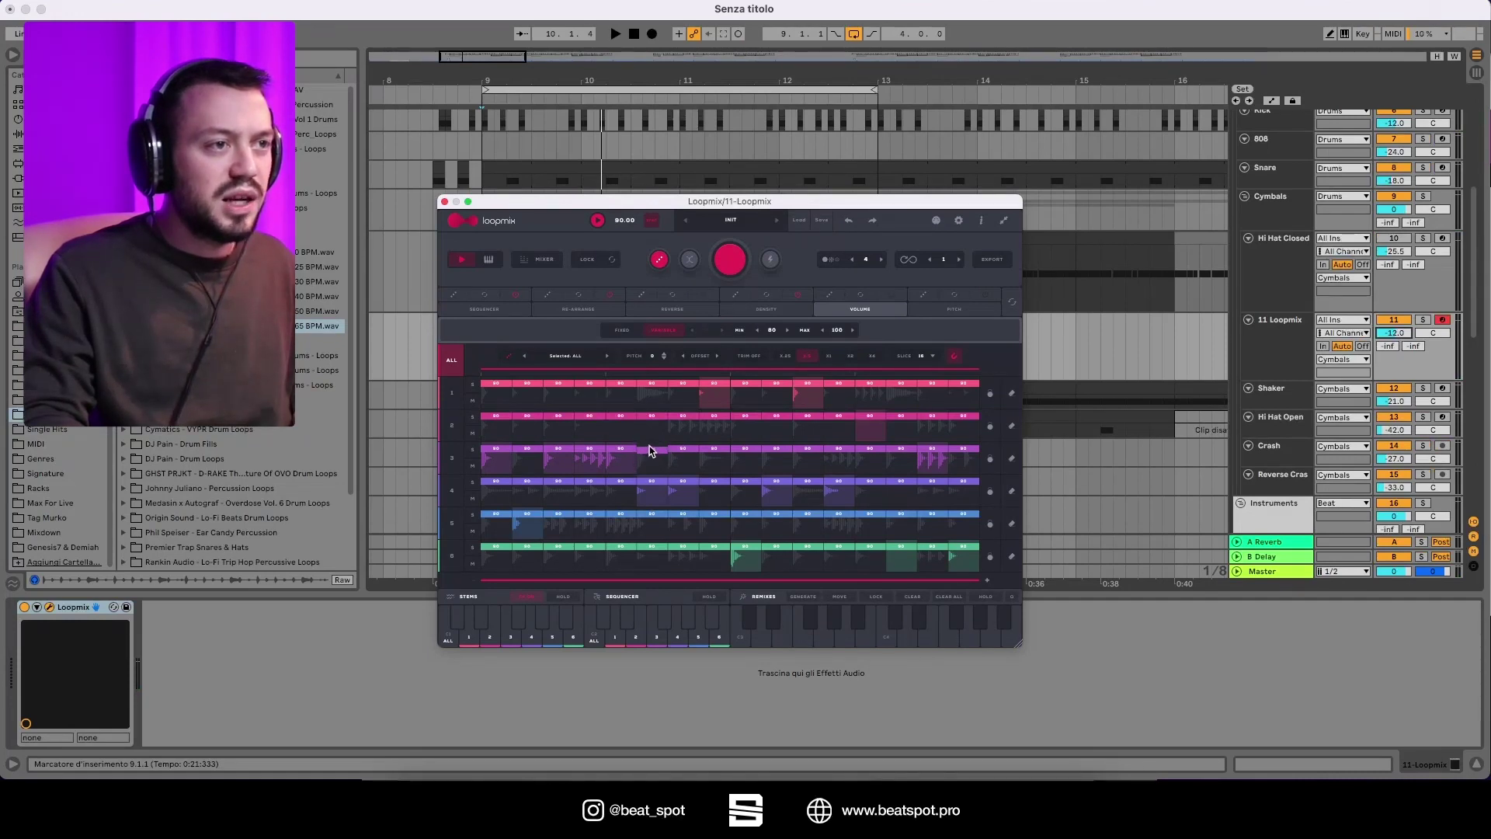
pyautogui.click(961, 312)
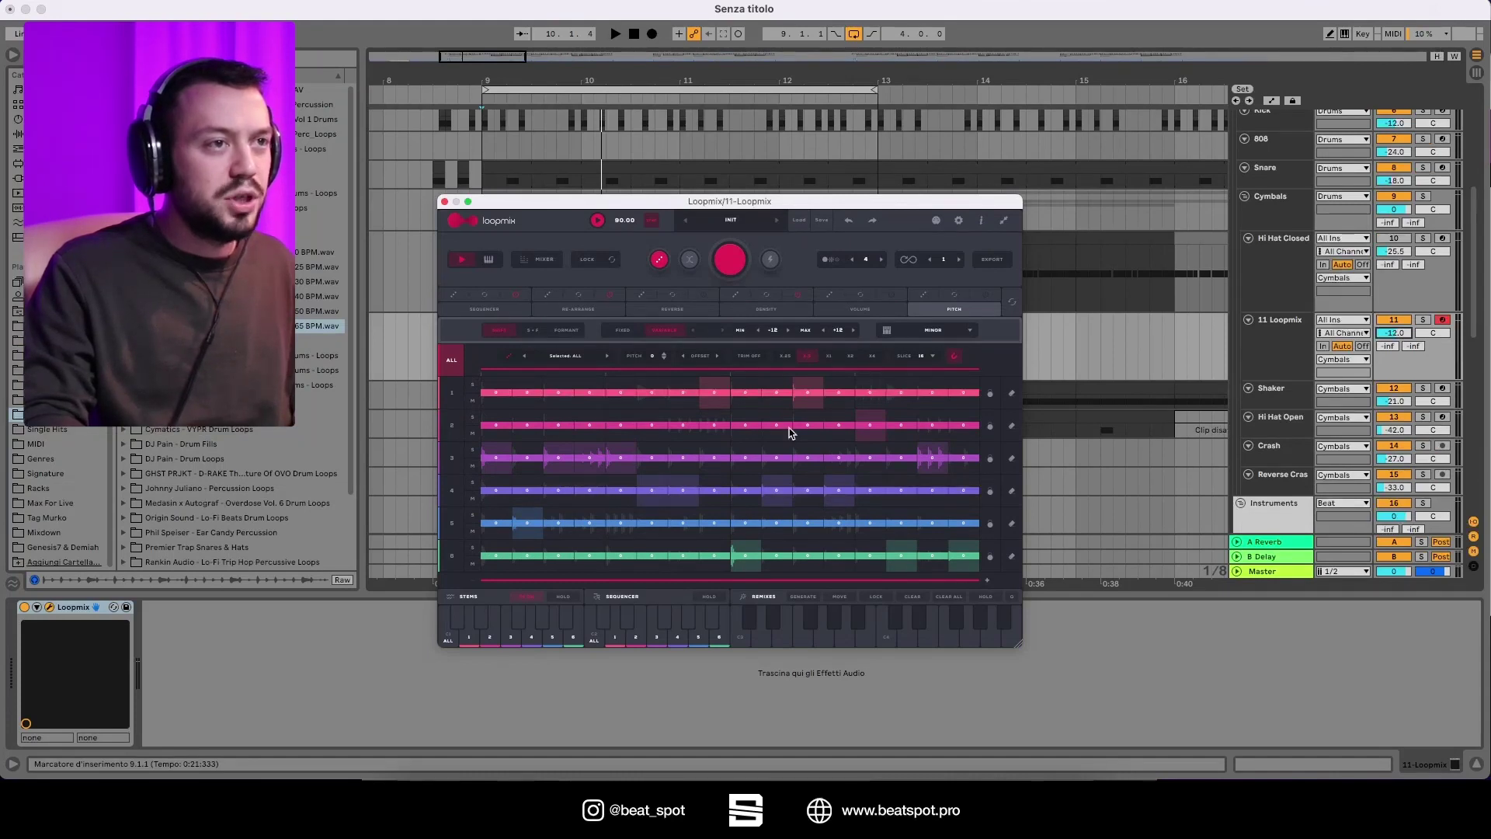
pyautogui.click(458, 297)
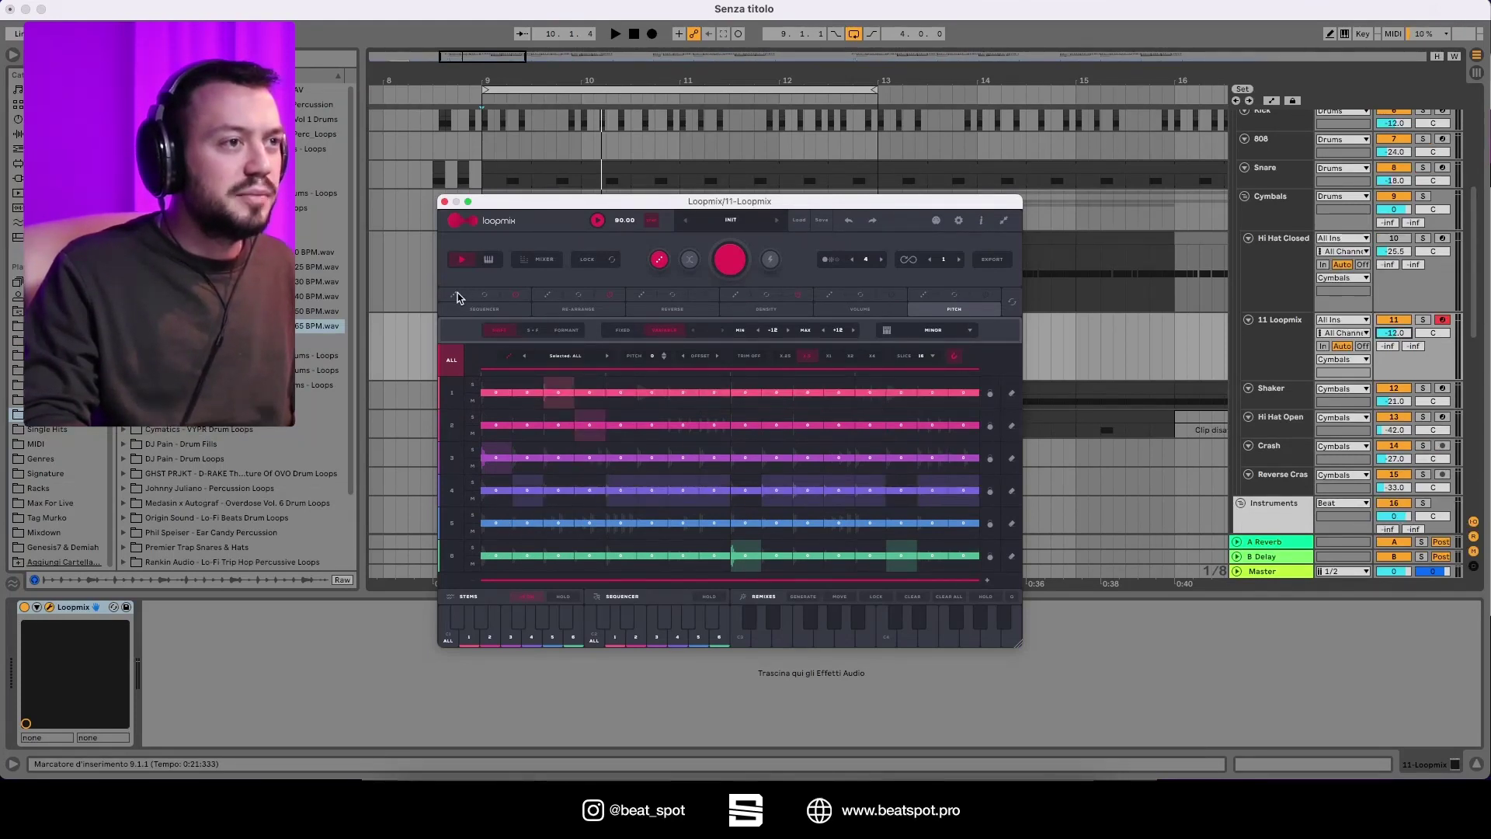
pyautogui.click(458, 297)
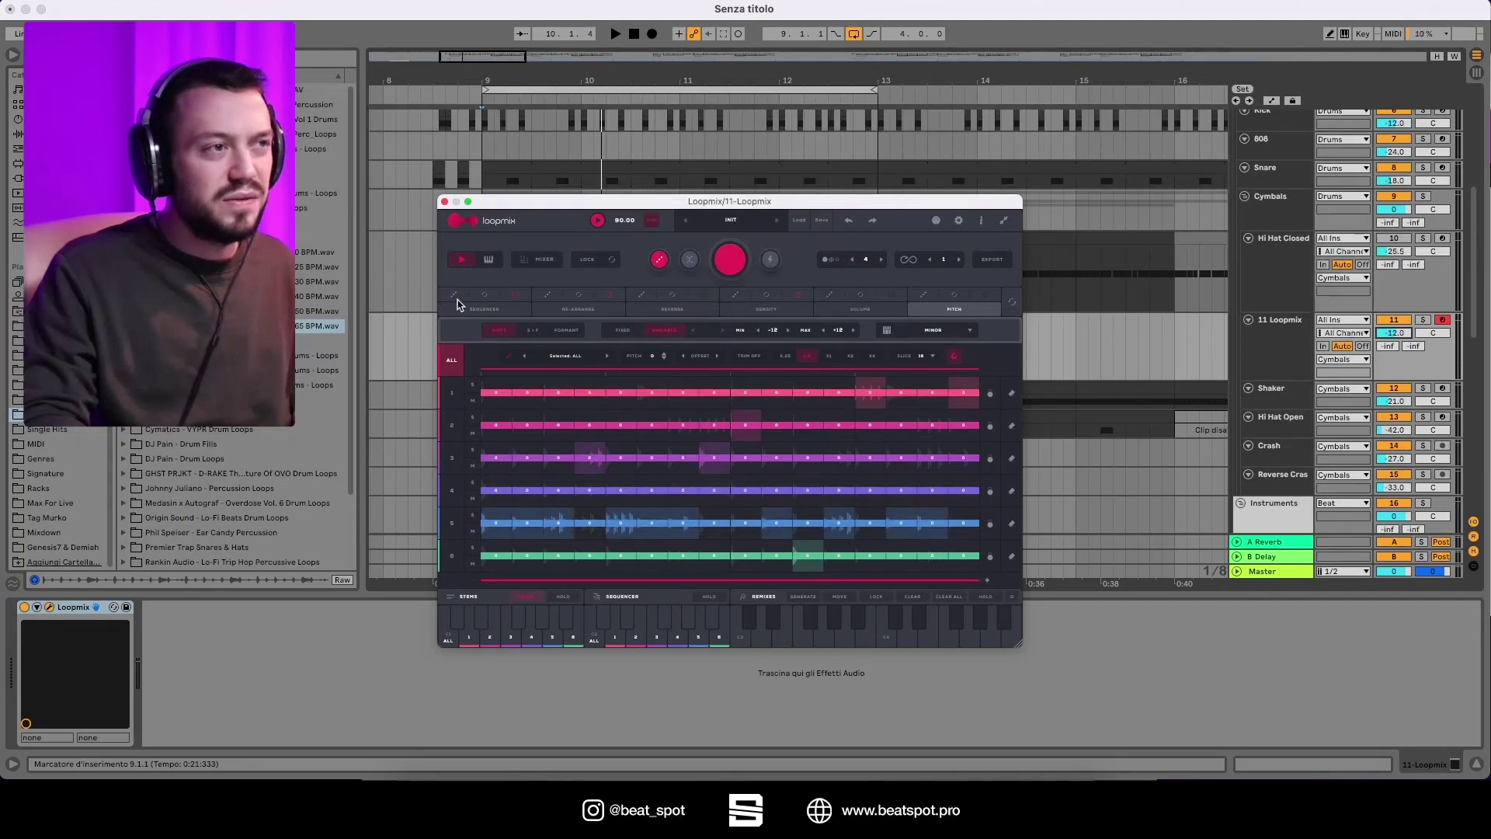
# Return to the Sequencer view and clear all highlighted slices.
pyautogui.click(537, 310)
pyautogui.click(662, 313)
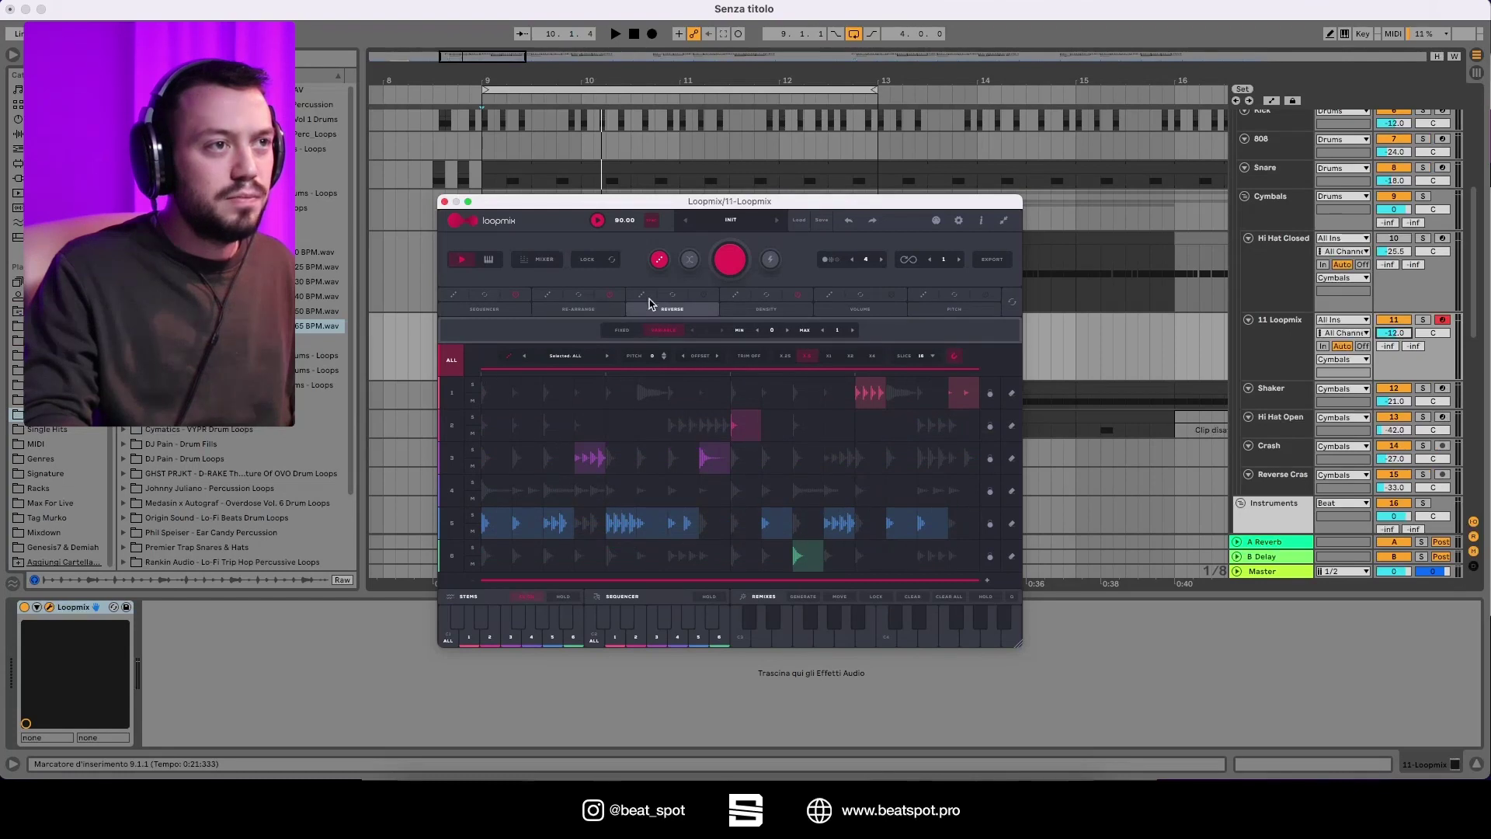
pyautogui.click(481, 303)
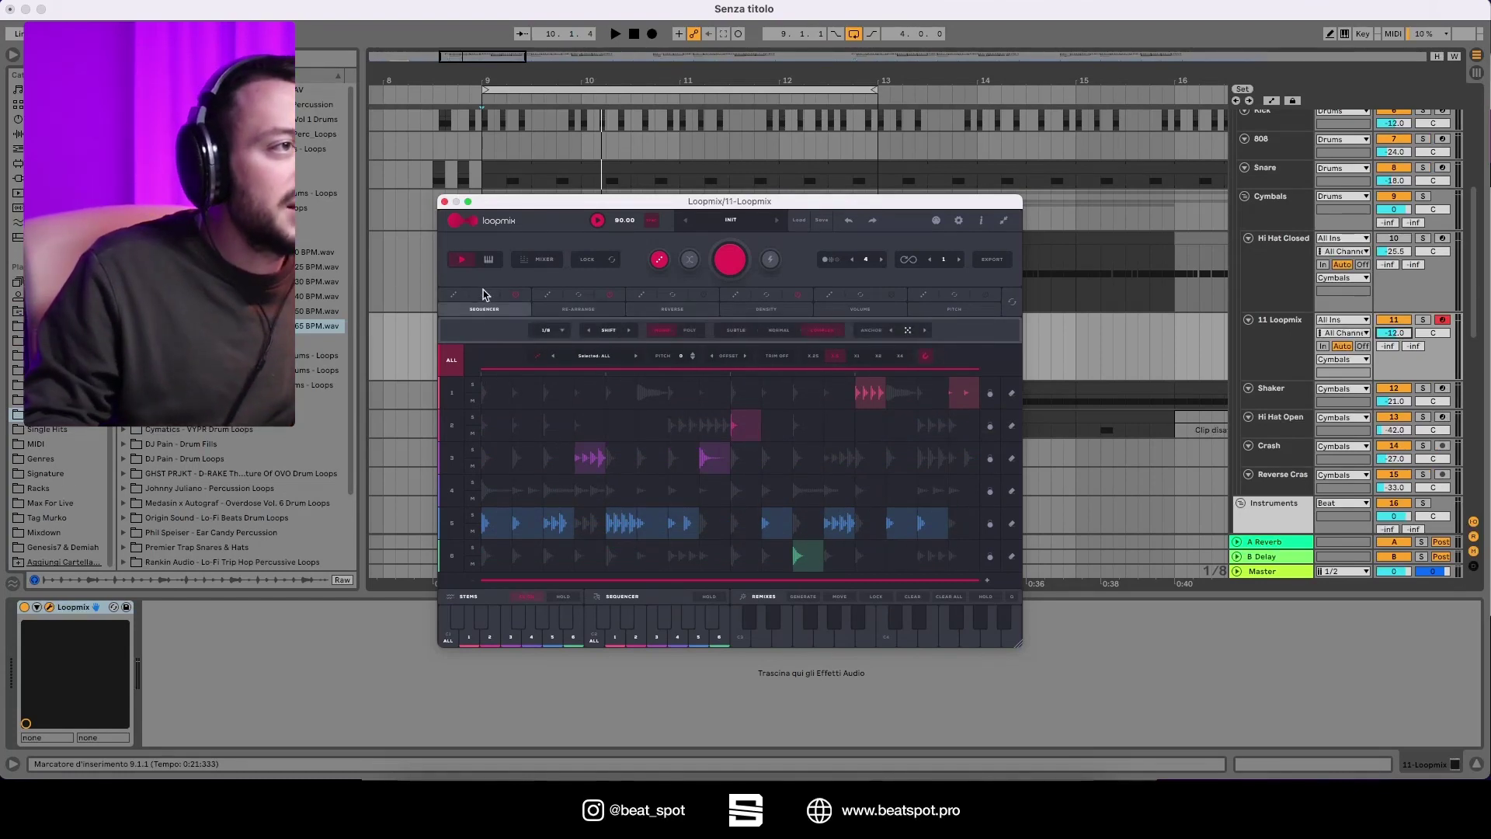
pyautogui.click(482, 300)
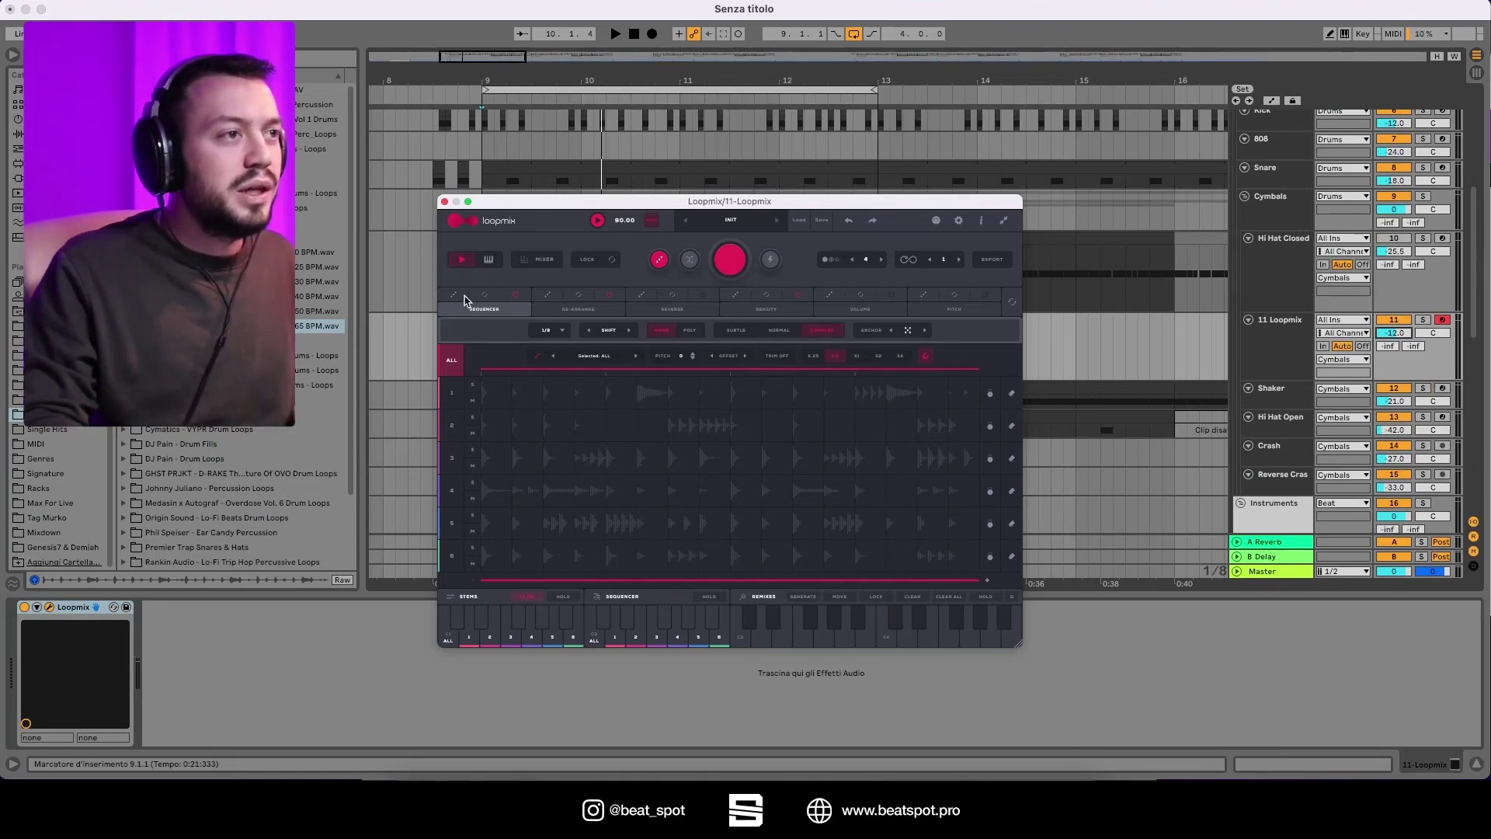
# Restore the sequencer slices, generate a new Loopmix pattern, and play the beat.
pyautogui.click(465, 296)
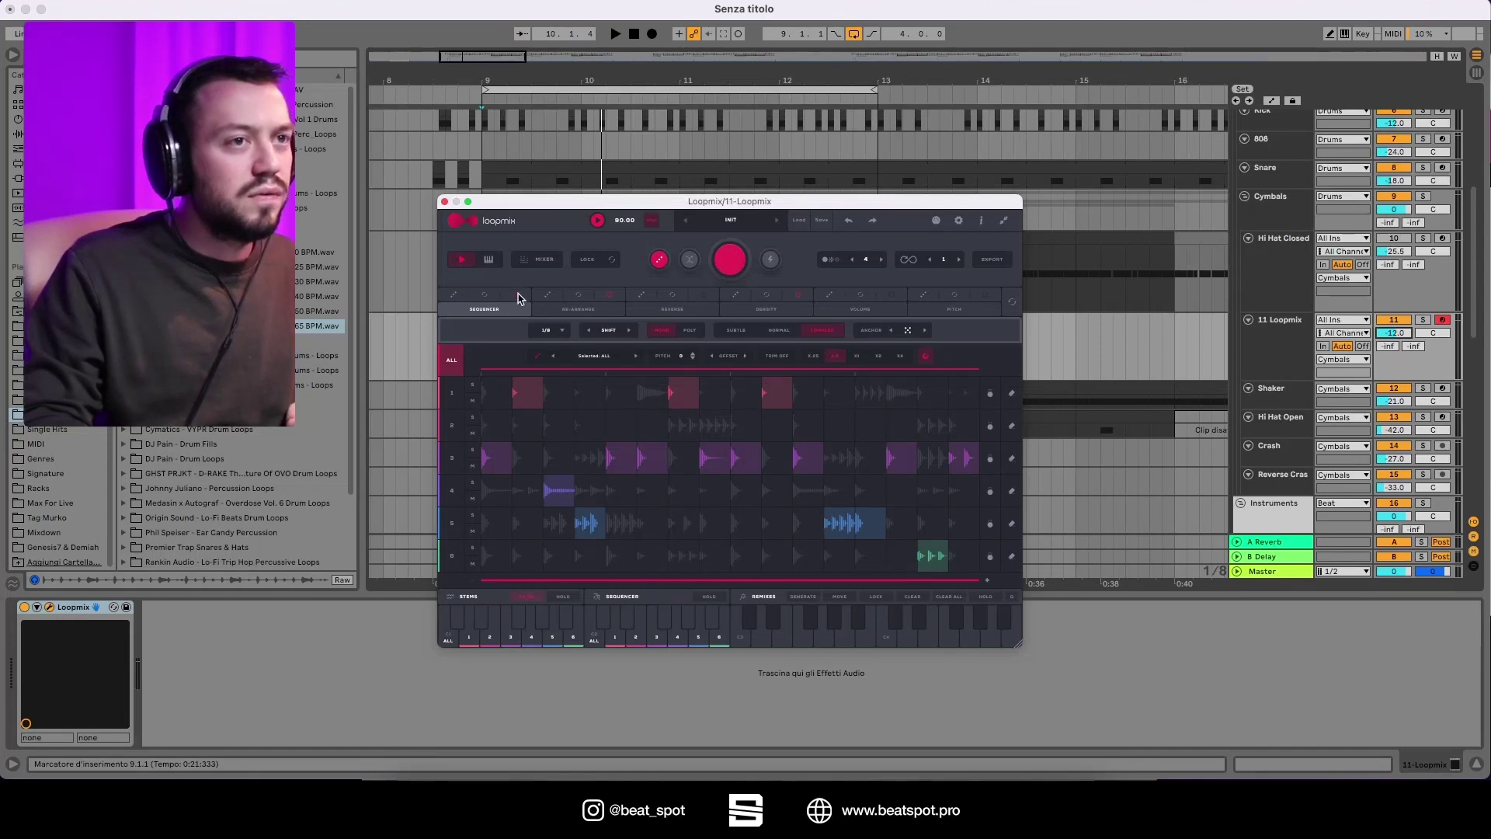
pyautogui.click(727, 267)
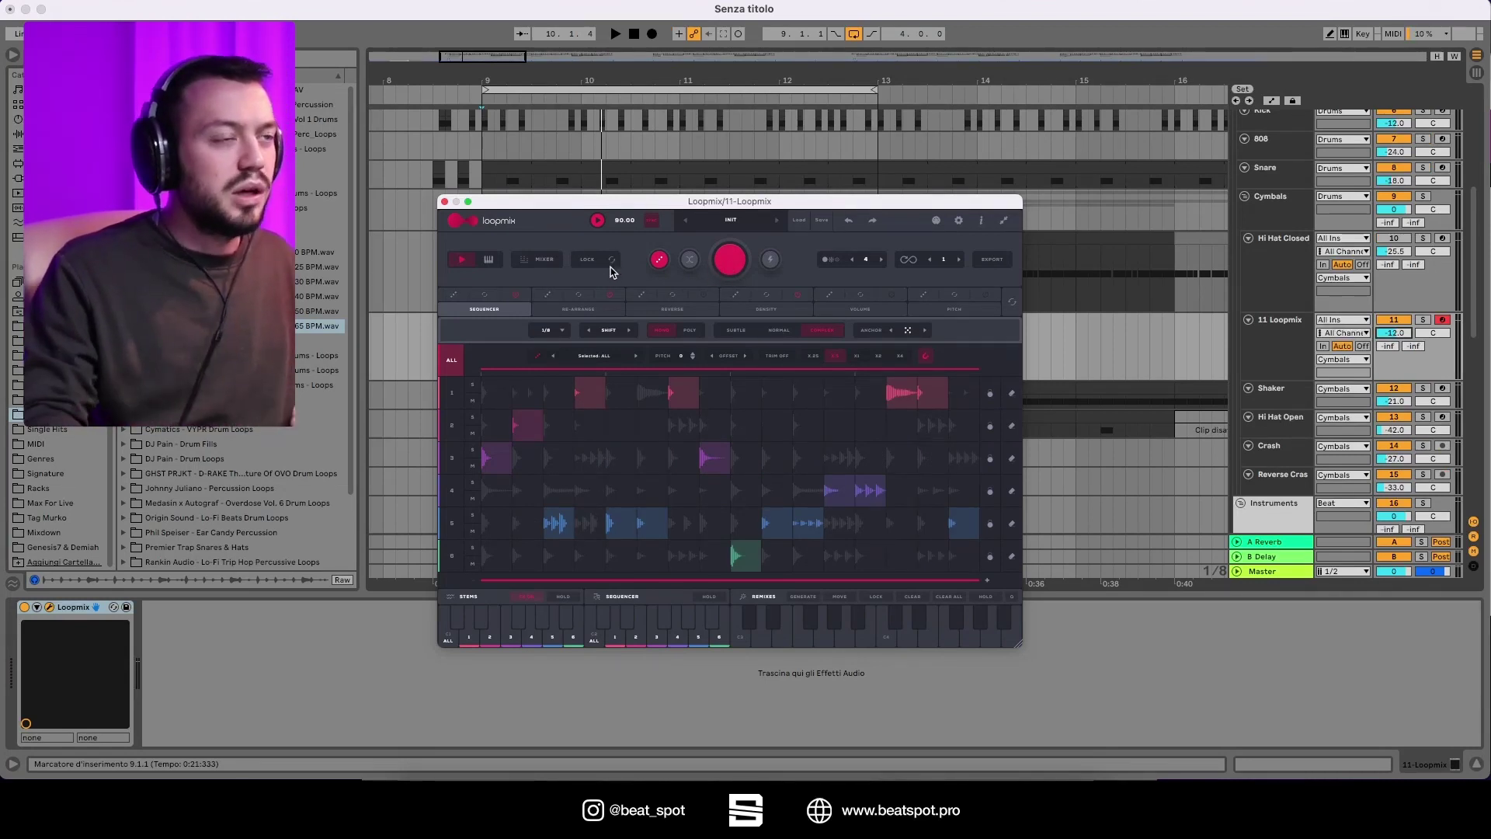
pyautogui.press('space')
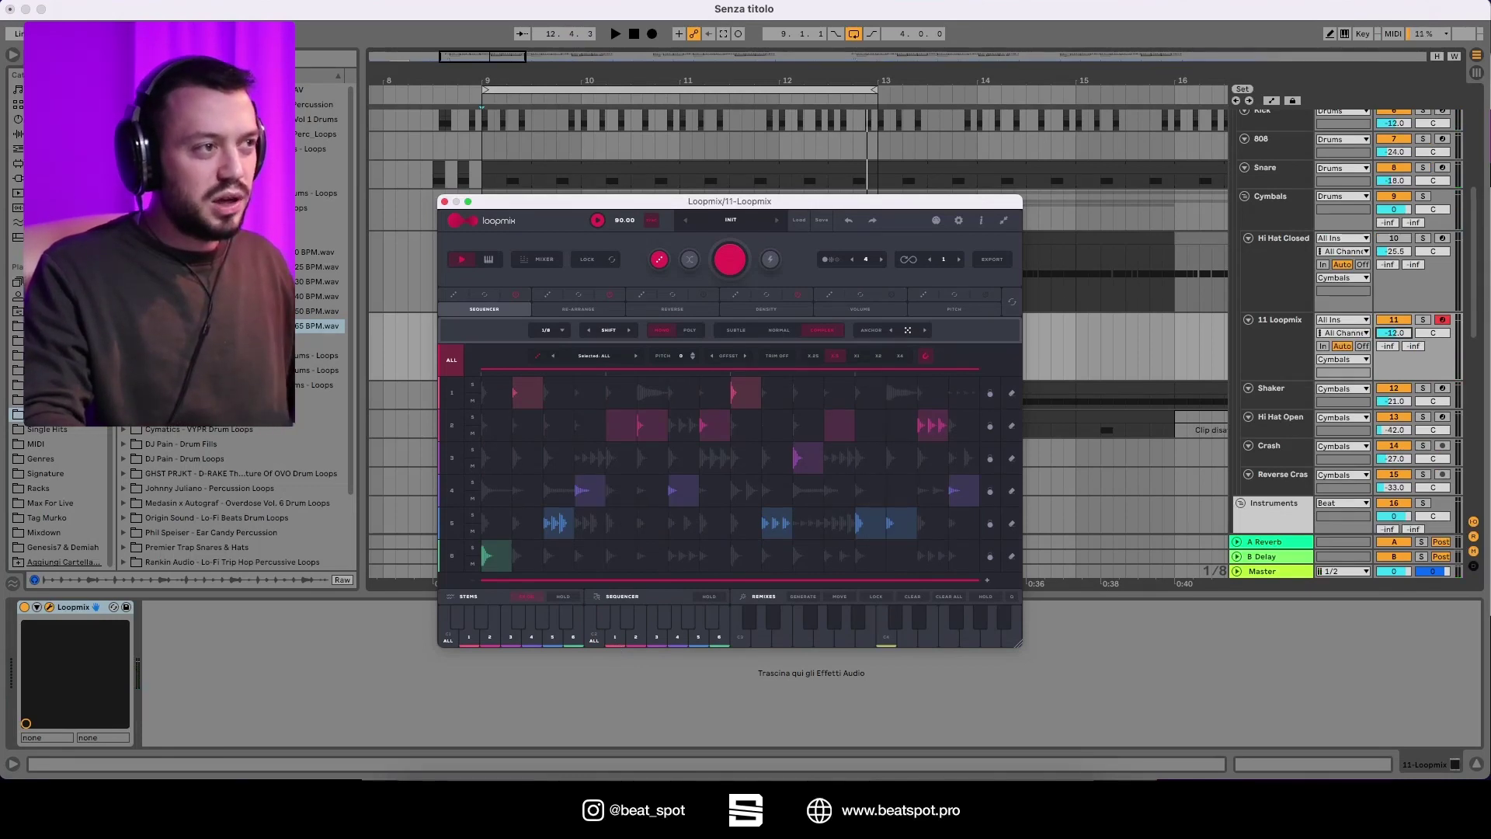
# Browse Cymatics drum loop folders, previewing several loops and re-rolling lane 6's slices.
pyautogui.click(326, 325)
pyautogui.scroll(-3, 326, 310)
pyautogui.click(326, 266)
pyautogui.press('Right')
pyautogui.press('Down')
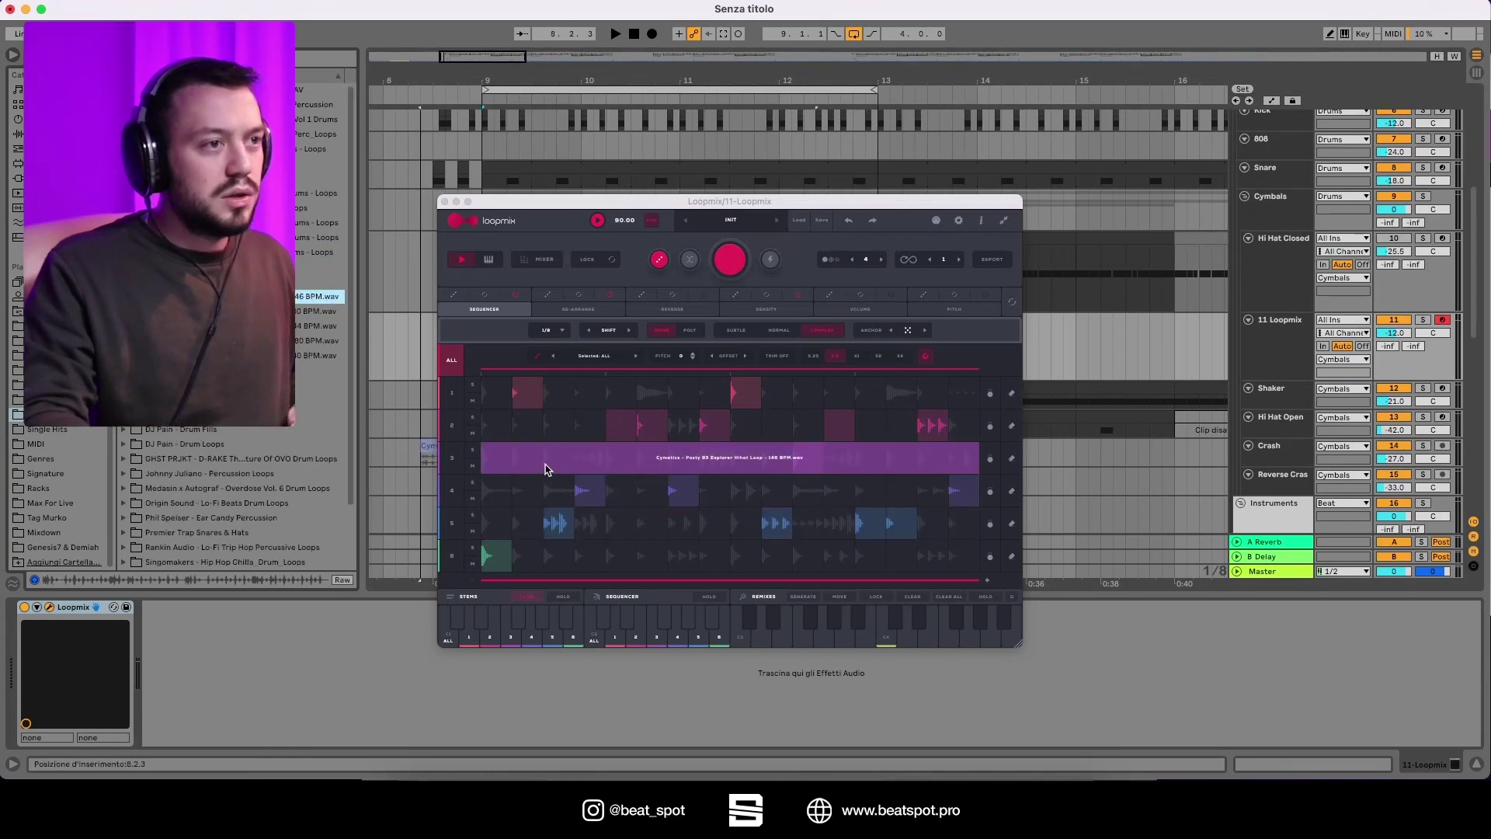
pyautogui.click(627, 569)
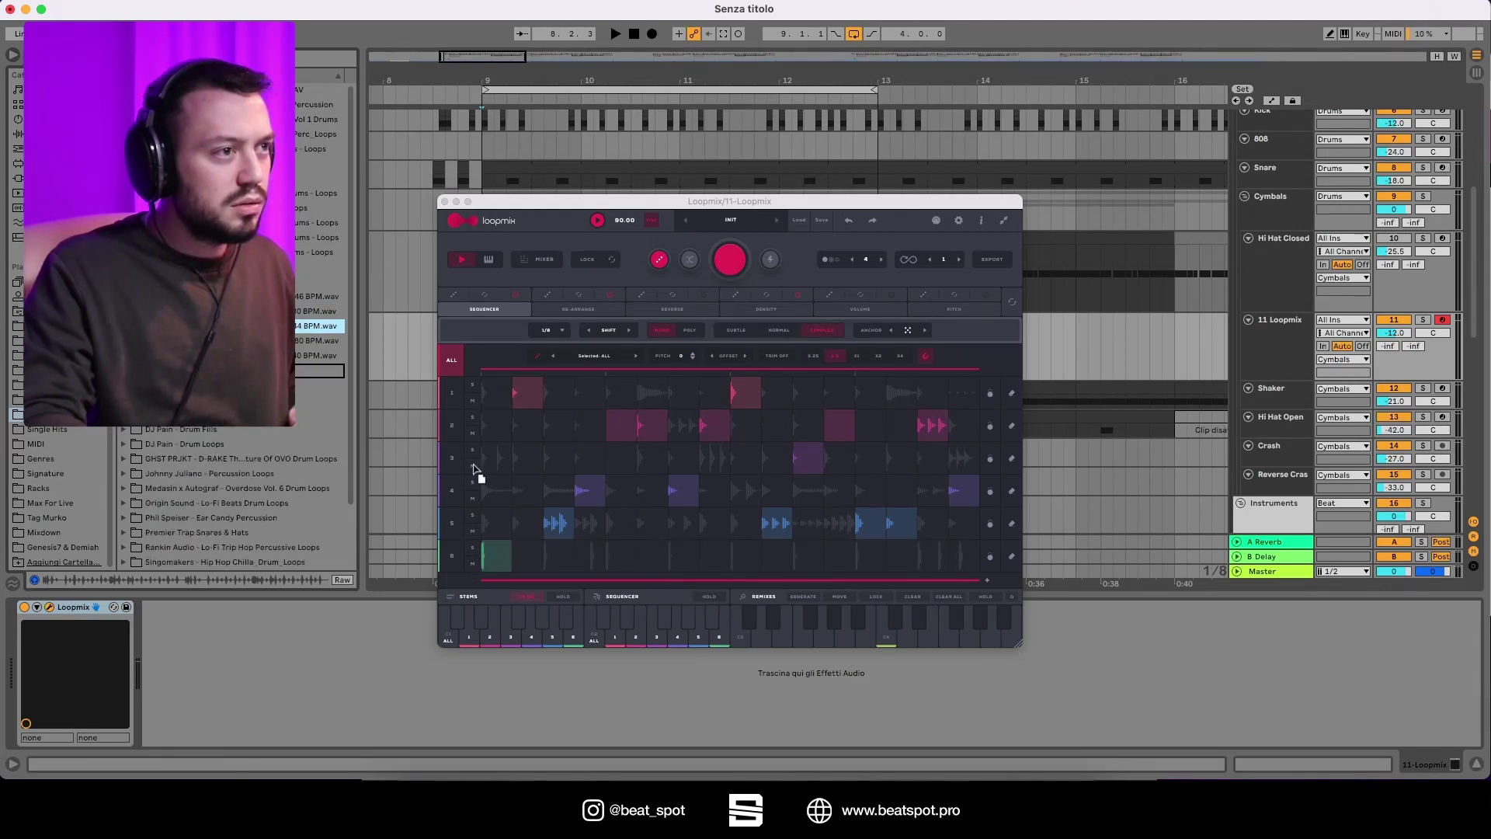
pyautogui.click(257, 355)
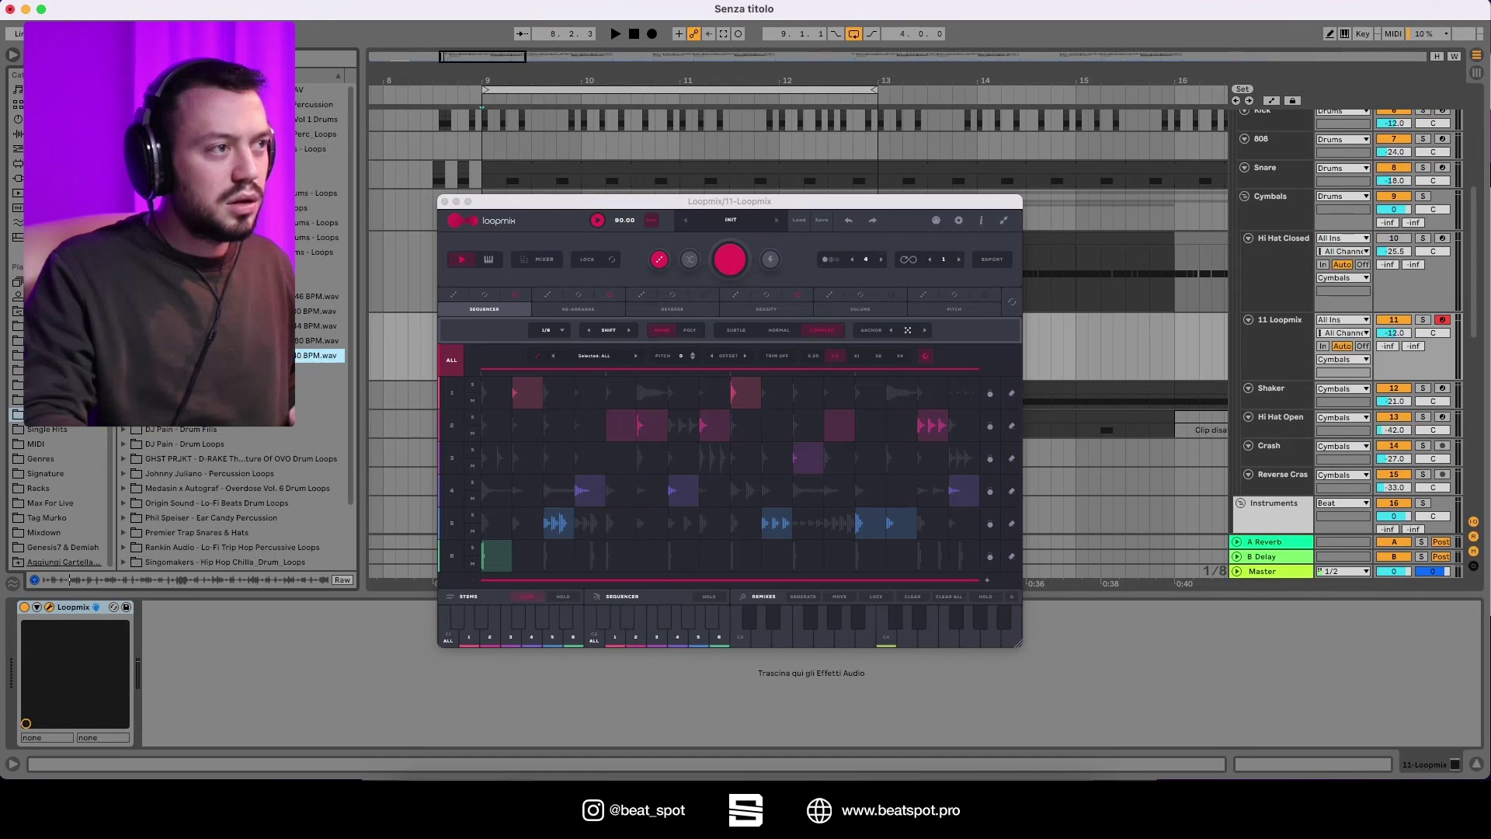
pyautogui.click(256, 296)
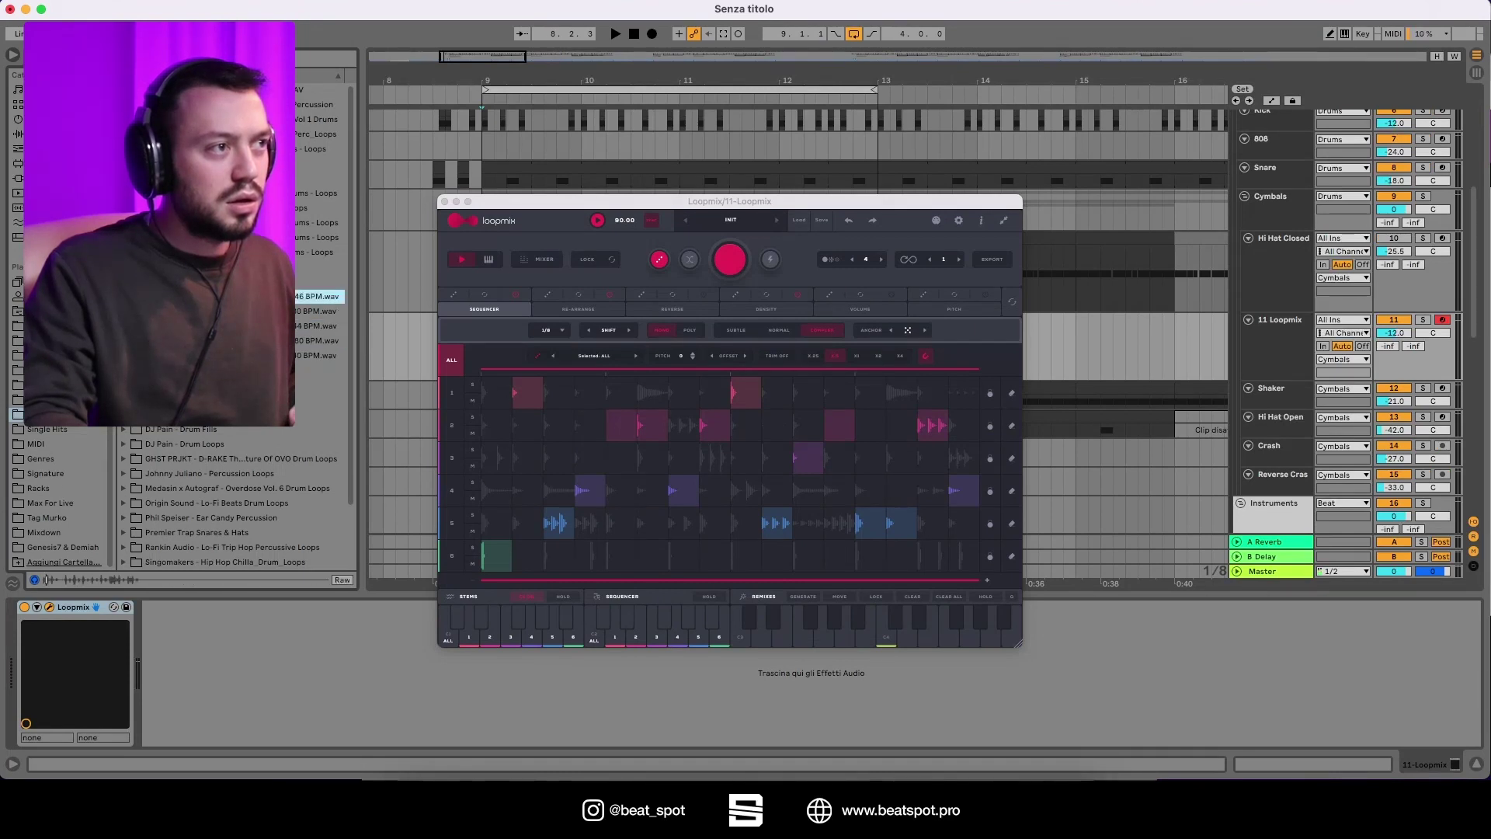
pyautogui.press('Left')
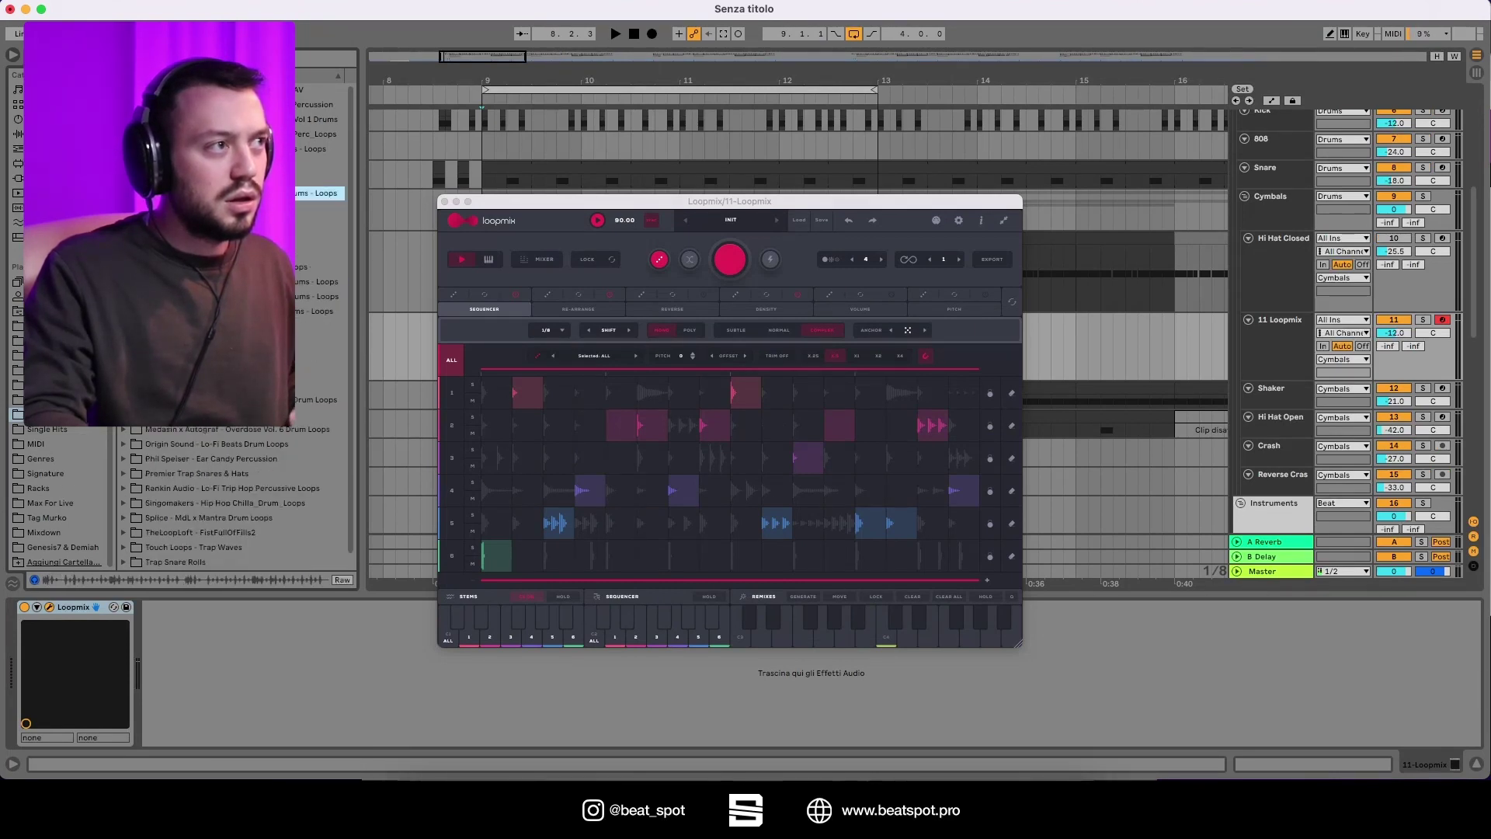
pyautogui.click(256, 222)
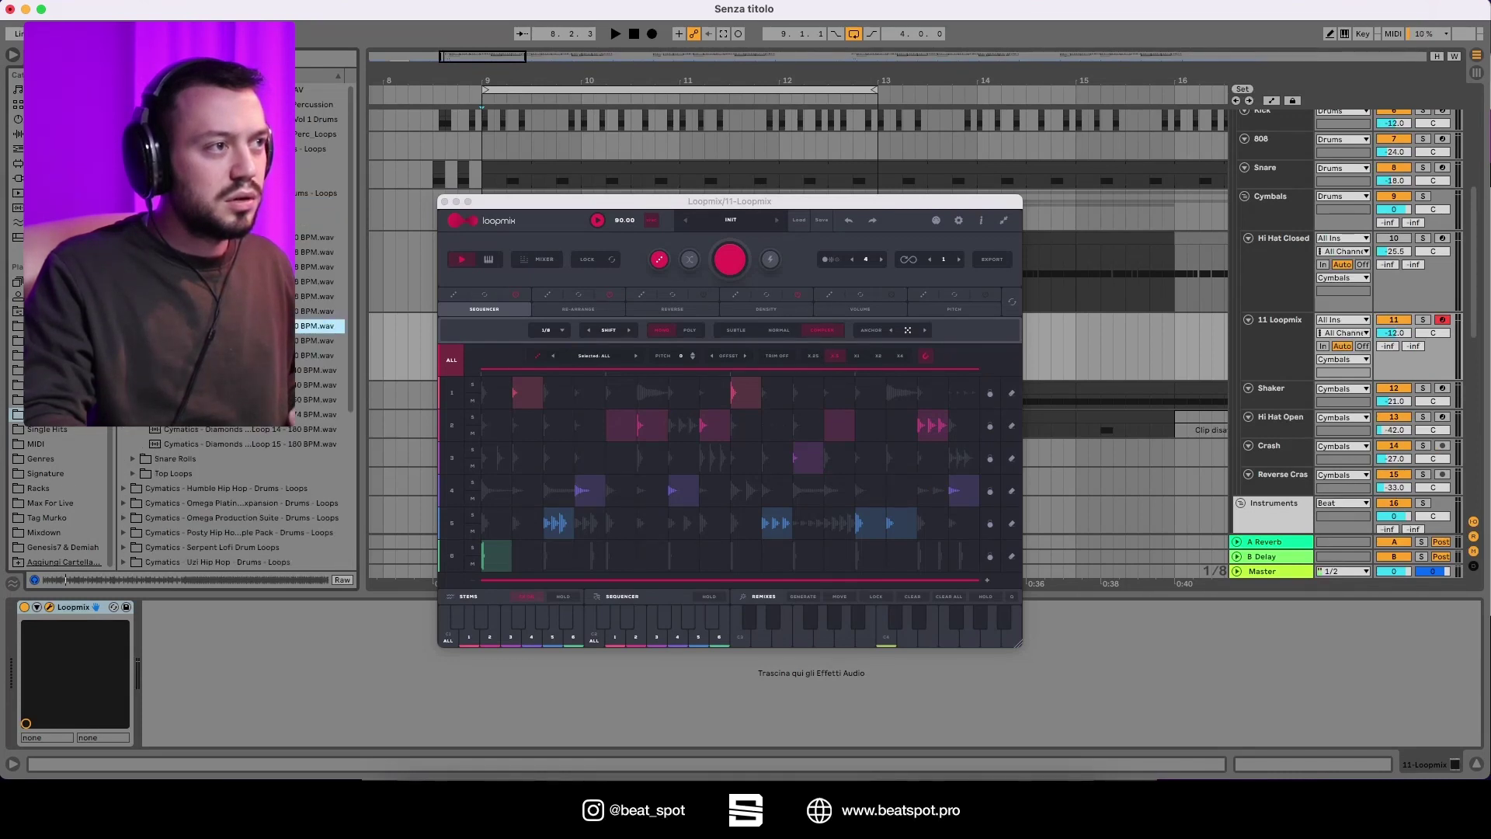
# Load a new drum loop into Loopmix lane 1, play, and generate two new patterns.
pyautogui.moveTo(319, 326); pyautogui.dragTo(555, 393)
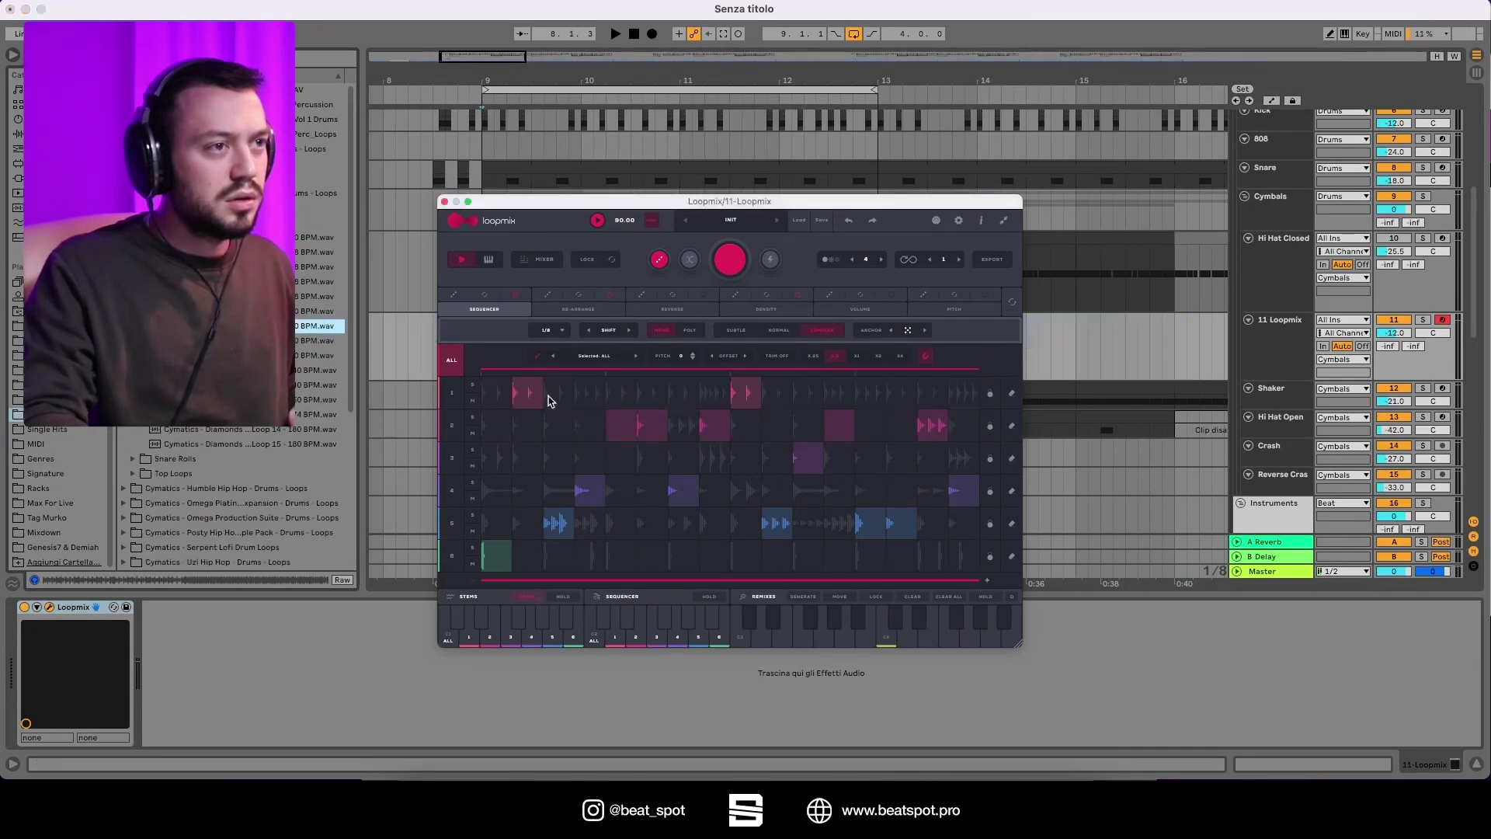
pyautogui.press('space')
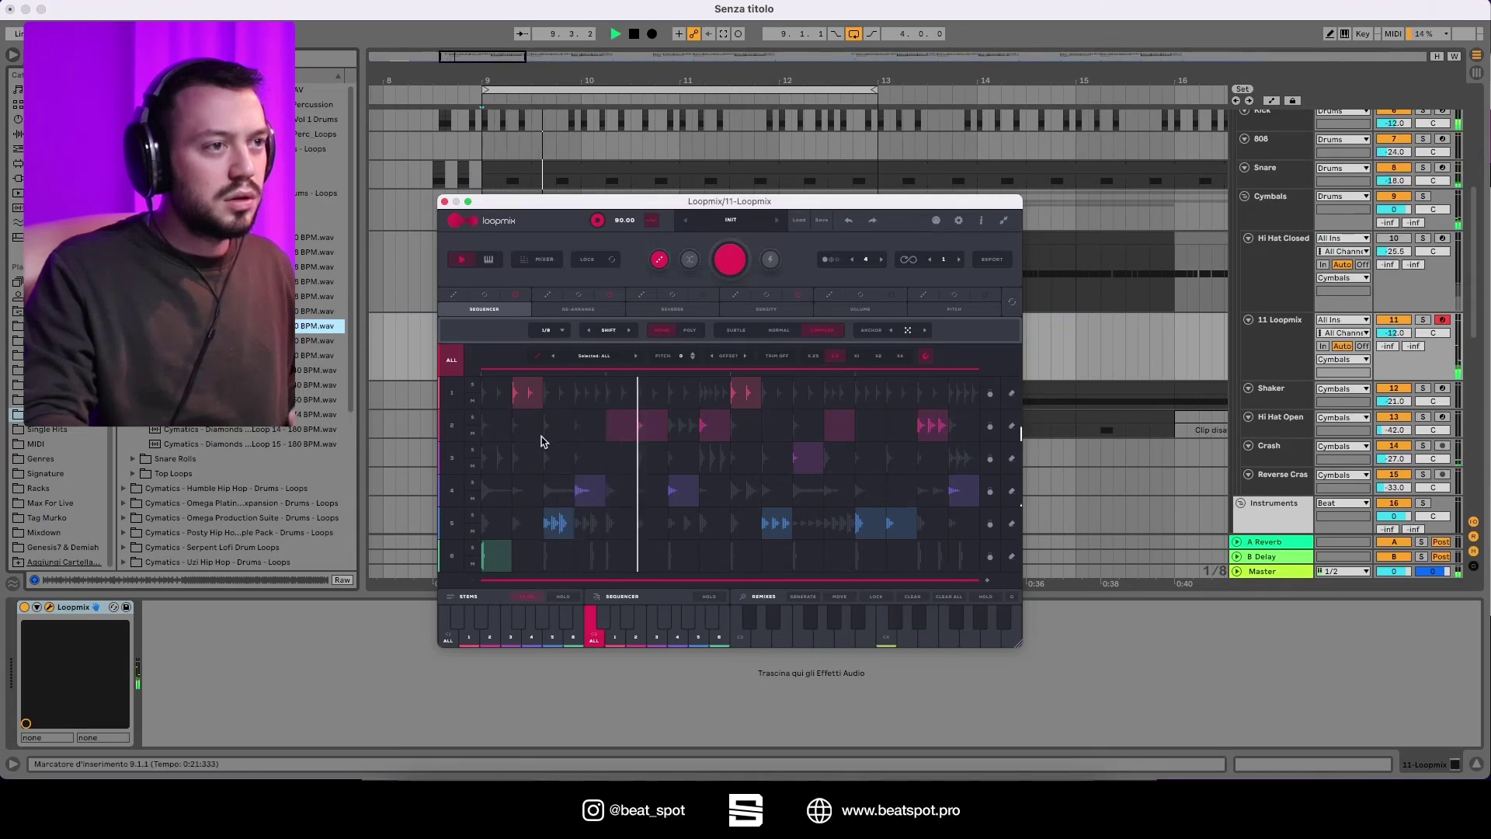
pyautogui.click(733, 252)
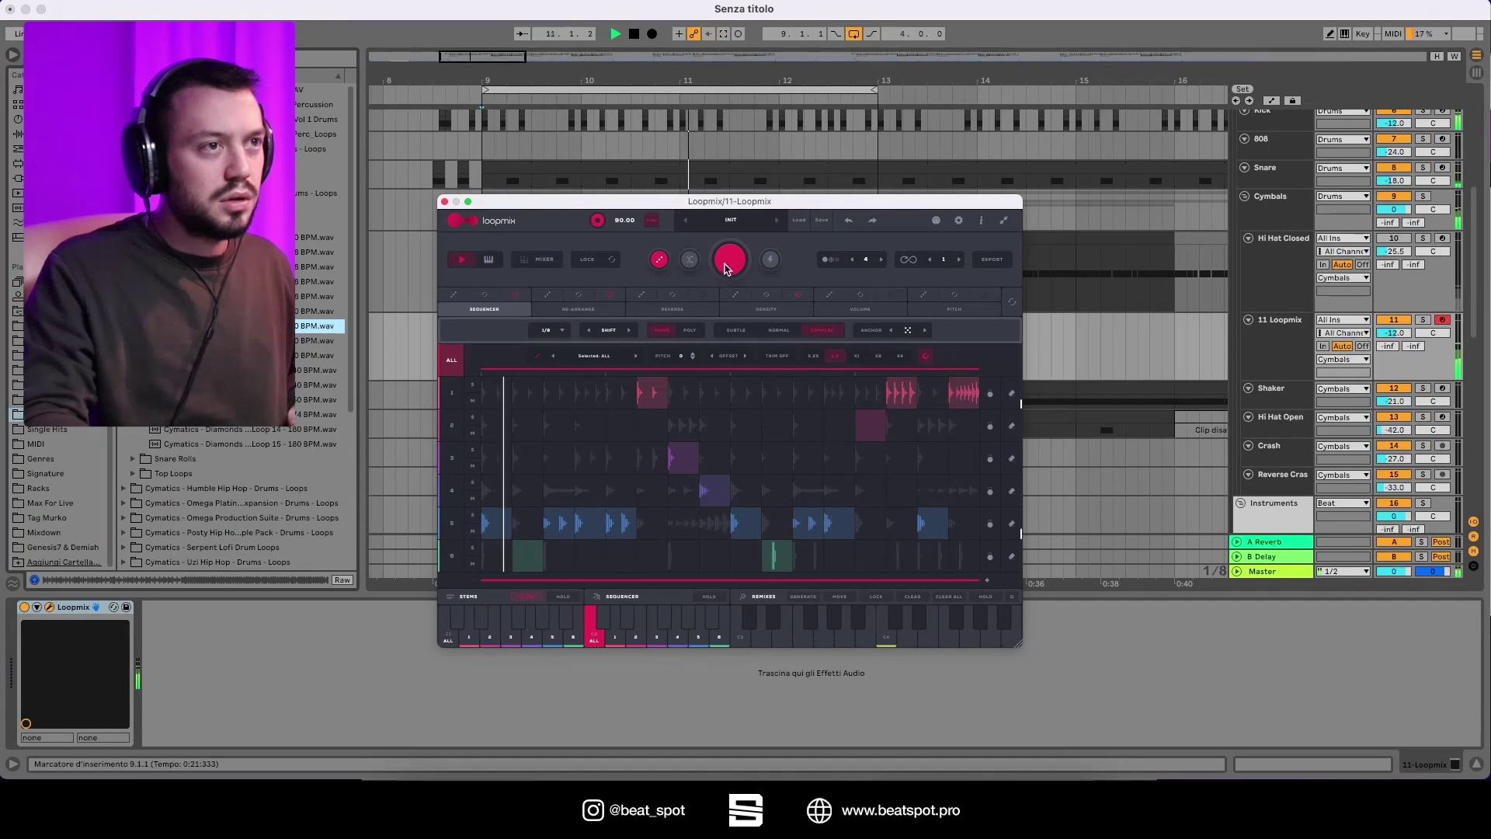
pyautogui.click(726, 268)
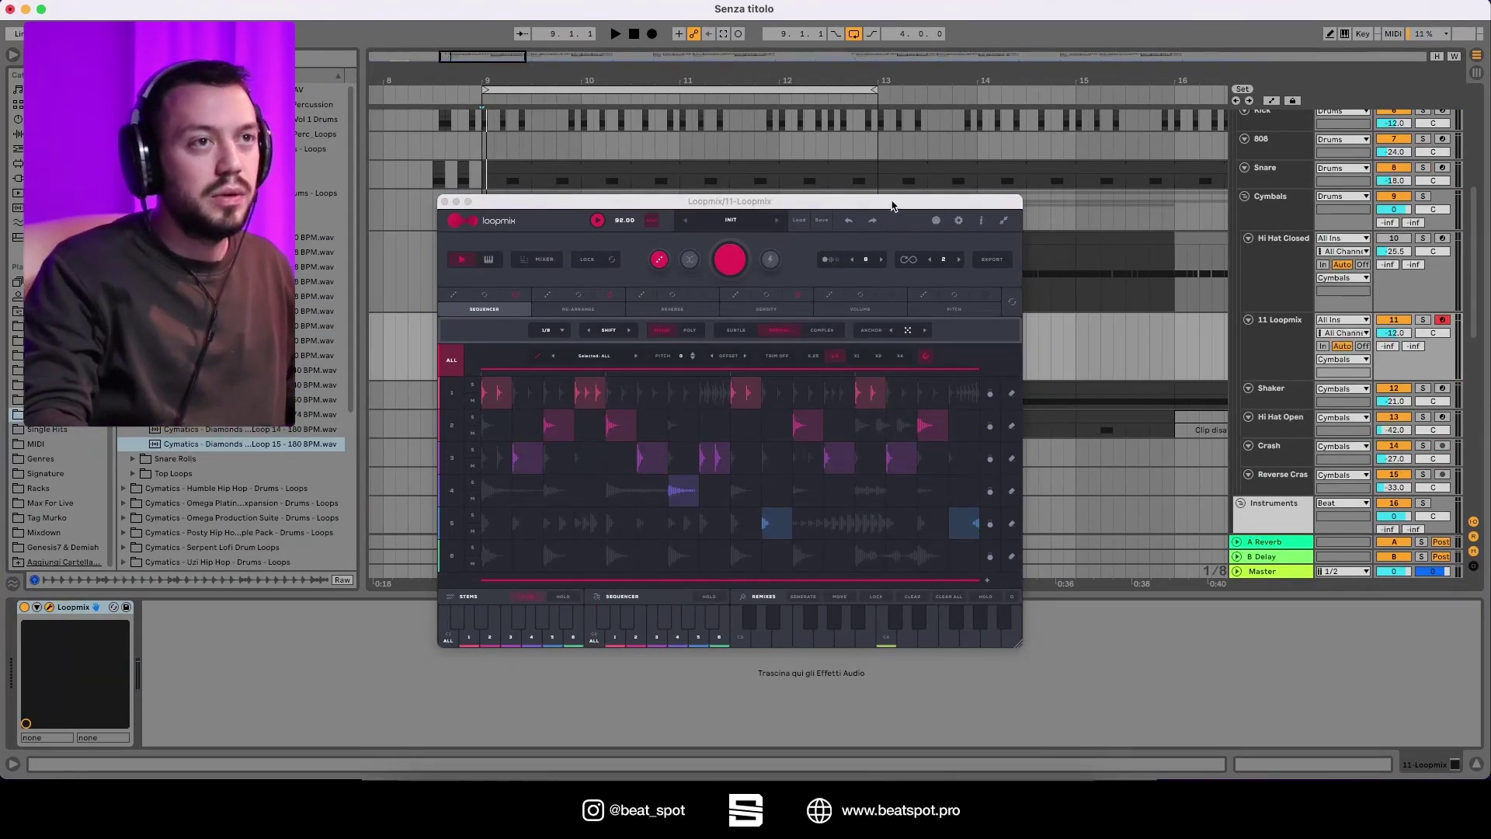
# Export the Loopmix pattern as an audio clip at bar 9, hide the plugin, and play.
pyautogui.moveTo(893, 205); pyautogui.dragTo(778, 115)
pyautogui.moveTo(975, 420); pyautogui.dragTo(484, 432)
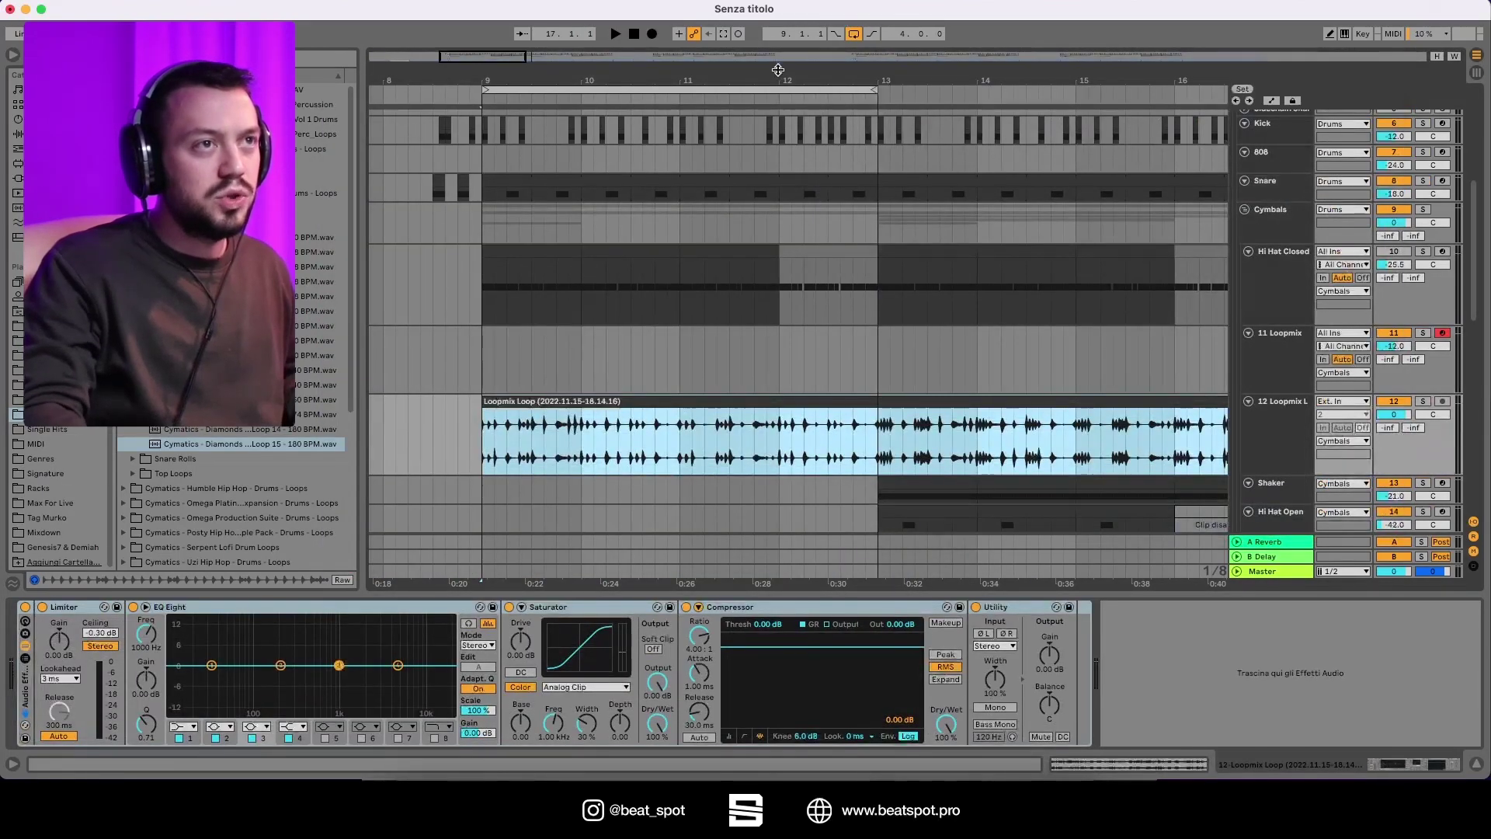
pyautogui.press('-')
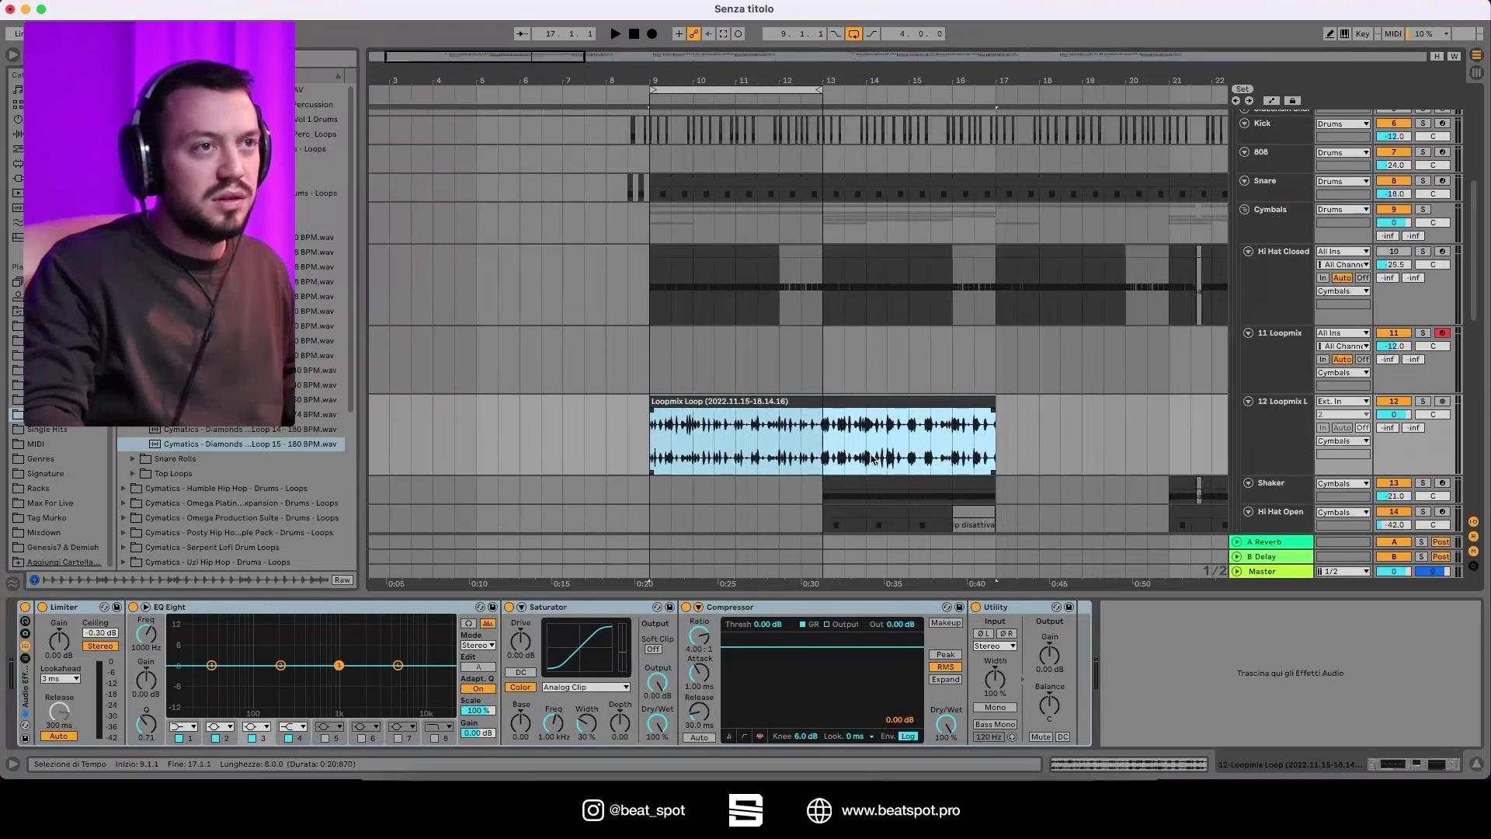
pyautogui.press('space')
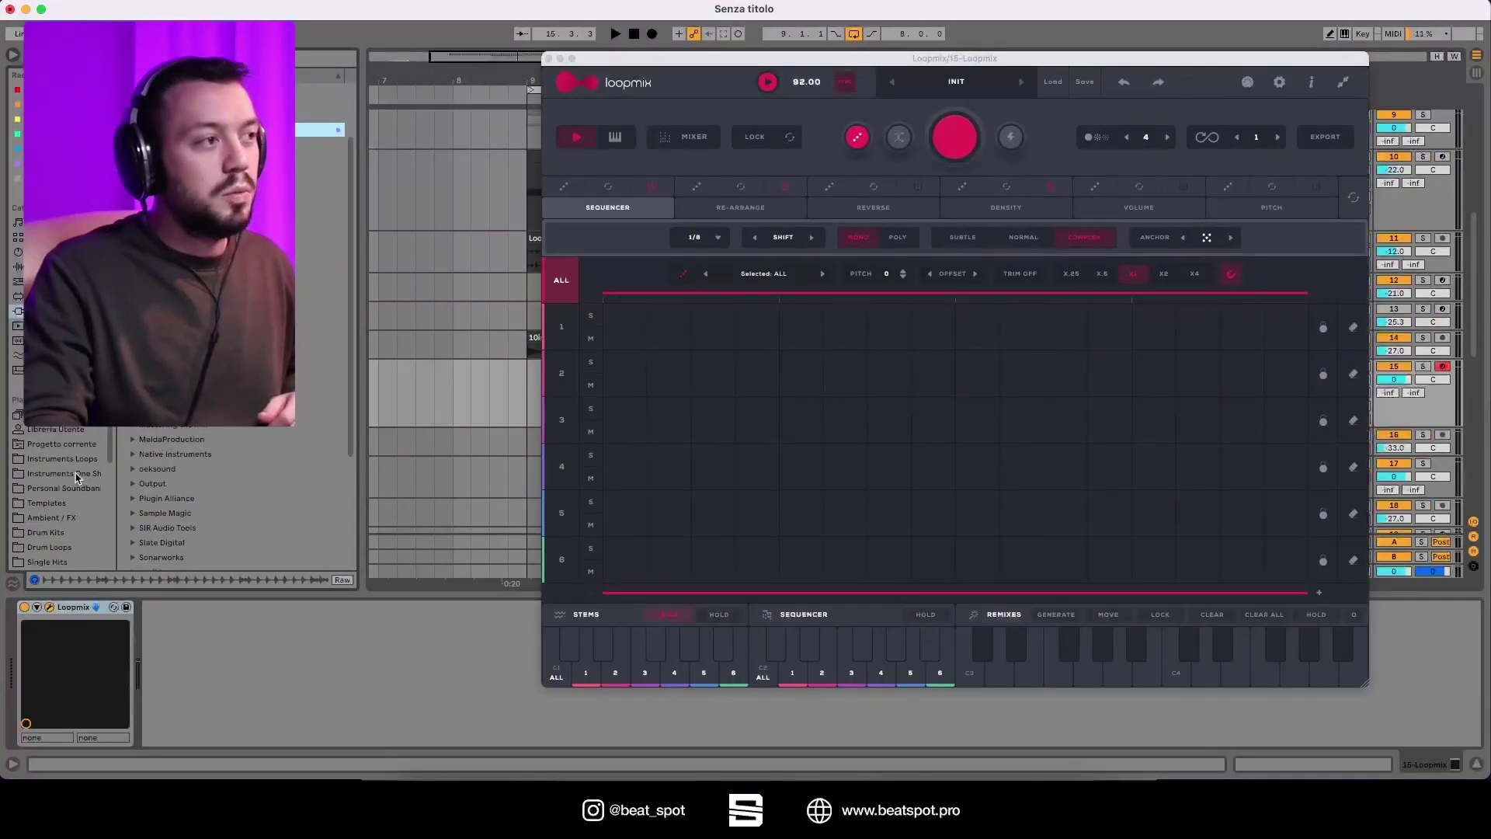
# Fill Loopmix's six rows with 80–90 bpm drum loops, including 89bpm ambitious.wav.
pyautogui.click(76, 477)
pyautogui.scroll(-5, 74, 466)
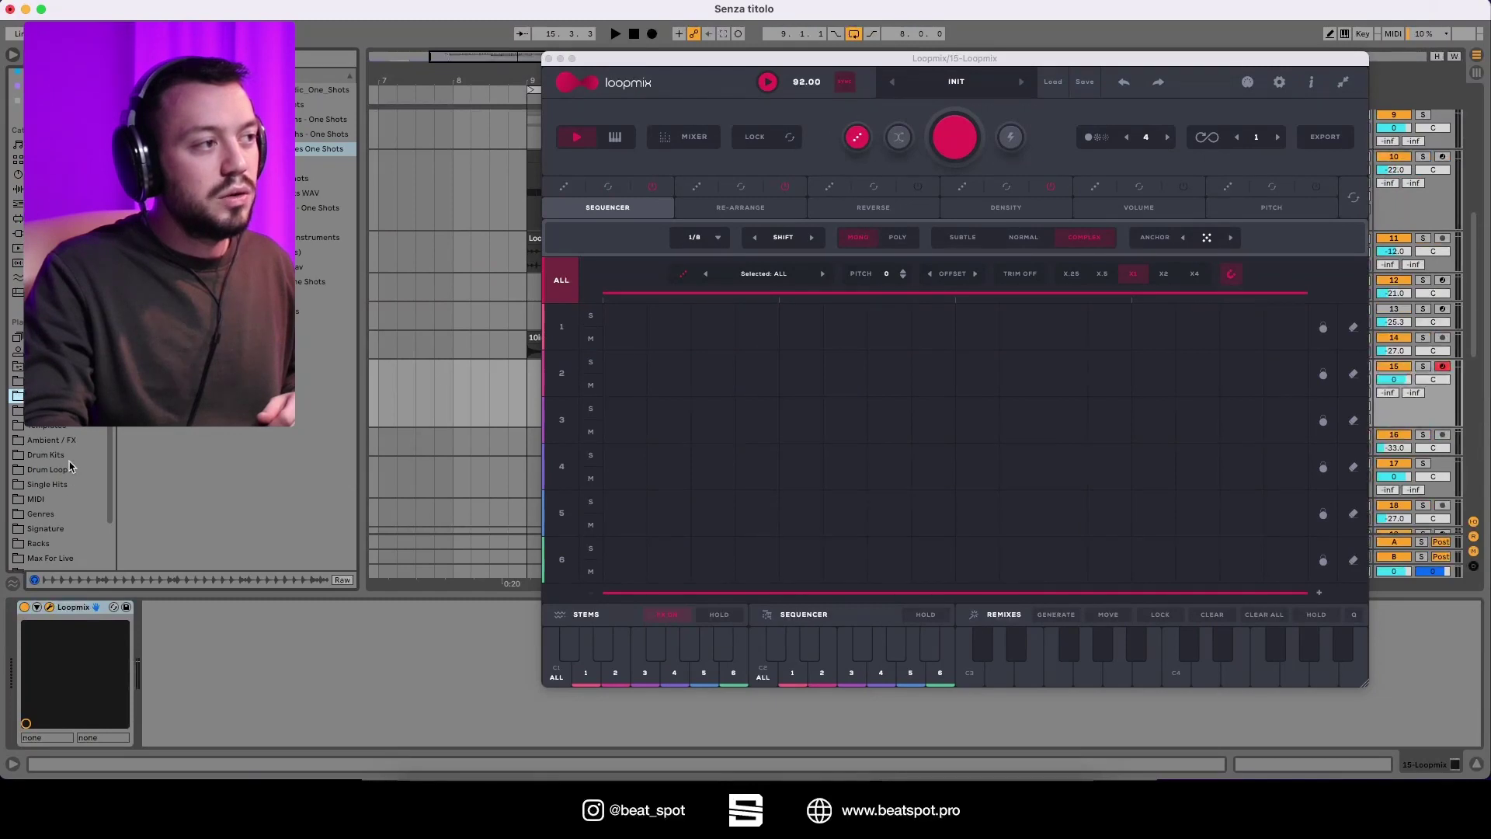
pyautogui.click(68, 467)
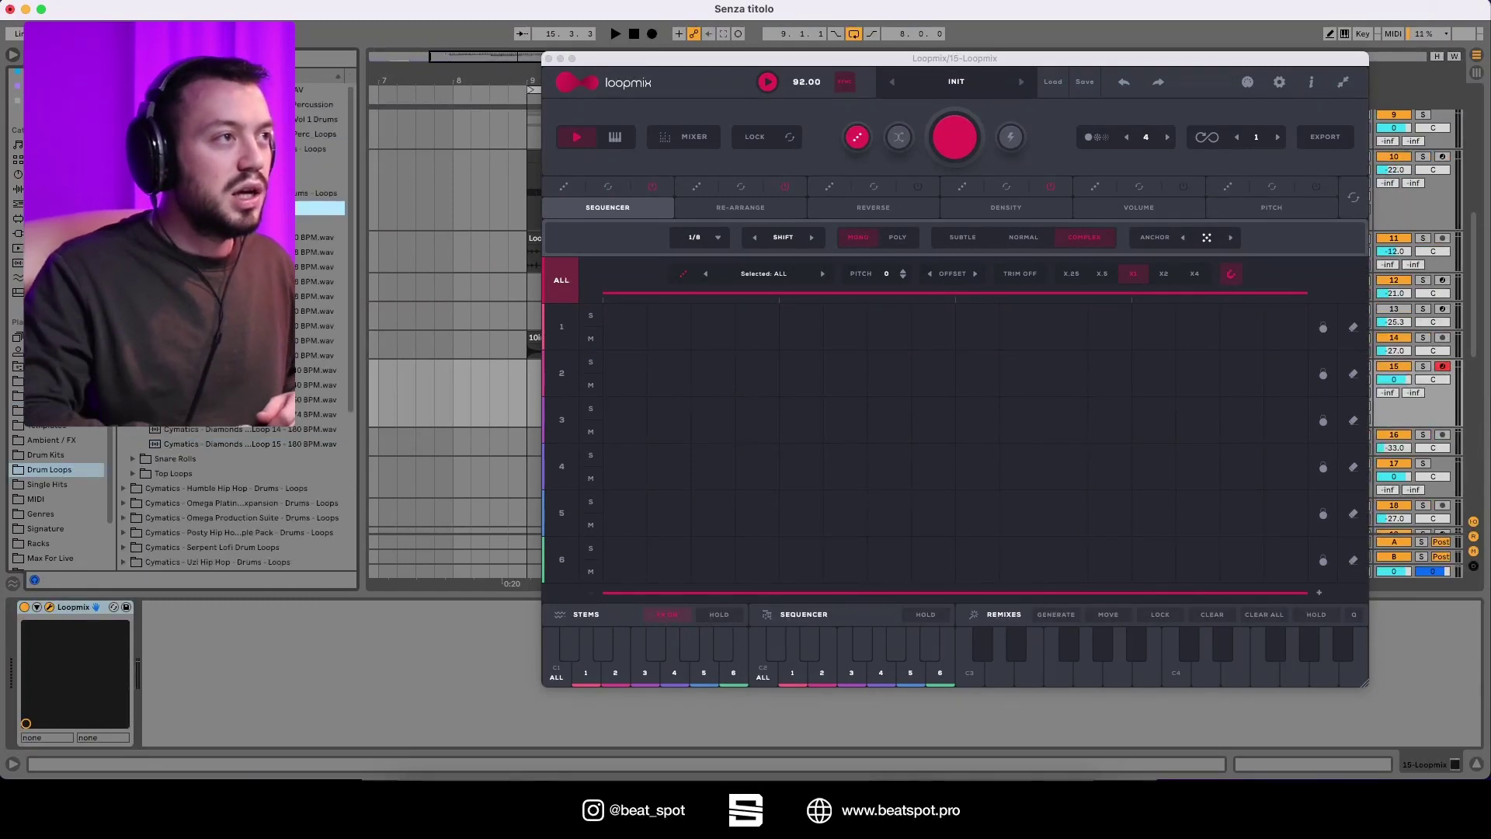
pyautogui.press('Left')
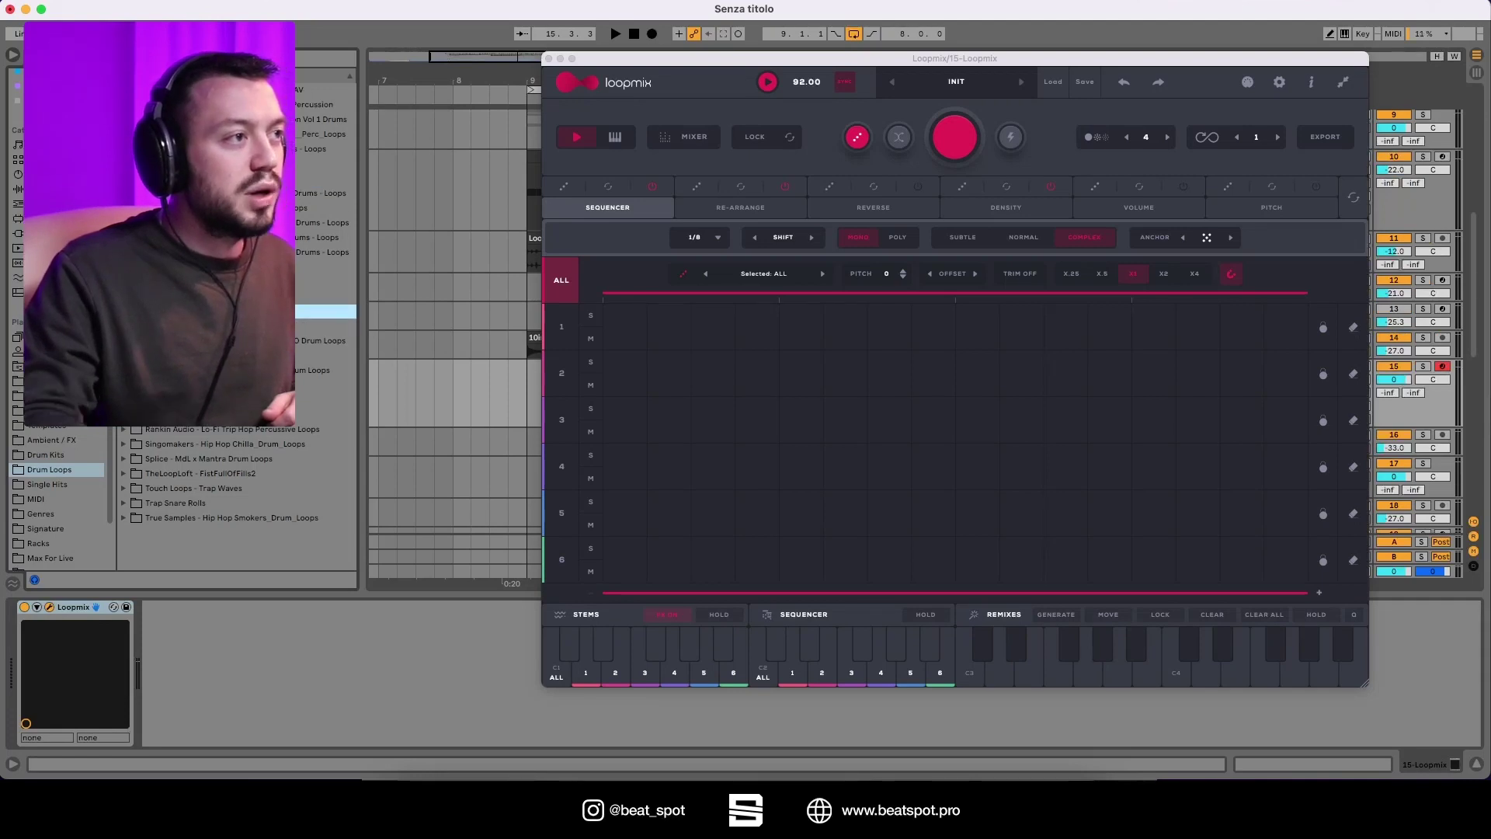
pyautogui.press('Right')
pyautogui.press('Down')
pyautogui.press('Down')
pyautogui.press('Down')
pyautogui.press('Down')
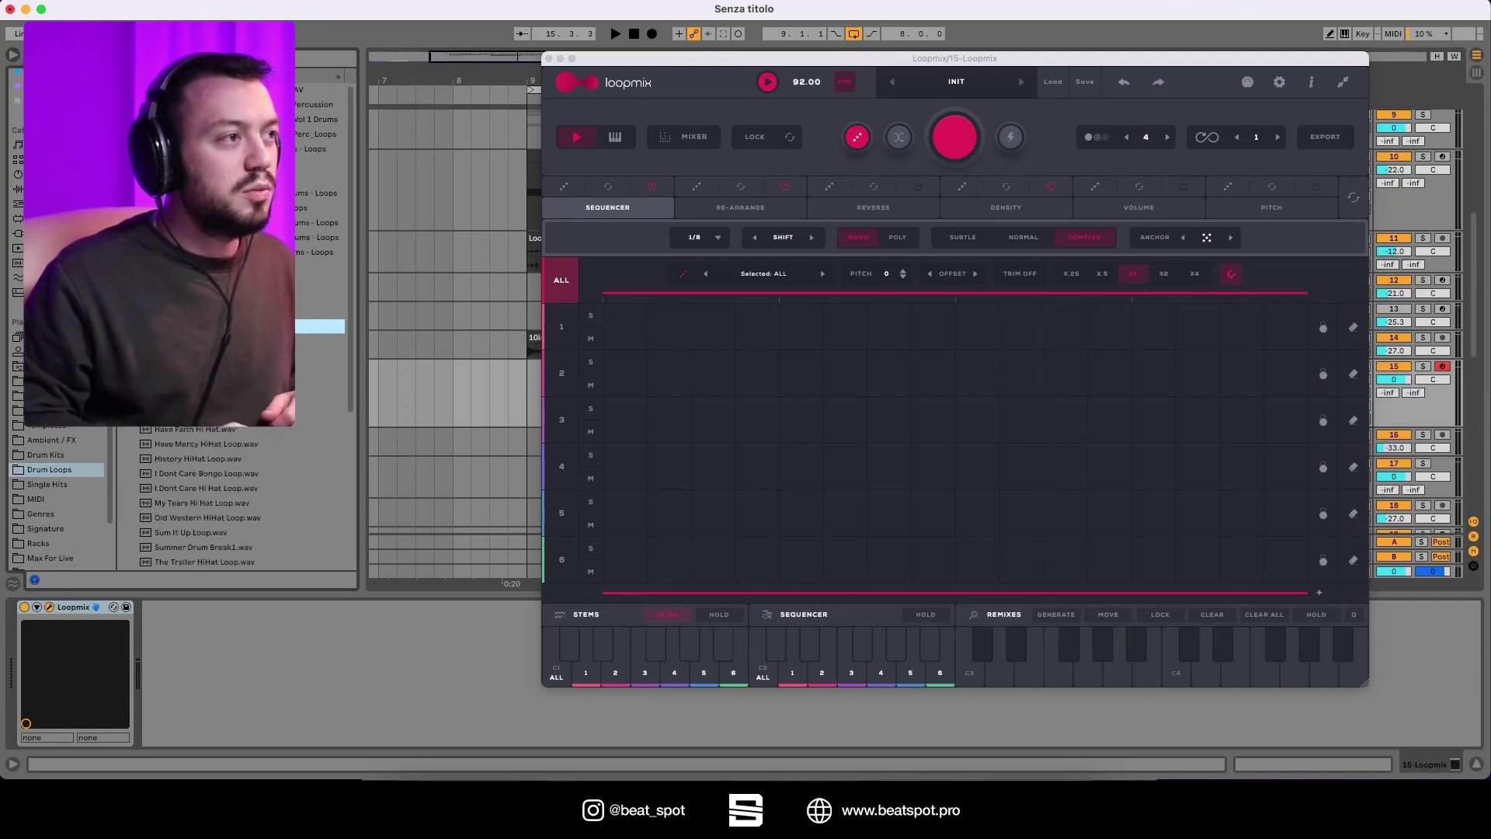
pyautogui.press('Left')
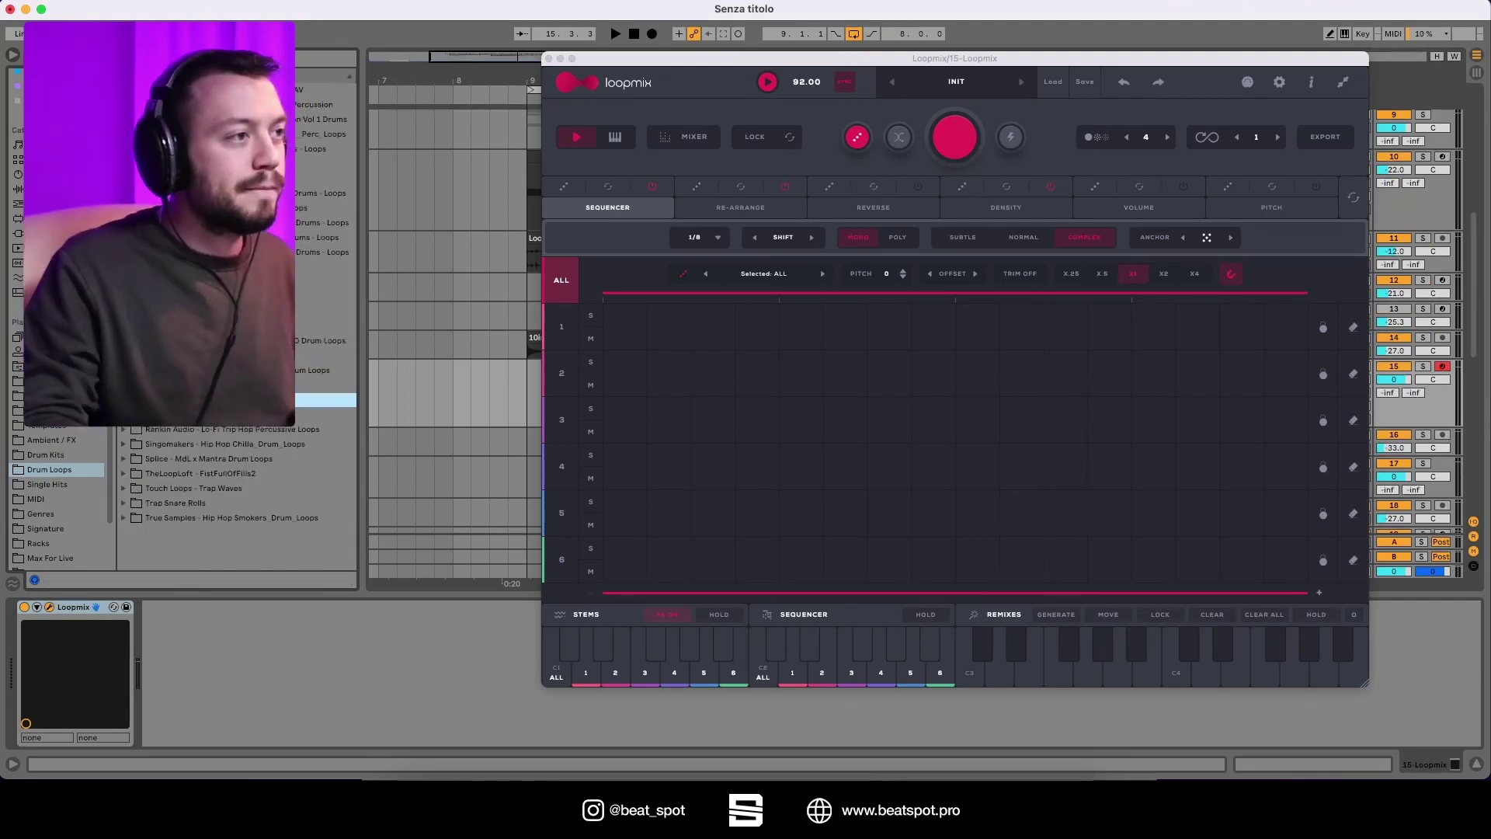
pyautogui.press('Up')
pyautogui.press('Down')
pyautogui.press('Down')
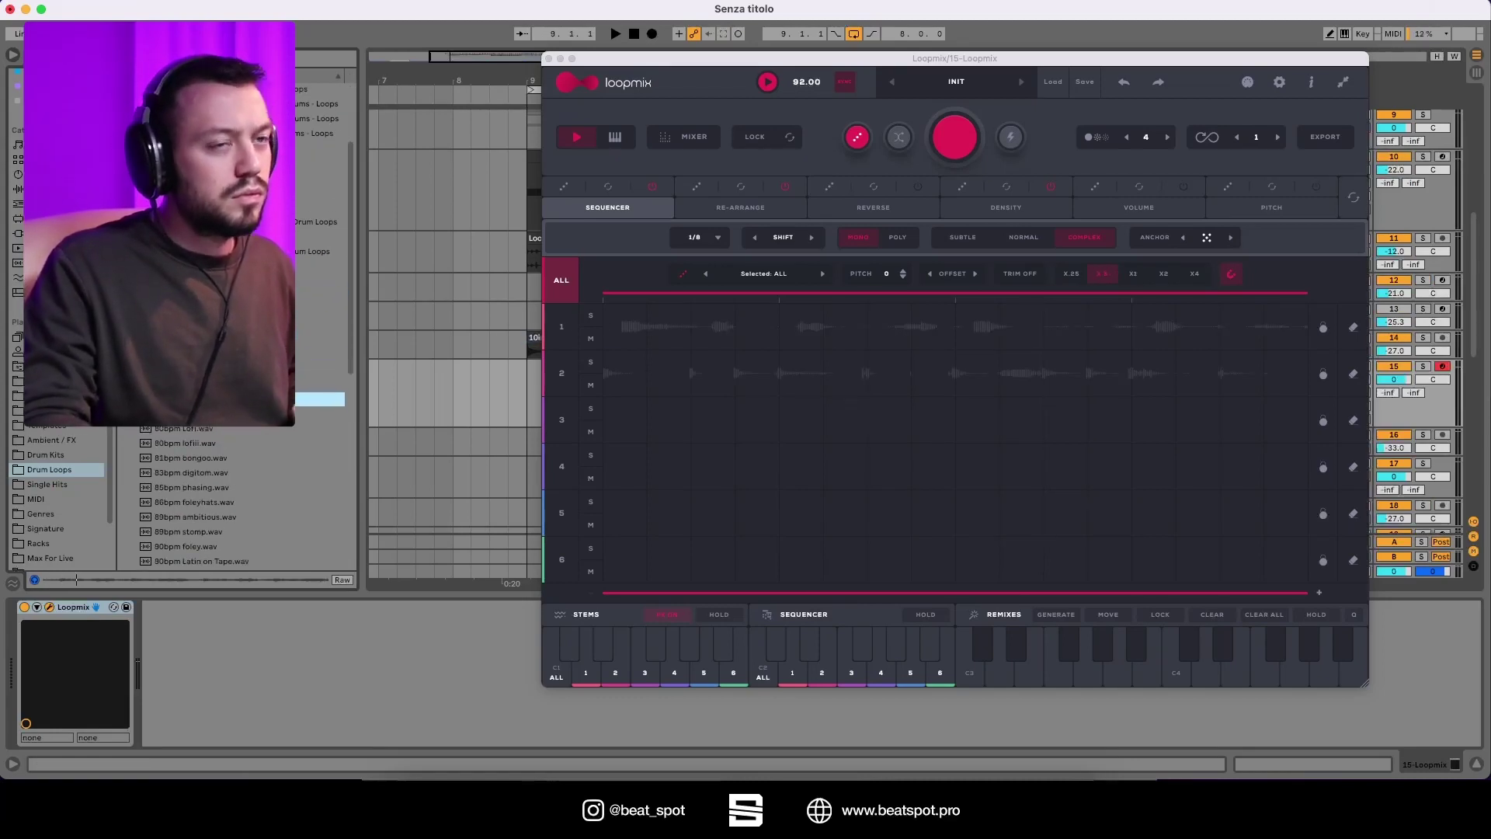
pyautogui.press('Down')
pyautogui.press('Down')
pyautogui.press('Down')
pyautogui.press('Down')
pyautogui.press('Down')
pyautogui.press('Down')
pyautogui.press('Down')
pyautogui.press('Down')
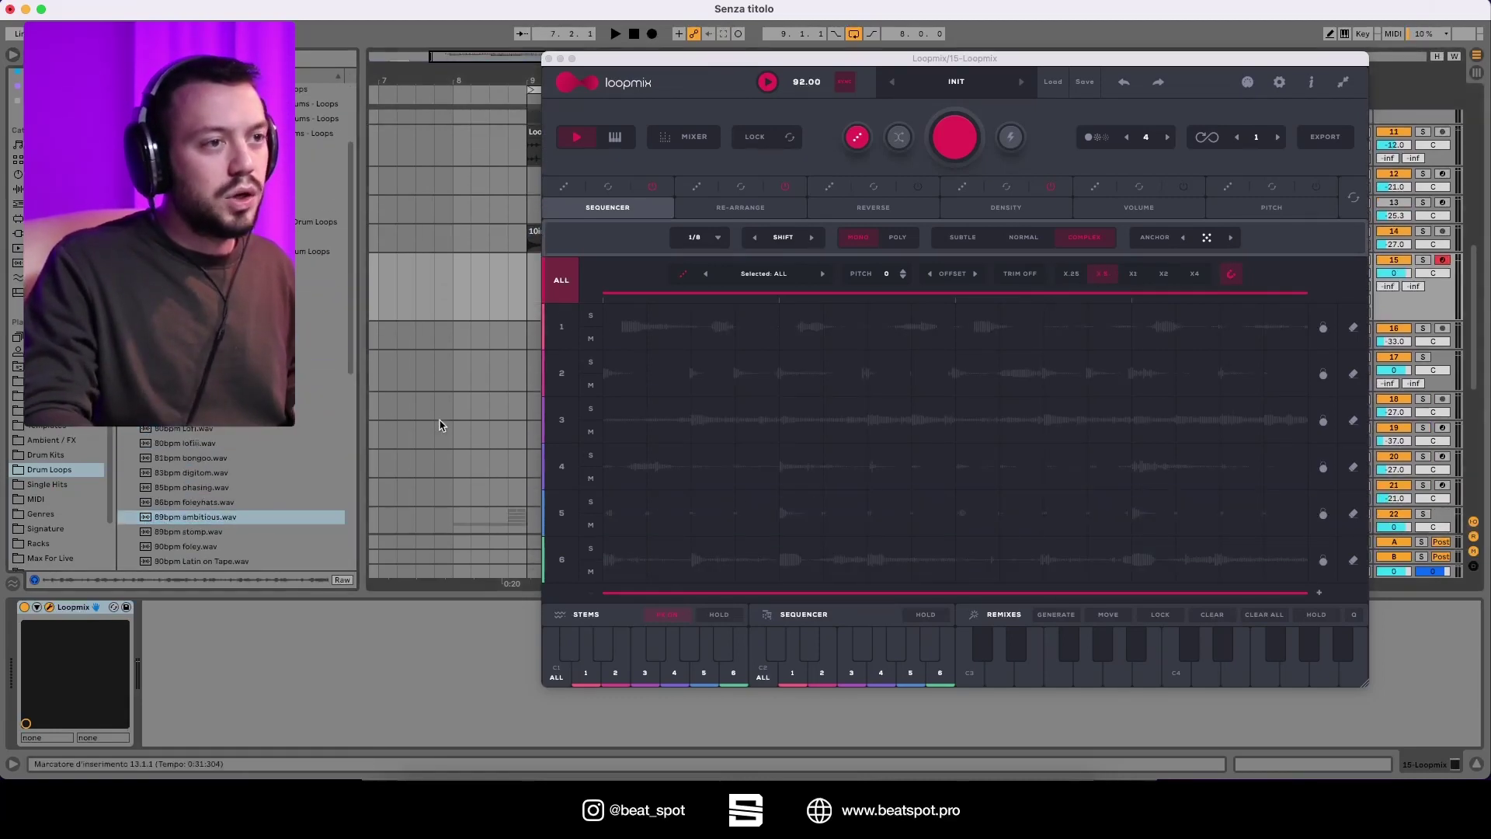
pyautogui.scroll(3, 440, 443)
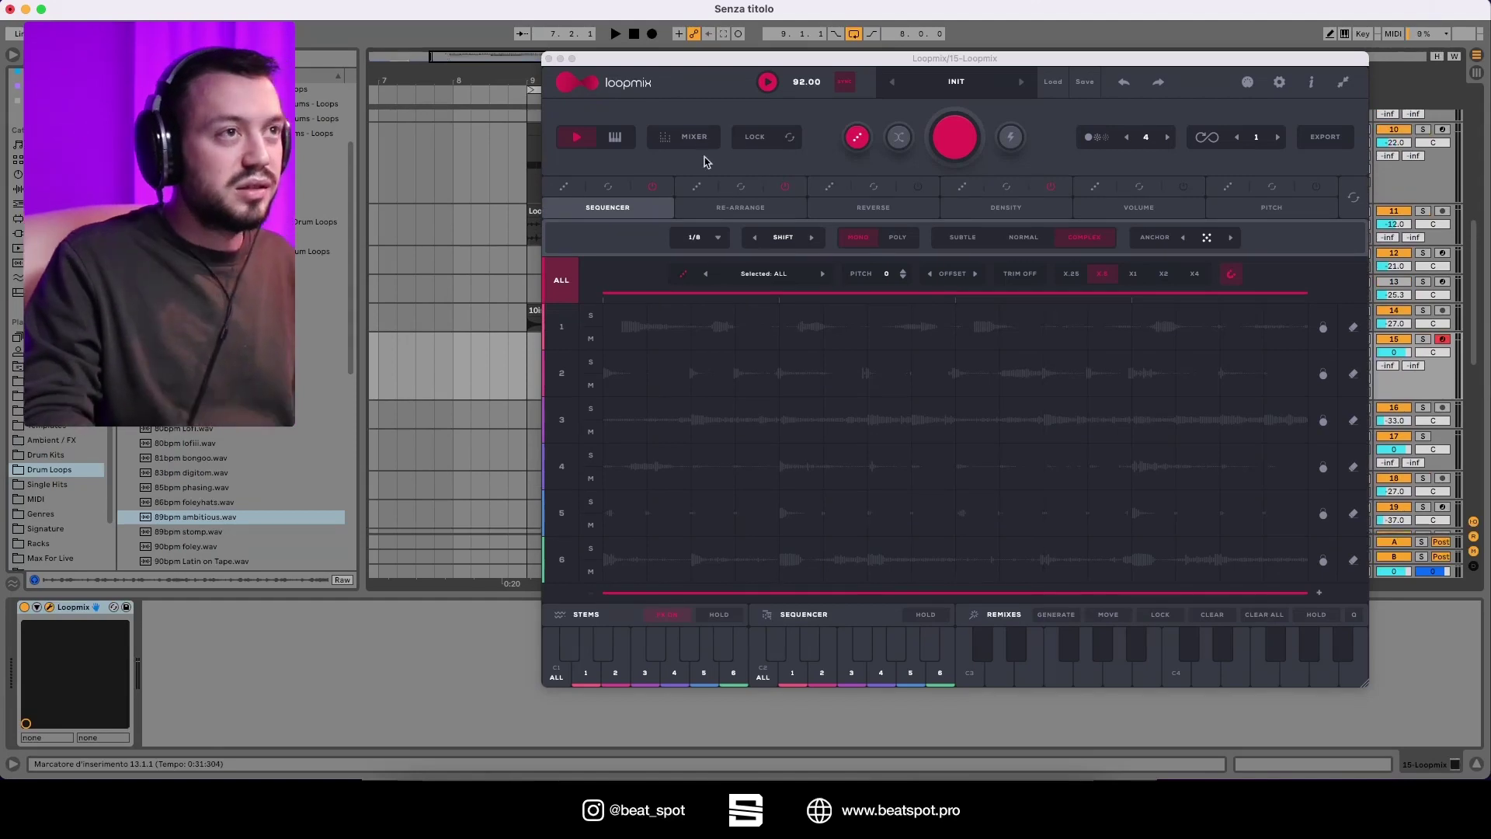
# Play the Loopmix pattern and export it as a new clip at bar 9.
pyautogui.moveTo(699, 59); pyautogui.dragTo(235, 32)
pyautogui.moveTo(438, 37); pyautogui.dragTo(802, 75)
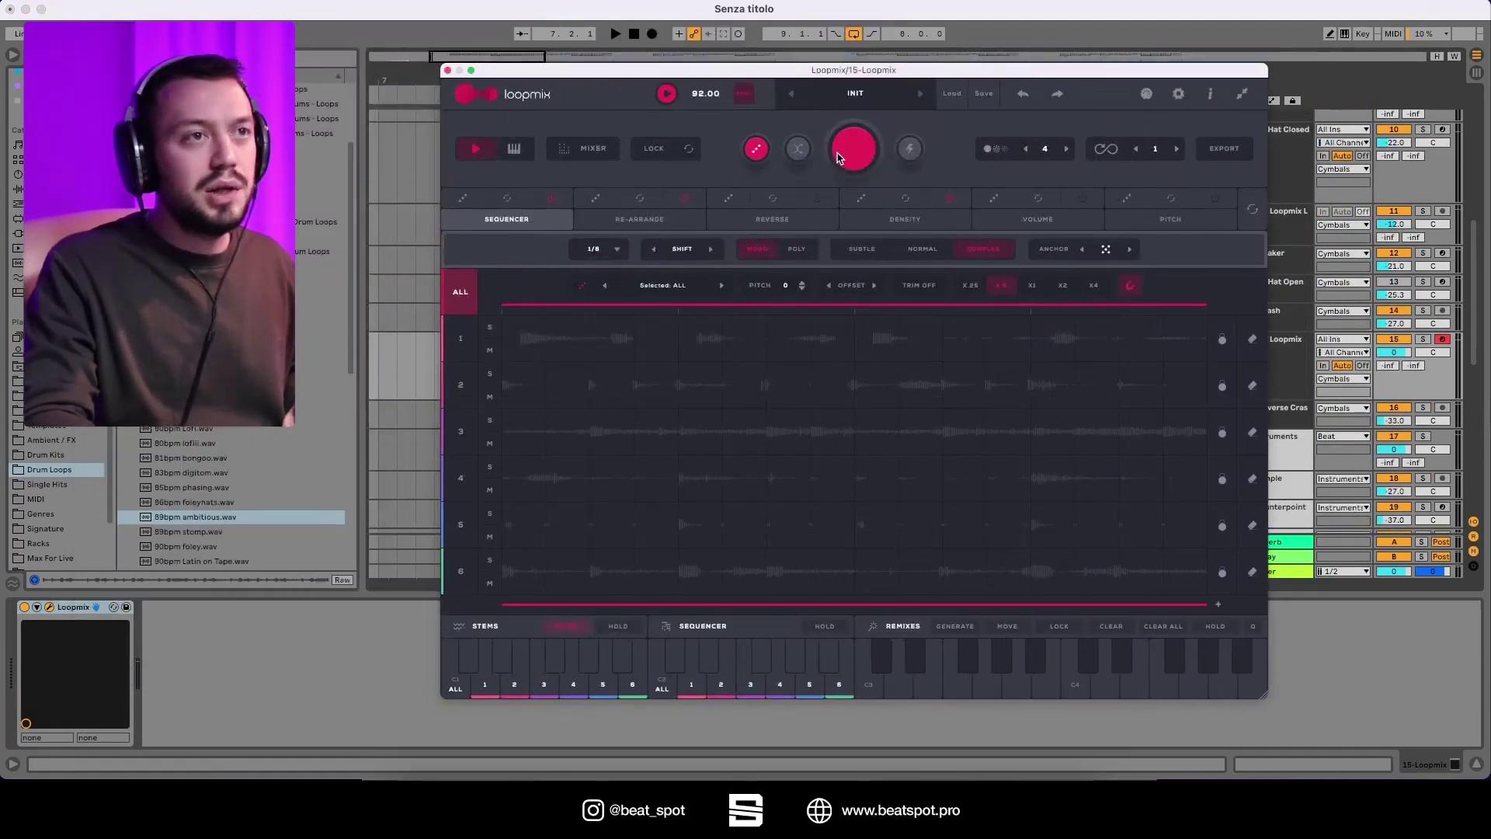
pyautogui.press('space')
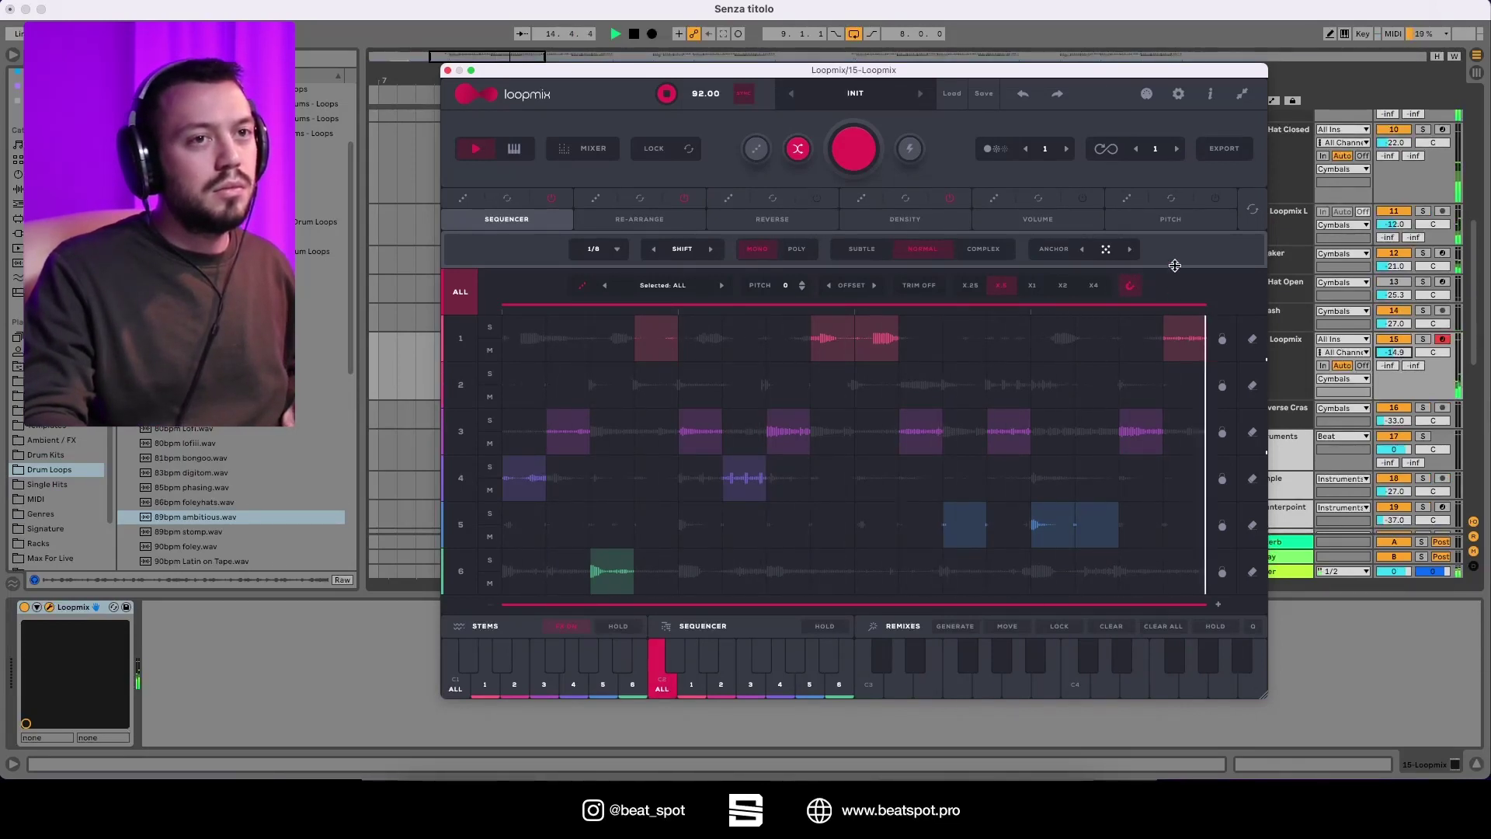
pyautogui.moveTo(880, 483); pyautogui.dragTo(532, 435)
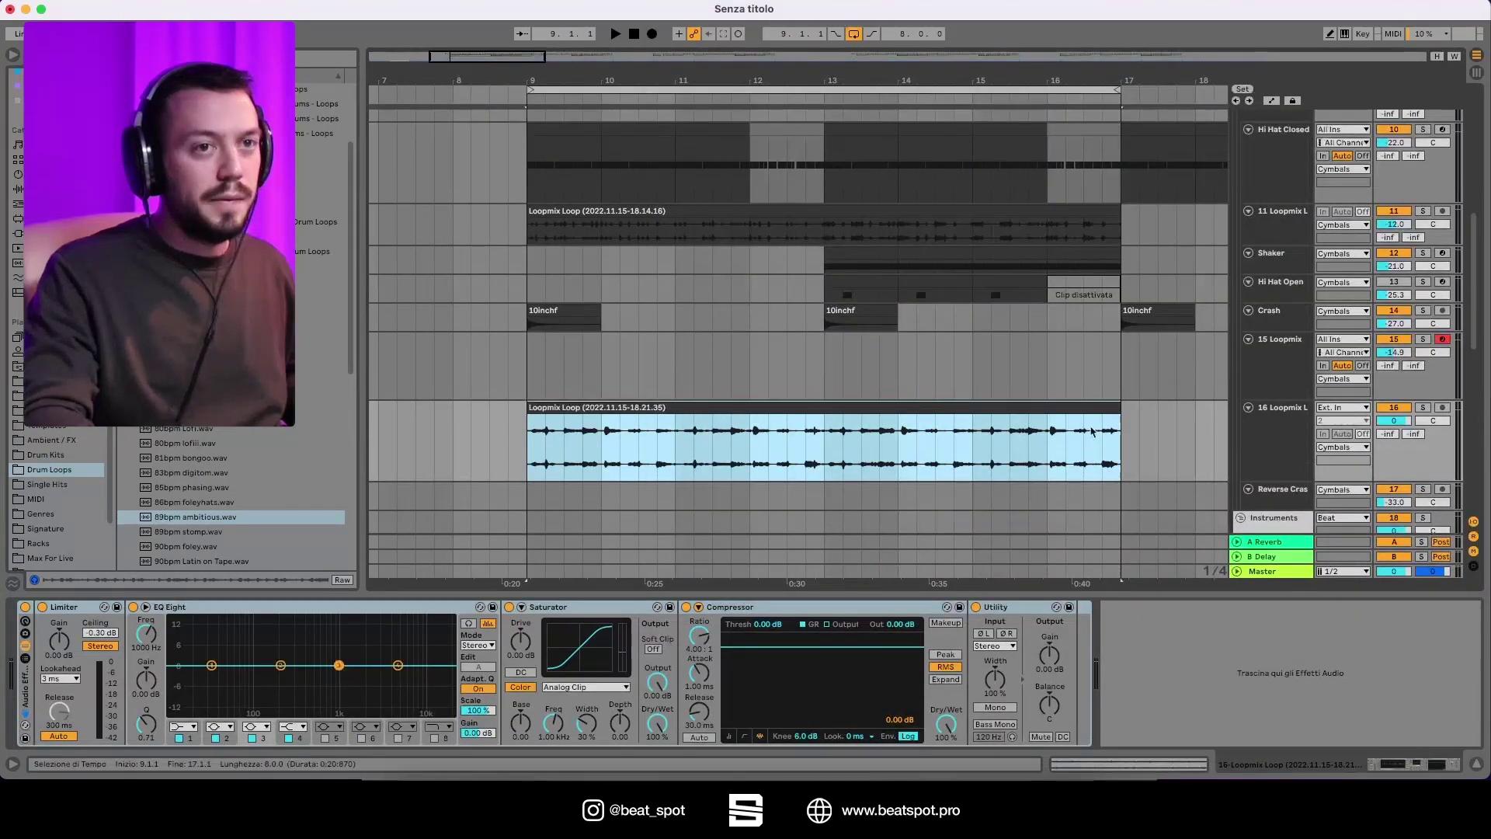
# Play from bar 9 and lower track 16's volume fader to -18 dB.
pyautogui.click(1270, 442)
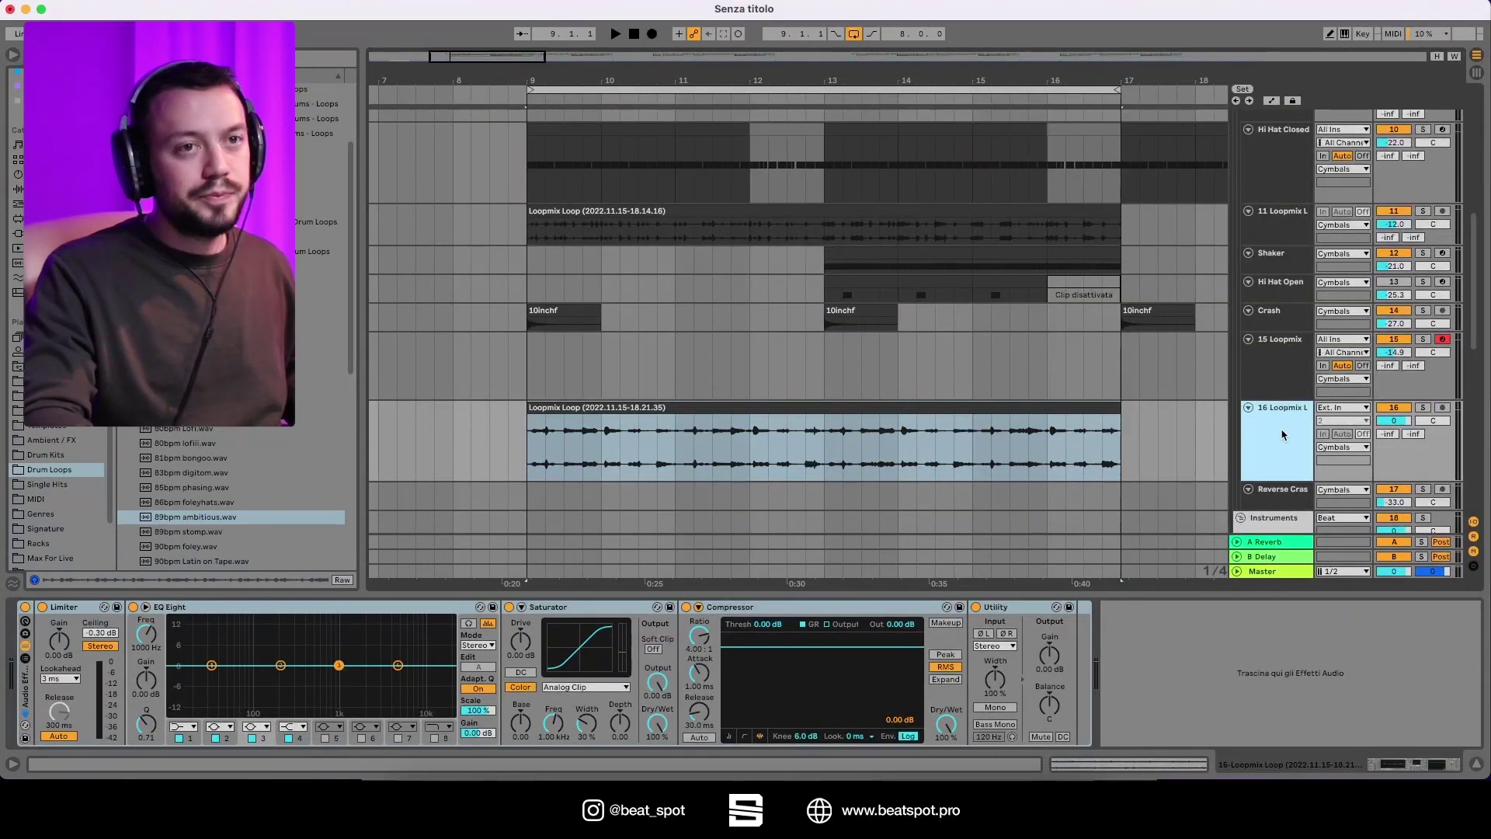
pyautogui.press('space')
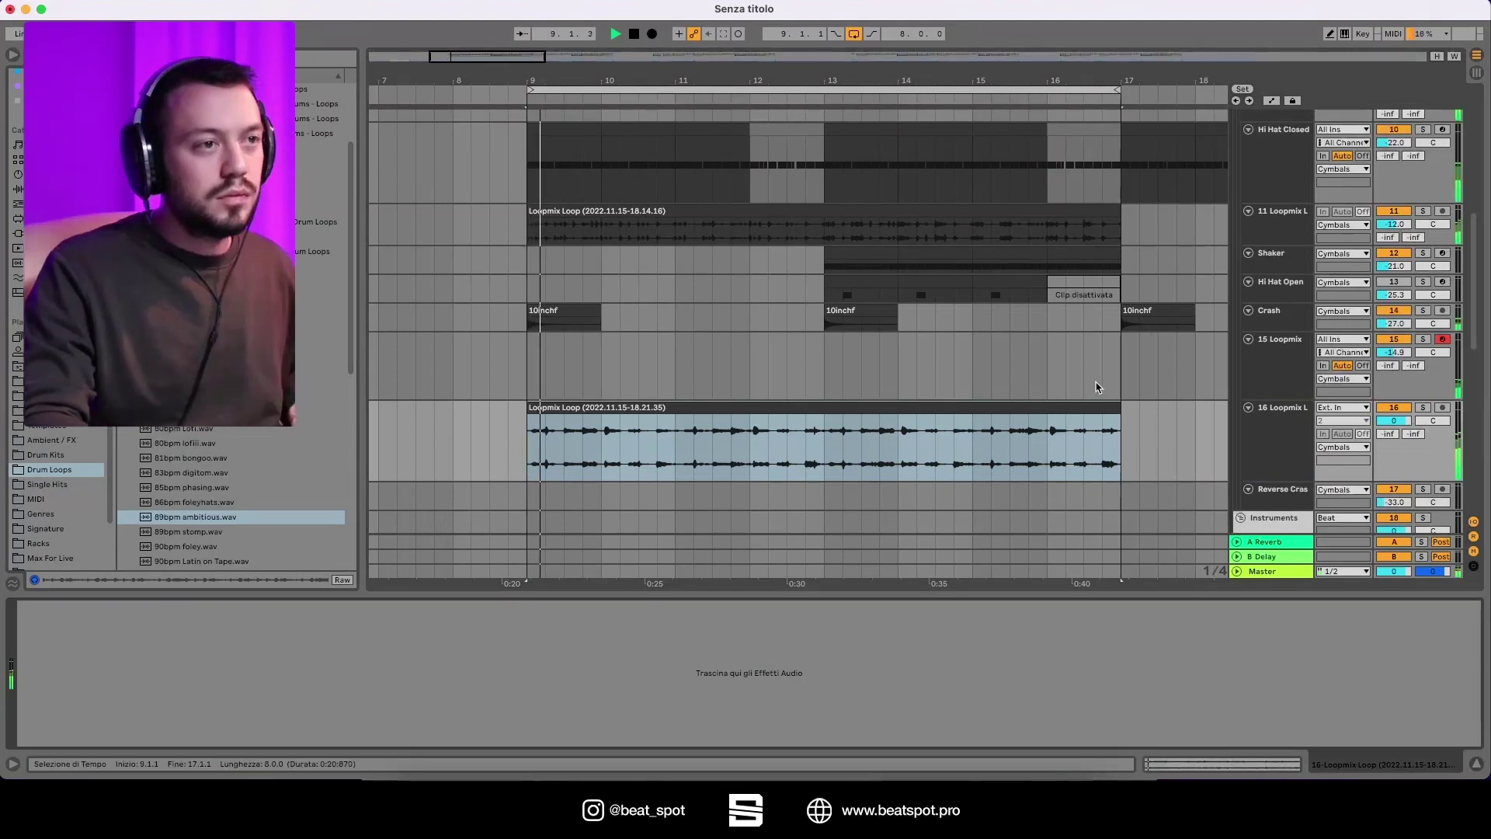
pyautogui.moveTo(1395, 420); pyautogui.dragTo(1395, 458)
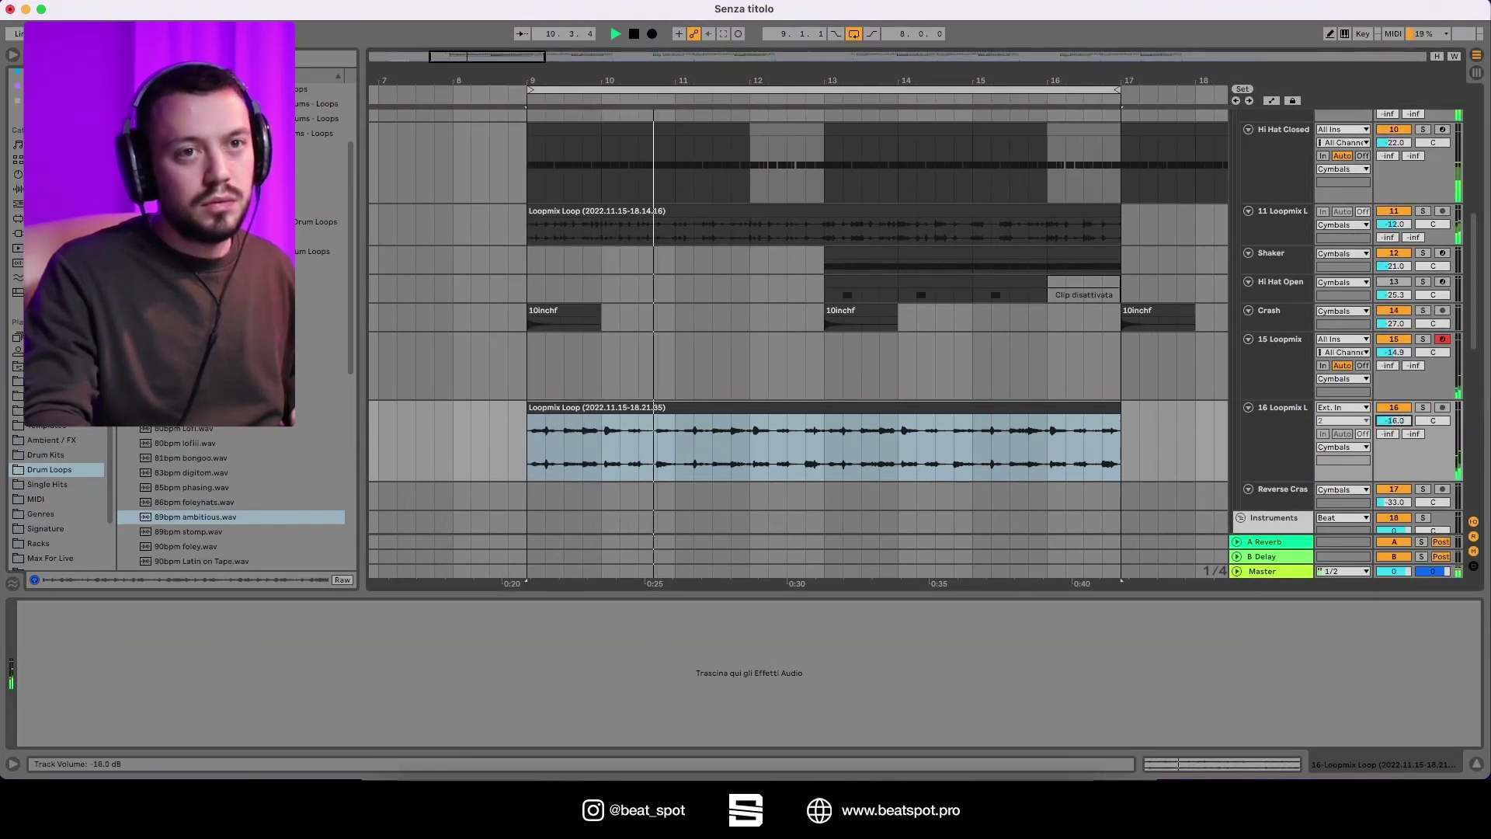
pyautogui.moveTo(1395, 450); pyautogui.dragTo(1395, 462)
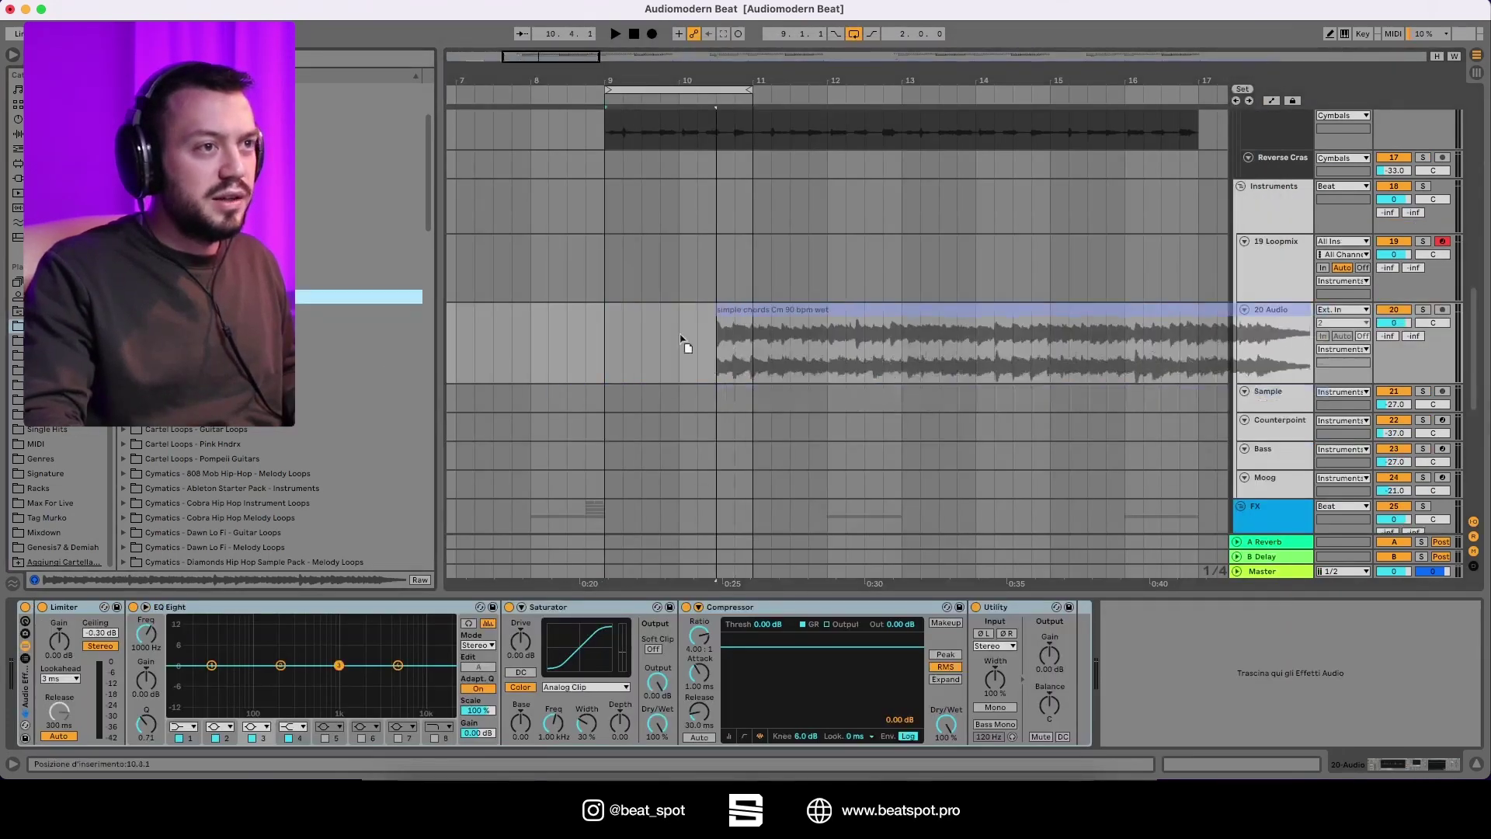
# Place the simple chords Cm 90 bpm wet loop on audio track 20 starting at bar 9.
pyautogui.moveTo(672, 343); pyautogui.dragTo(607, 345)
# Solo the chords track and audition it from bar 9, zoomed in around that bar.
pyautogui.click(608, 337)
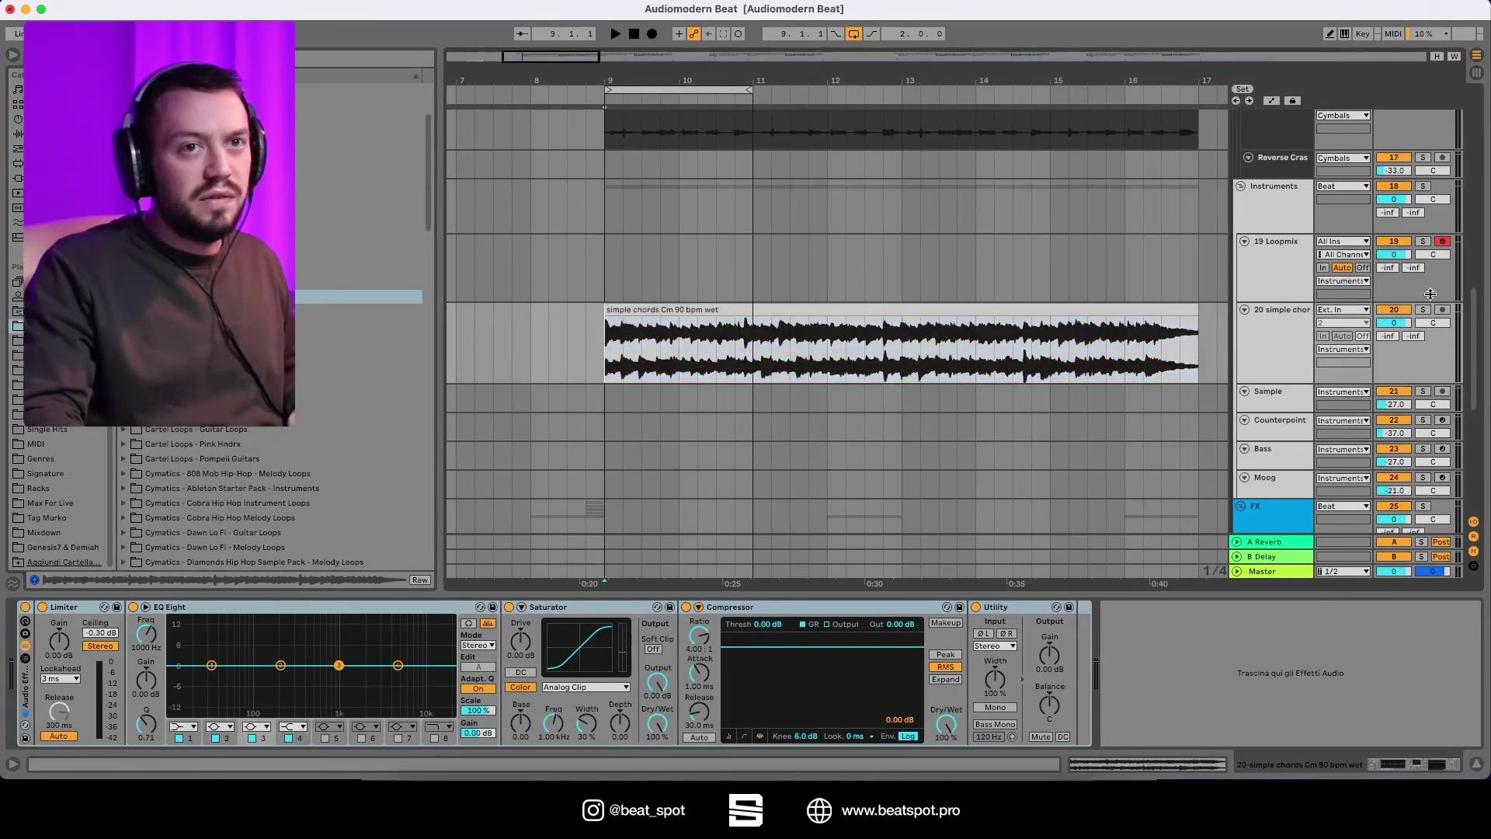
pyautogui.click(1426, 311)
pyautogui.press('space')
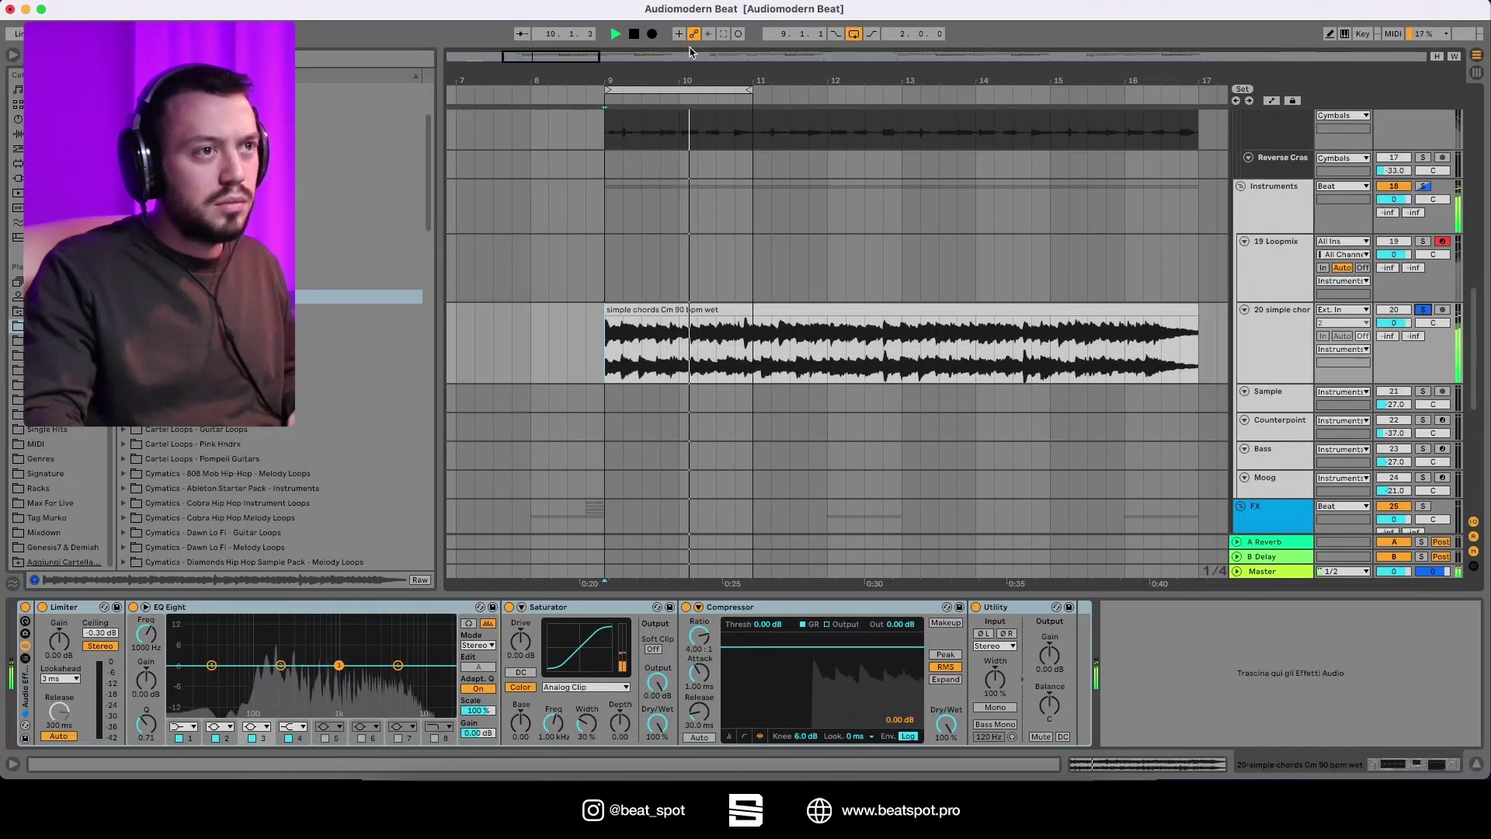
pyautogui.moveTo(688, 75); pyautogui.dragTo(793, 195)
pyautogui.press('space')
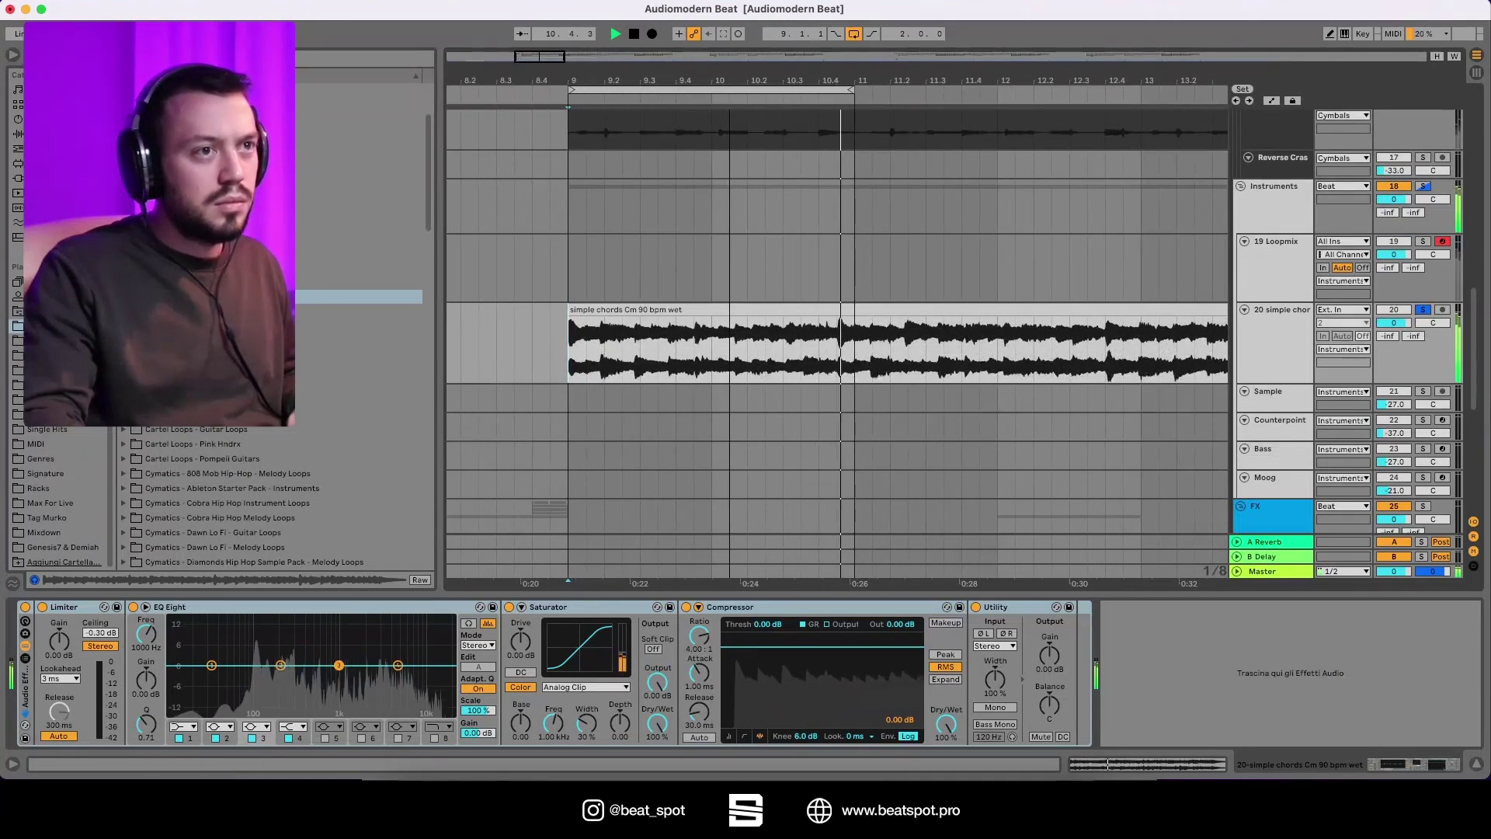
# Warp the chords clip to about 89.81 BPM with a warp marker, then play it back.
pyautogui.click(837, 342)
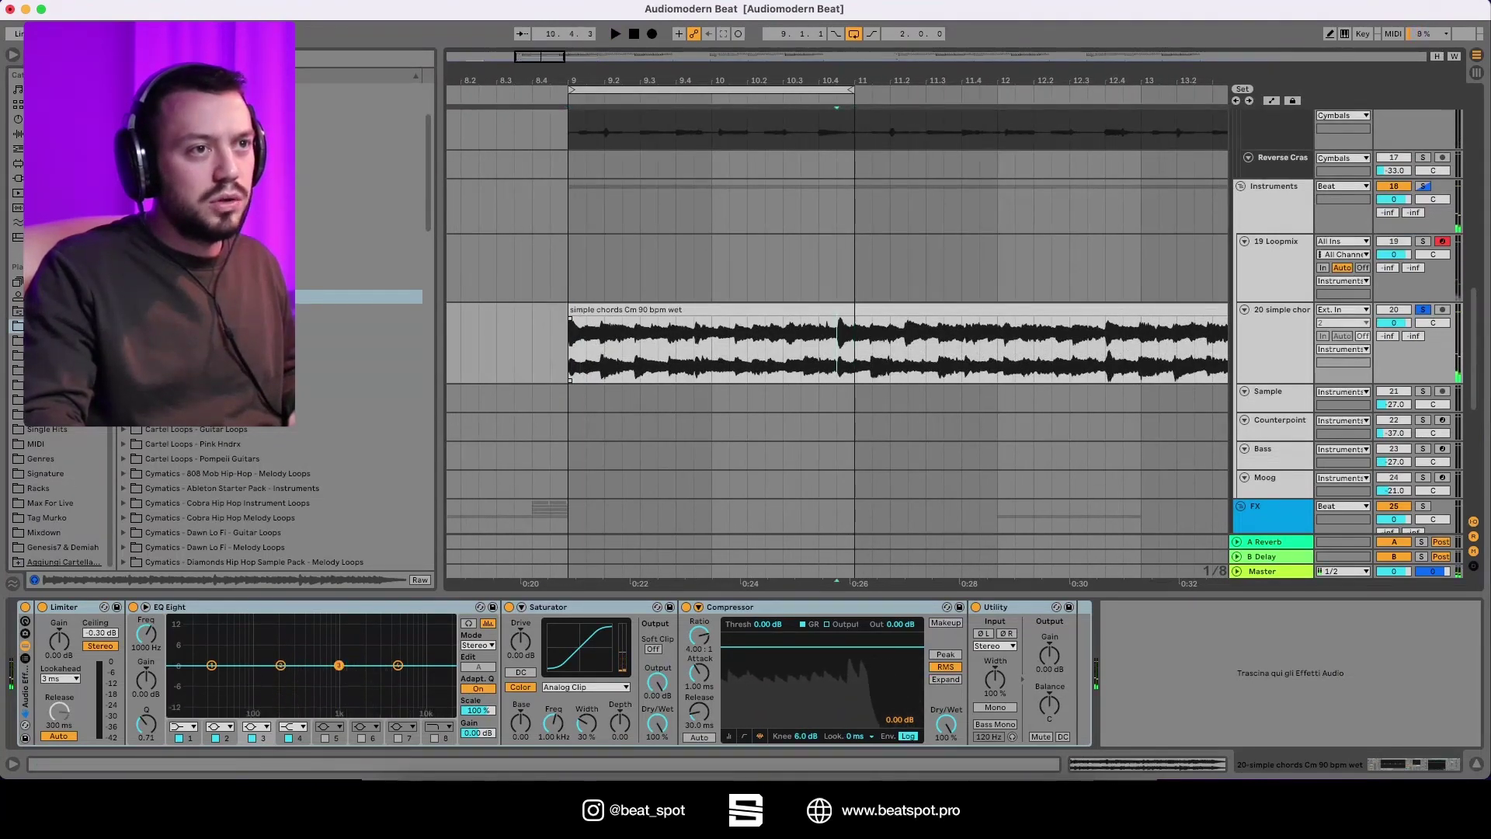
pyautogui.click(1175, 772)
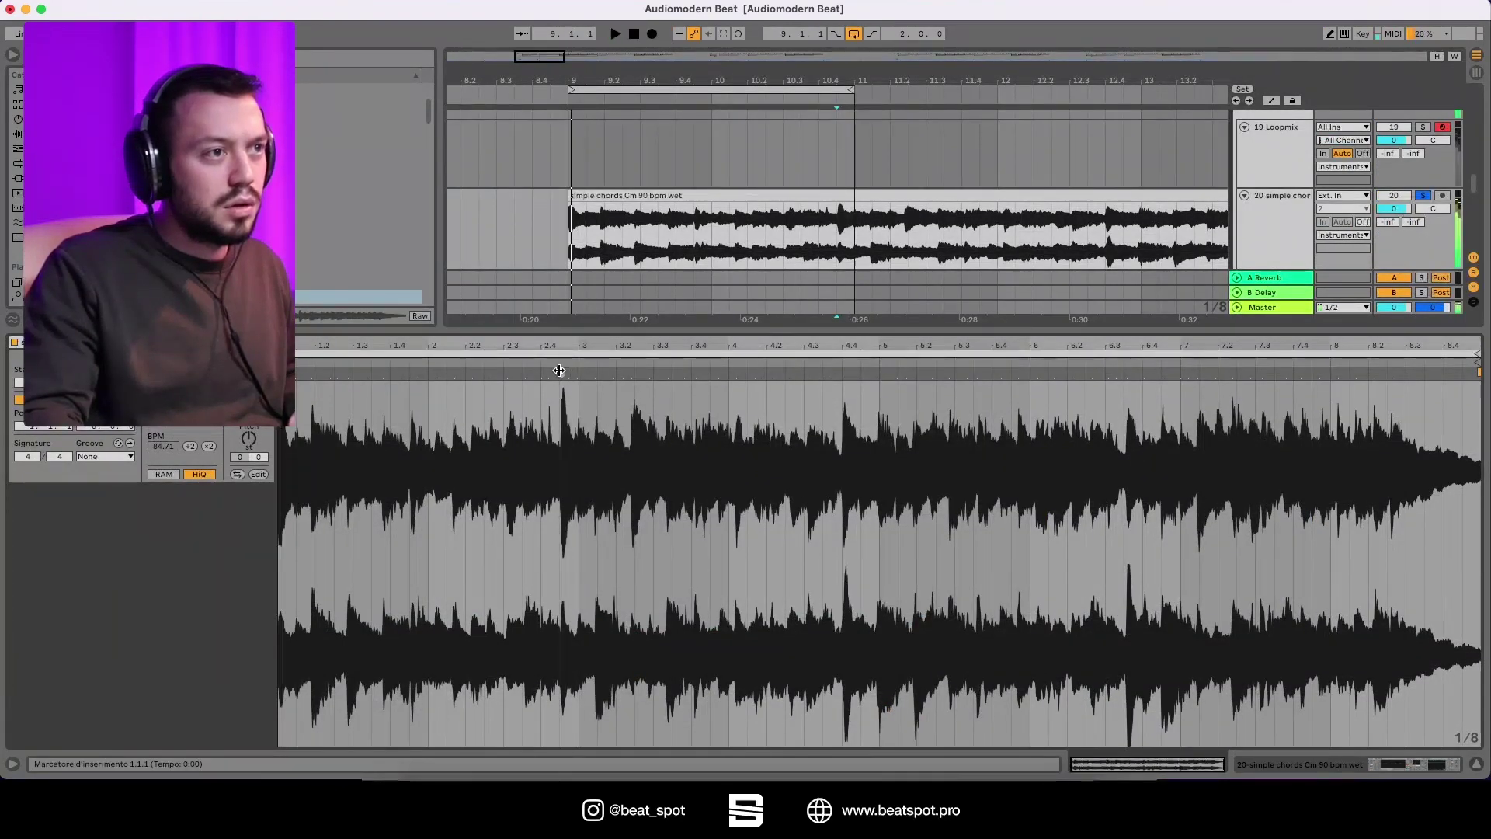
pyautogui.doubleClick(578, 371)
pyautogui.moveTo(586, 371); pyautogui.dragTo(578, 371)
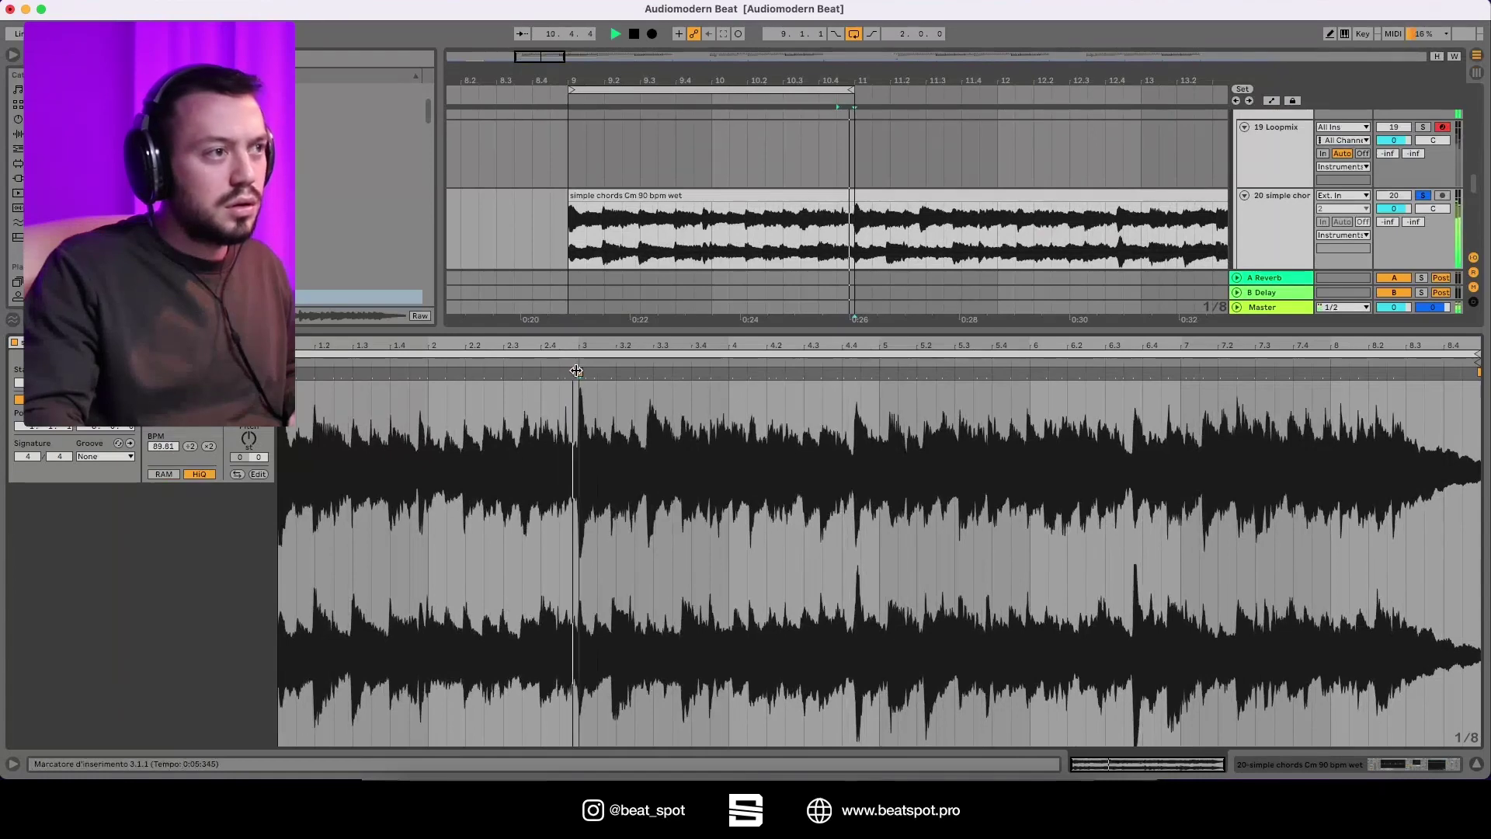
pyautogui.click(696, 195)
pyautogui.press('space')
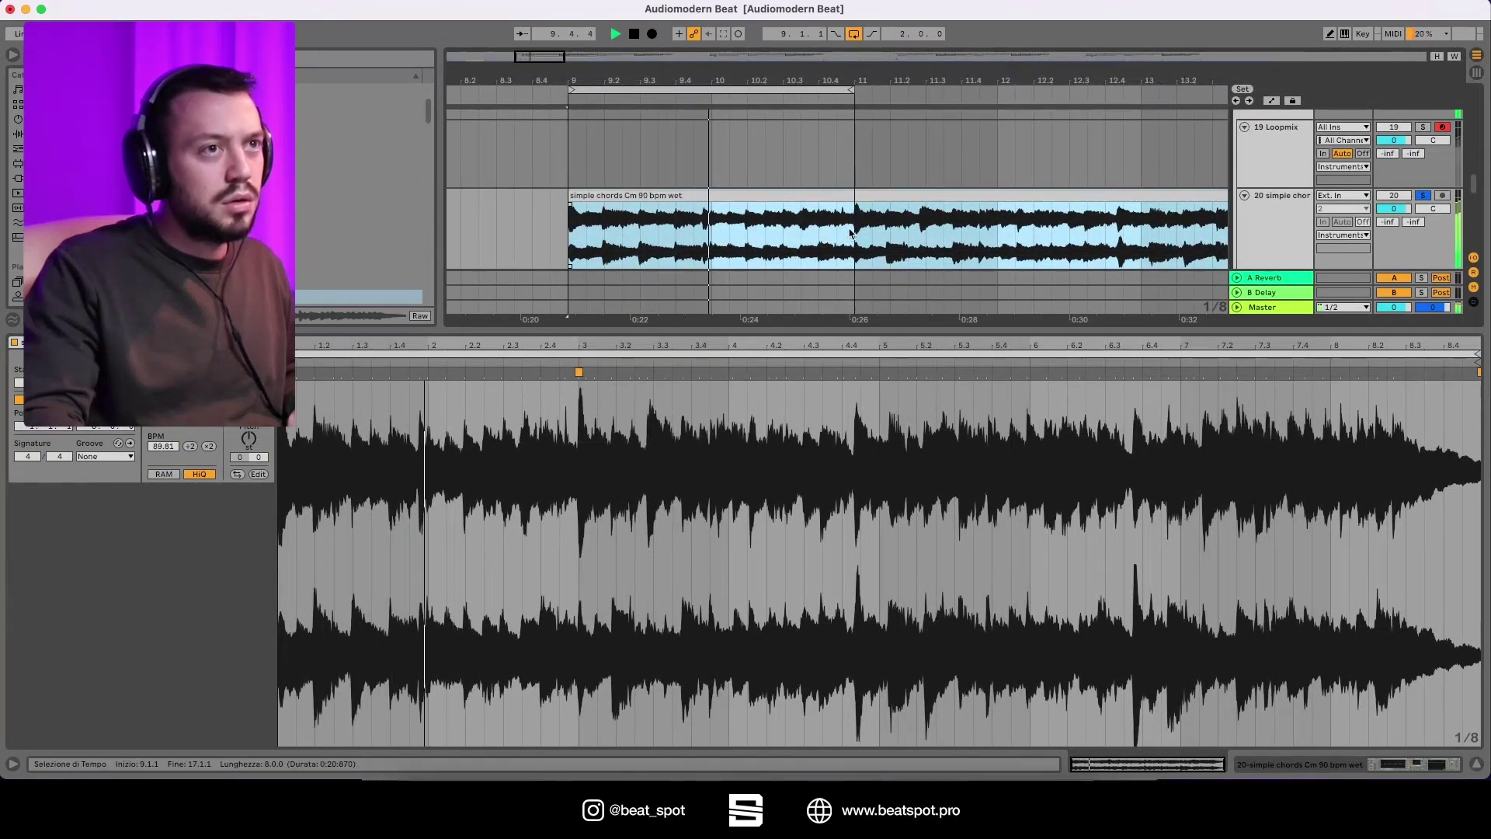
# Split the chords clip at bar 11 and delete the portion after it.
pyautogui.moveTo(854, 220); pyautogui.dragTo(569, 222)
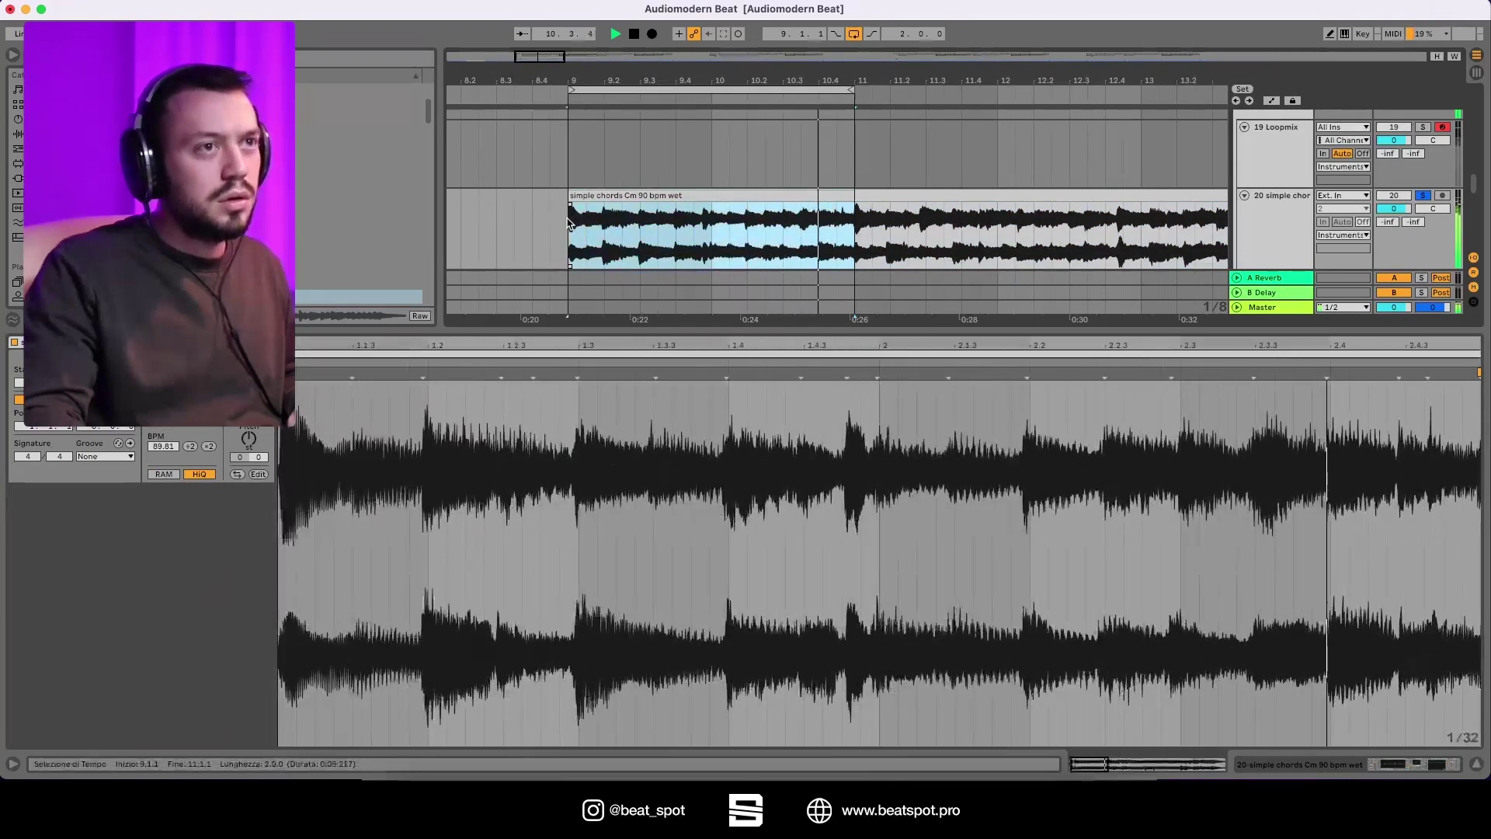
pyautogui.press('space')
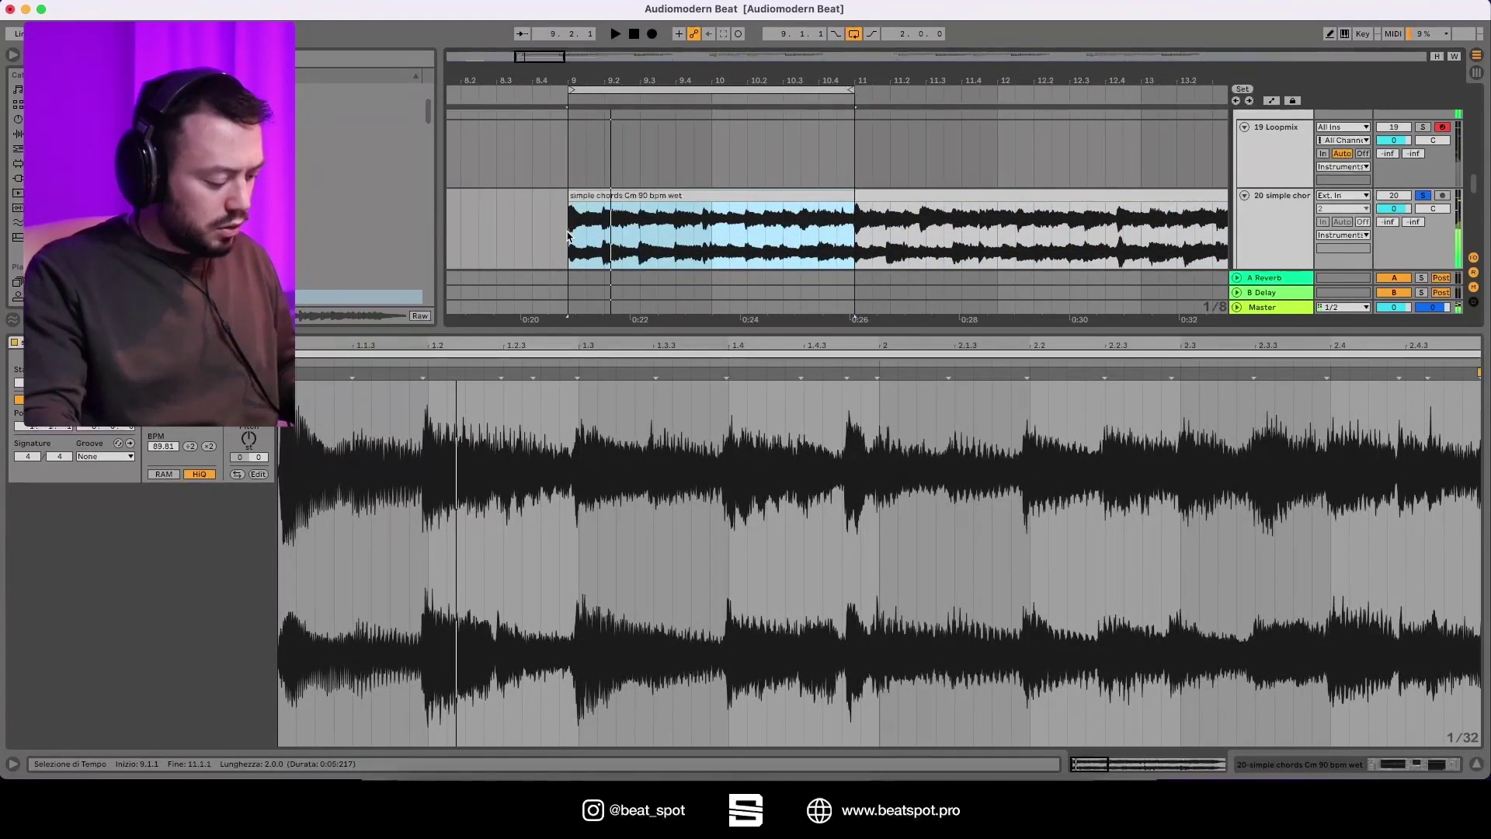
pyautogui.press('super+e')
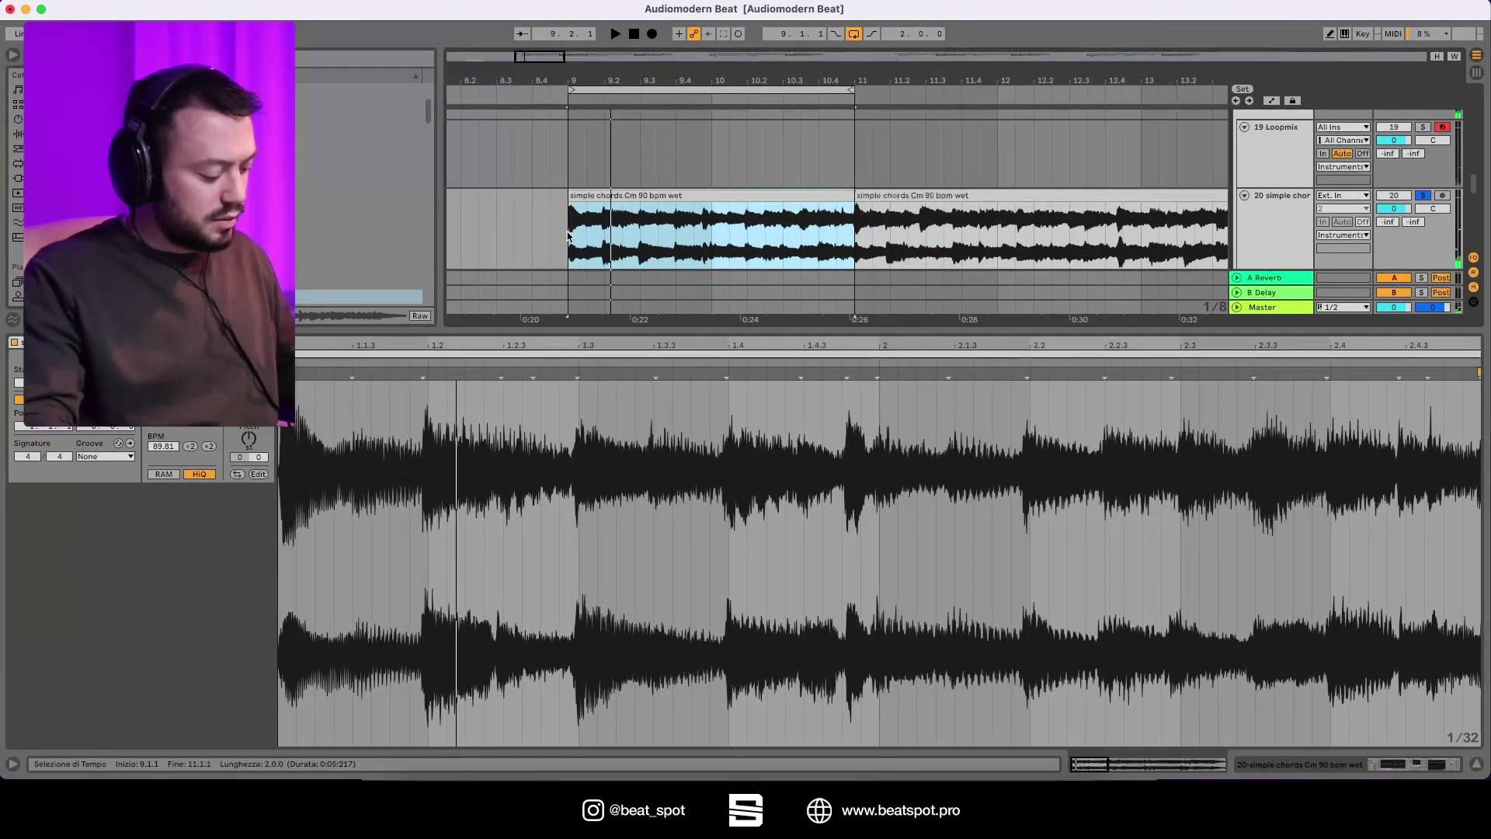
pyautogui.click(1000, 200)
pyautogui.press('Delete')
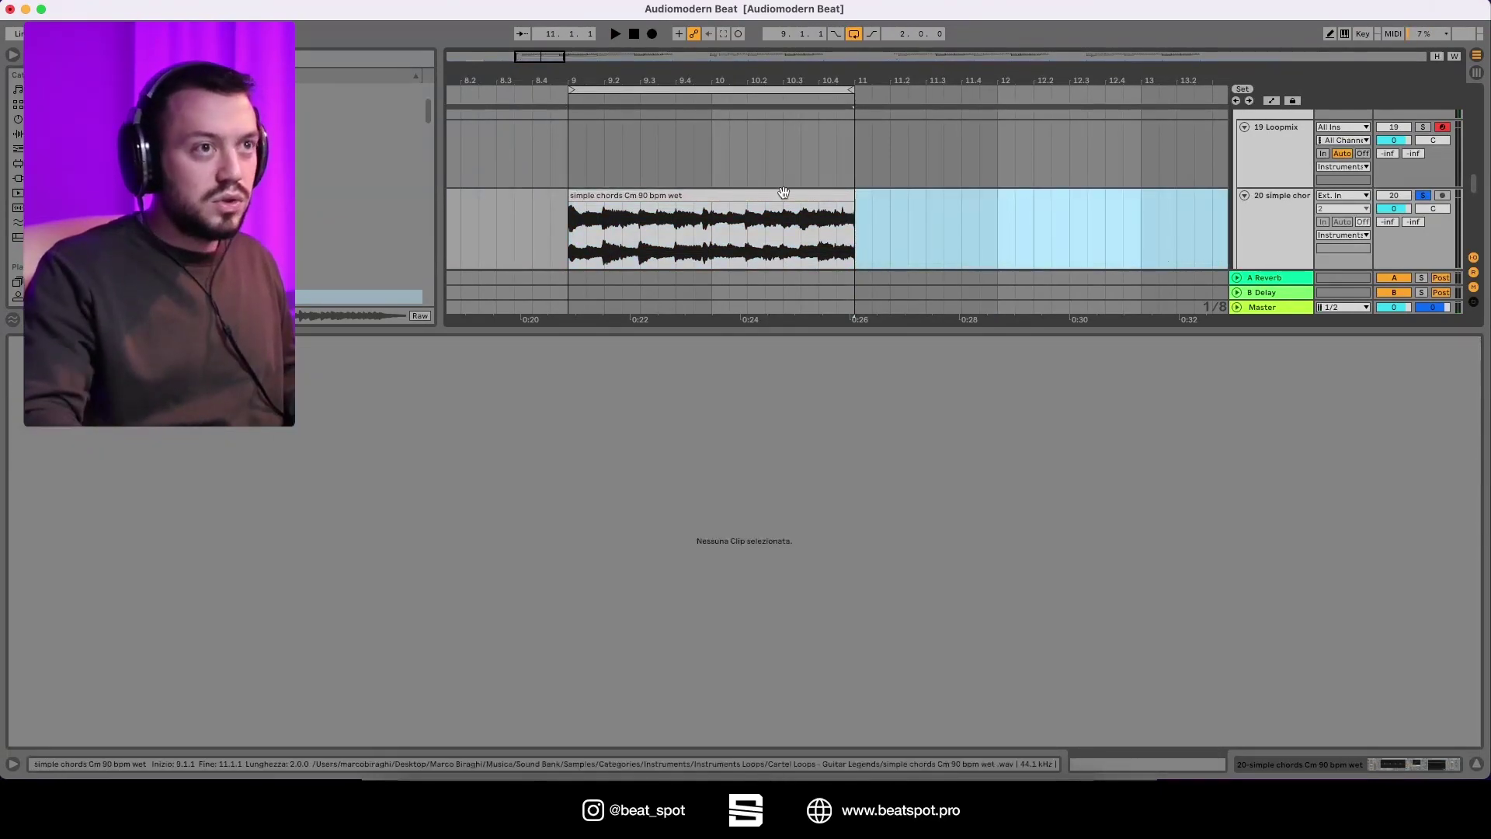
# In Loopmix Re-Arrange, try resetting slice 3 of lane 1, then undo it.
pyautogui.click(784, 195)
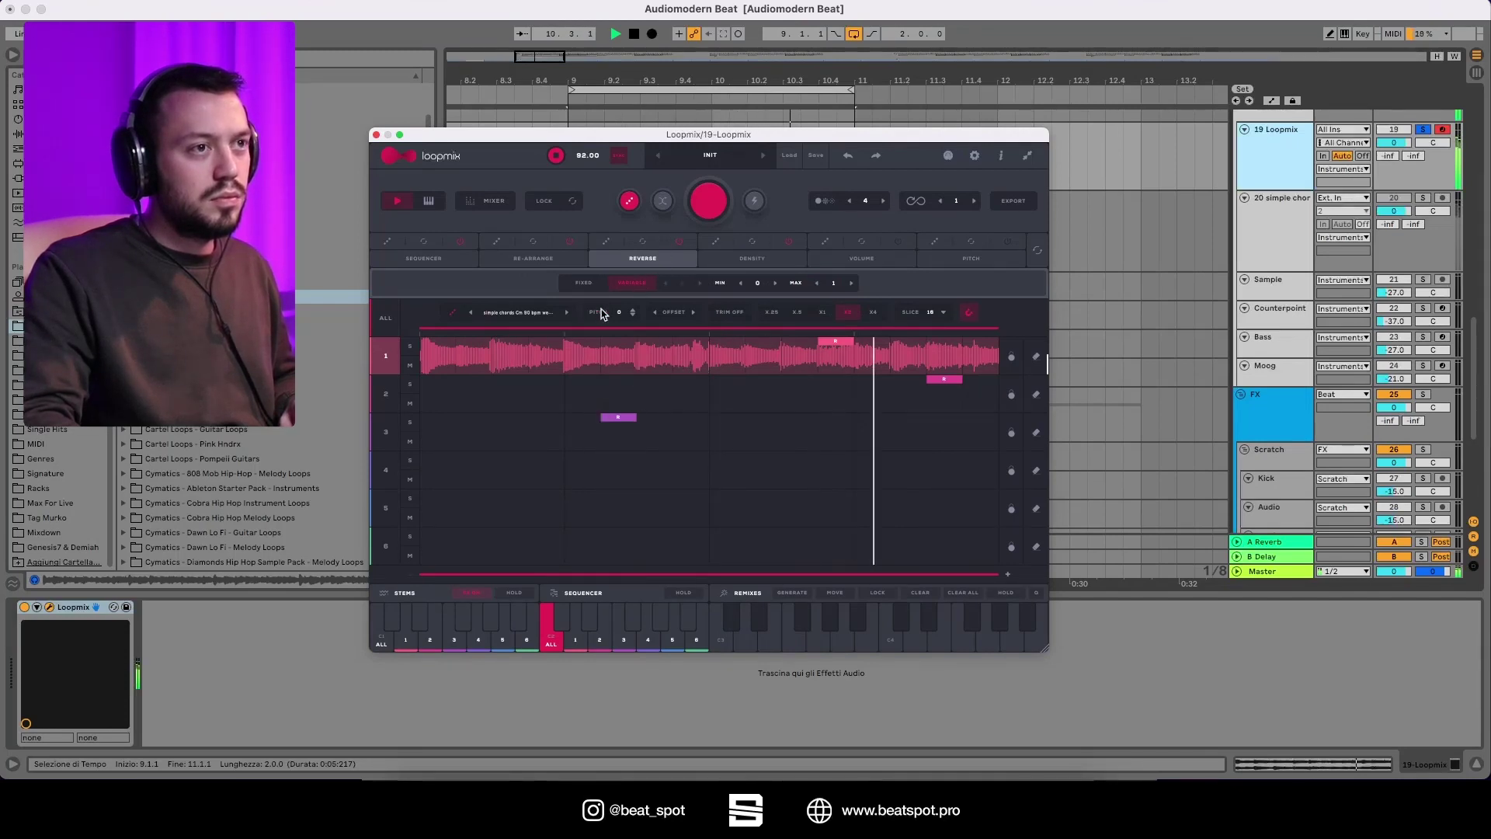
pyautogui.press('space')
pyautogui.click(533, 259)
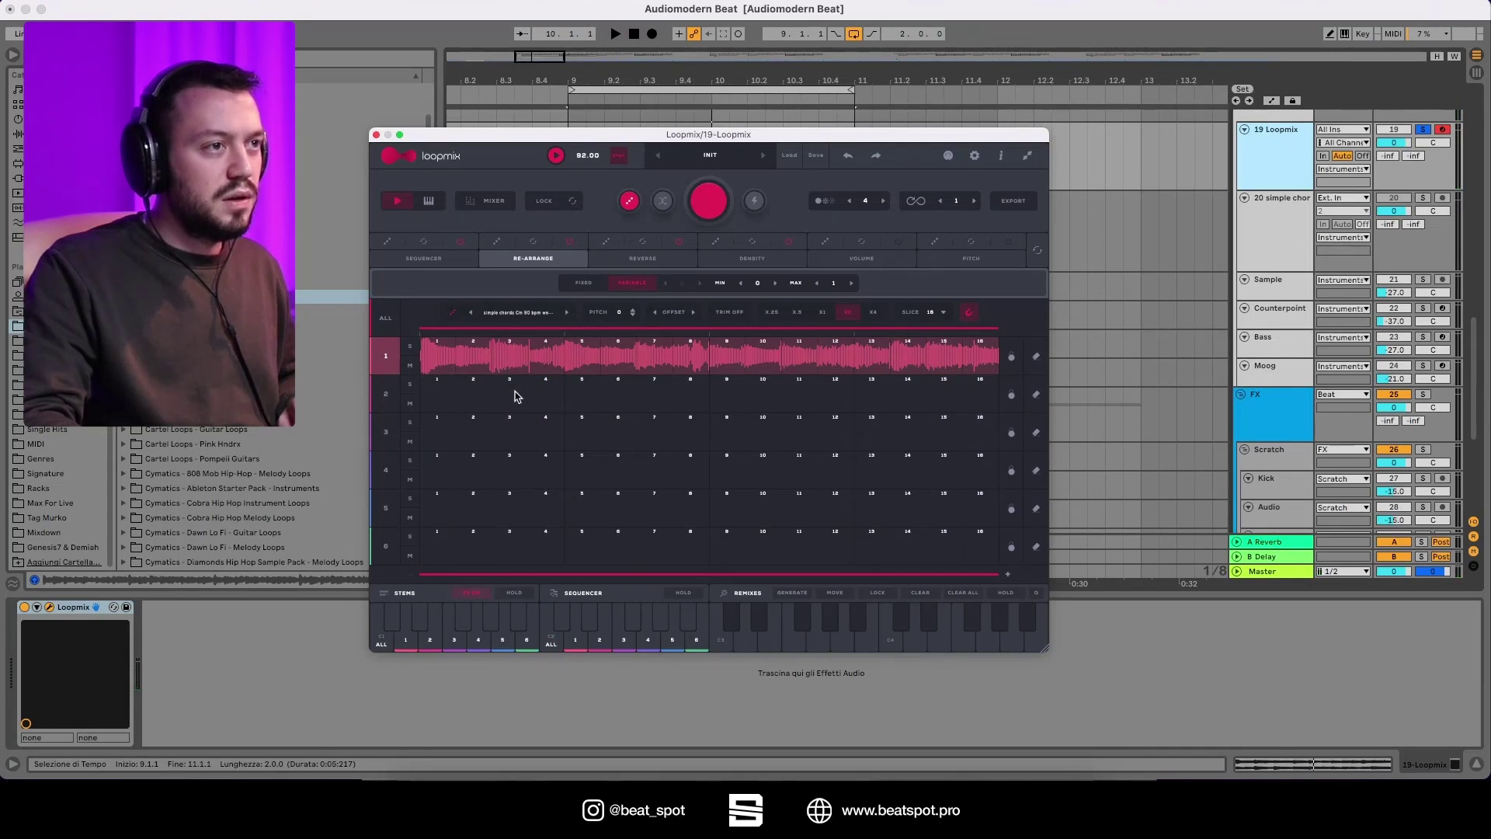
pyautogui.click(515, 360)
pyautogui.press('space')
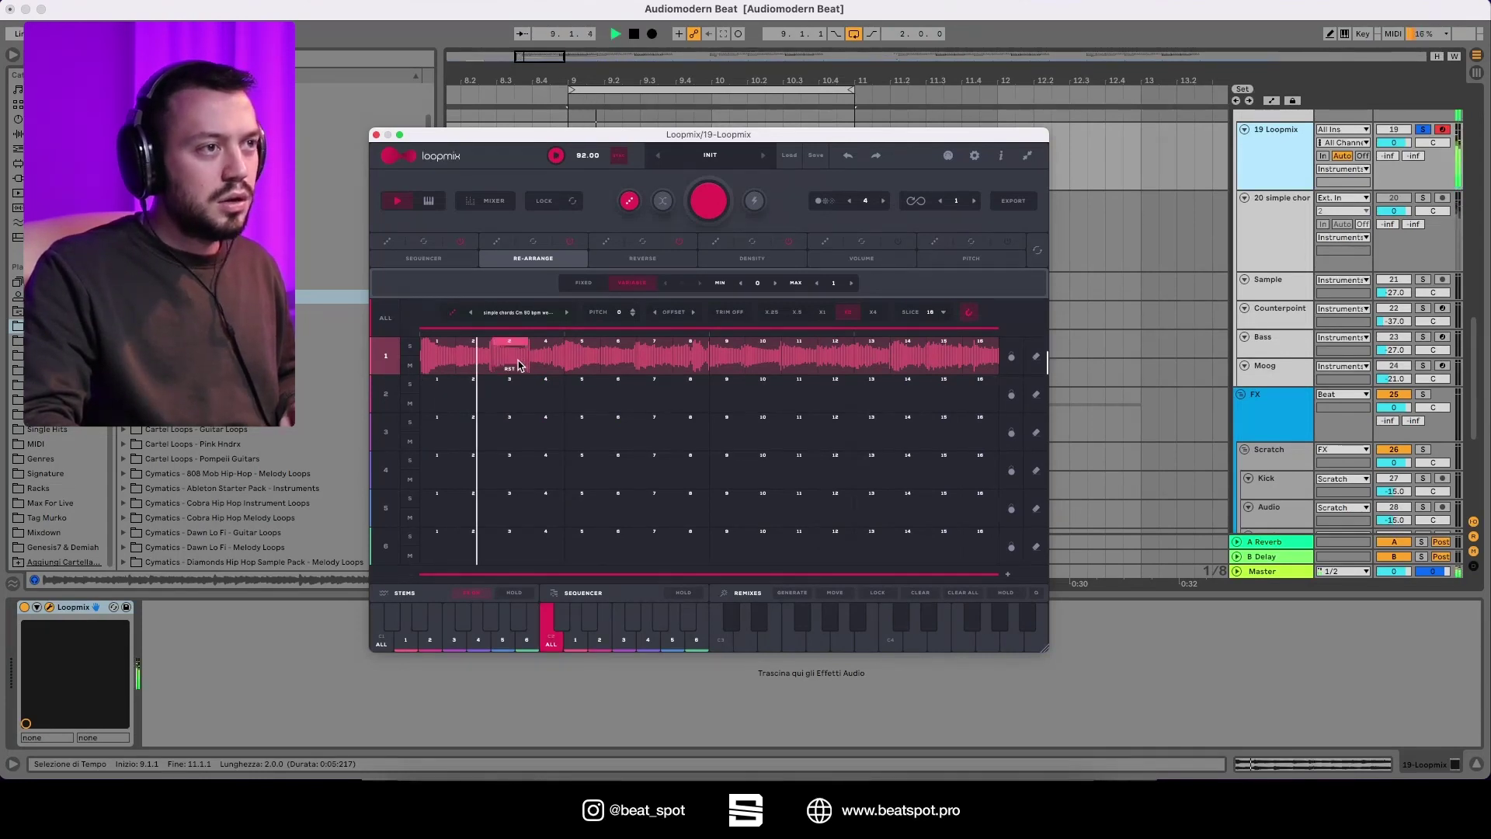
pyautogui.click(849, 155)
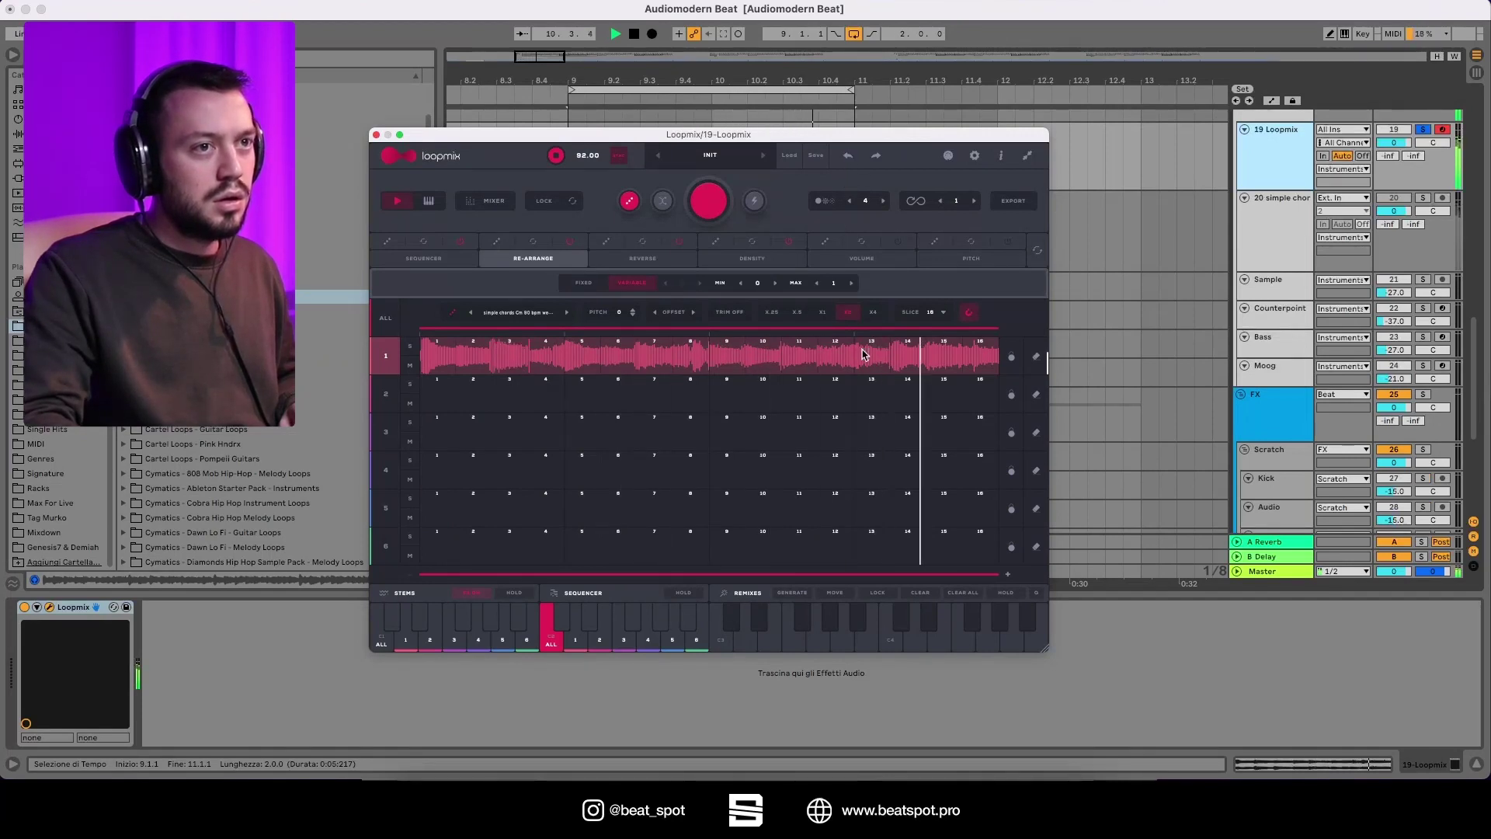
# Randomize the pitches of lane 1's slices in the Loopmix Pitch tab.
pyautogui.click(946, 260)
pyautogui.press('space')
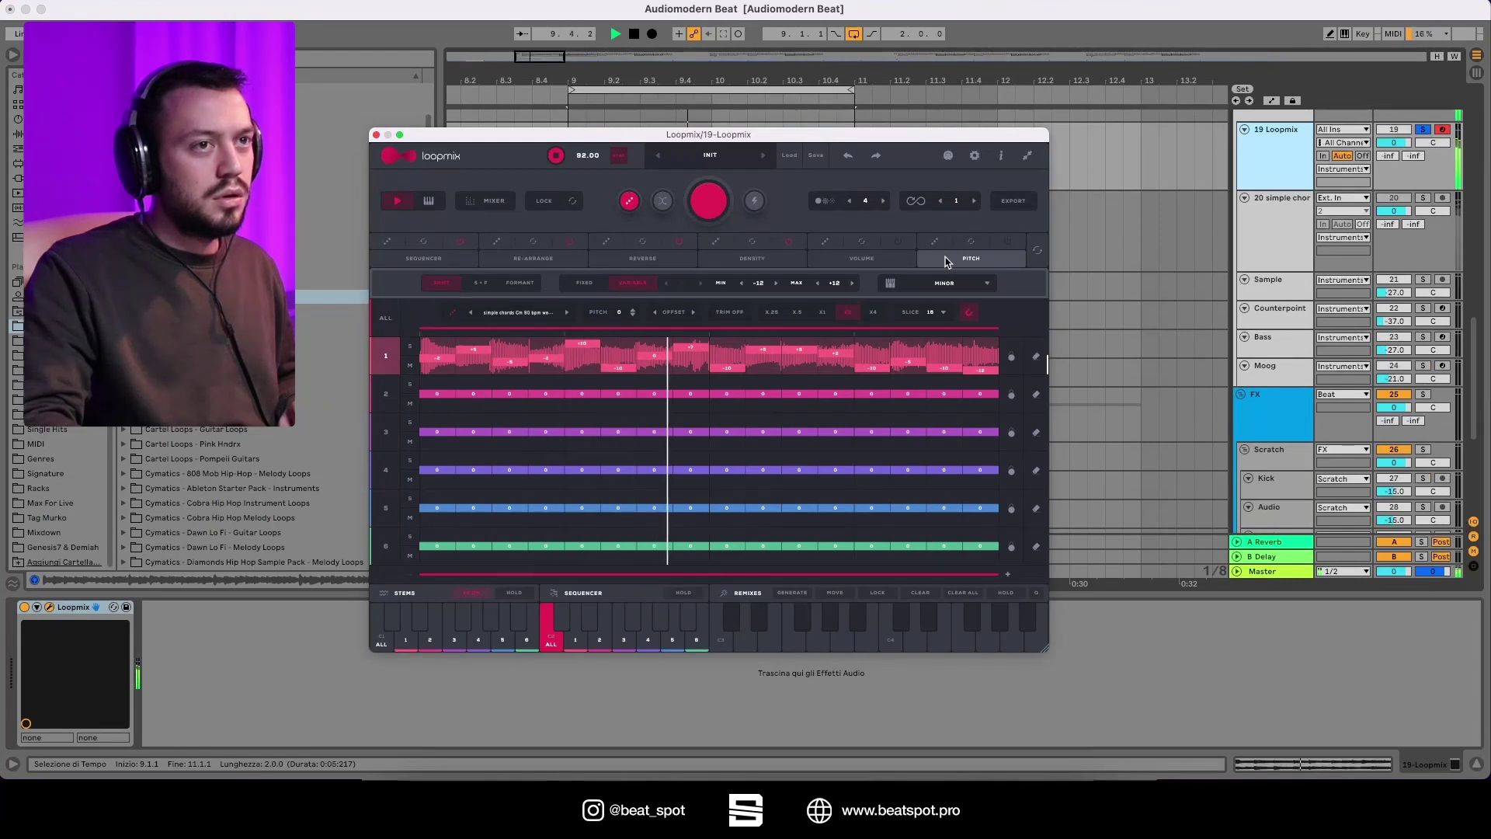
pyautogui.click(936, 244)
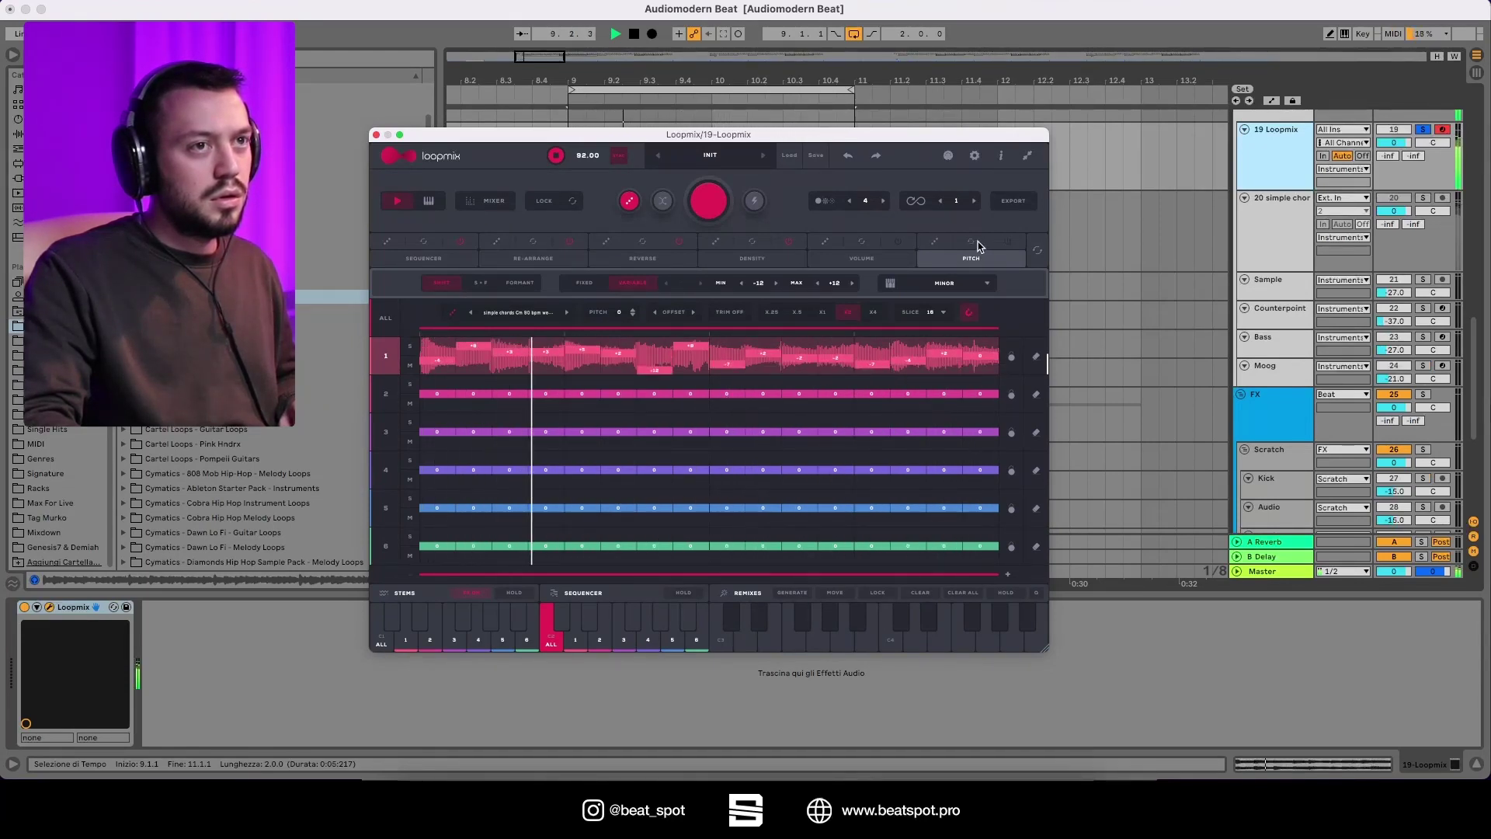
# Undo the last three sequencer edits in Loopmix.
pyautogui.click(423, 257)
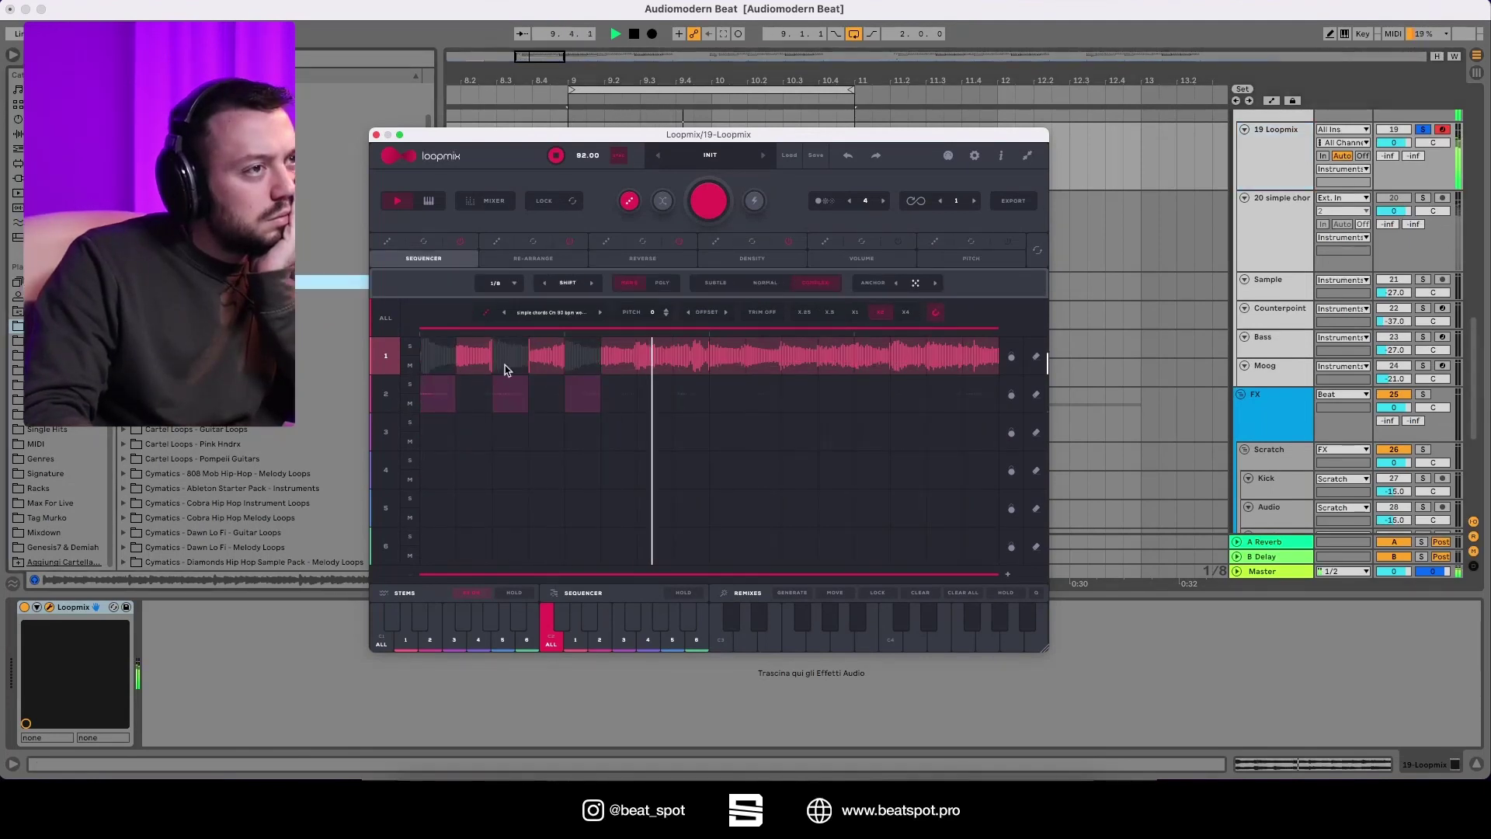
pyautogui.click(847, 156)
pyautogui.click(847, 157)
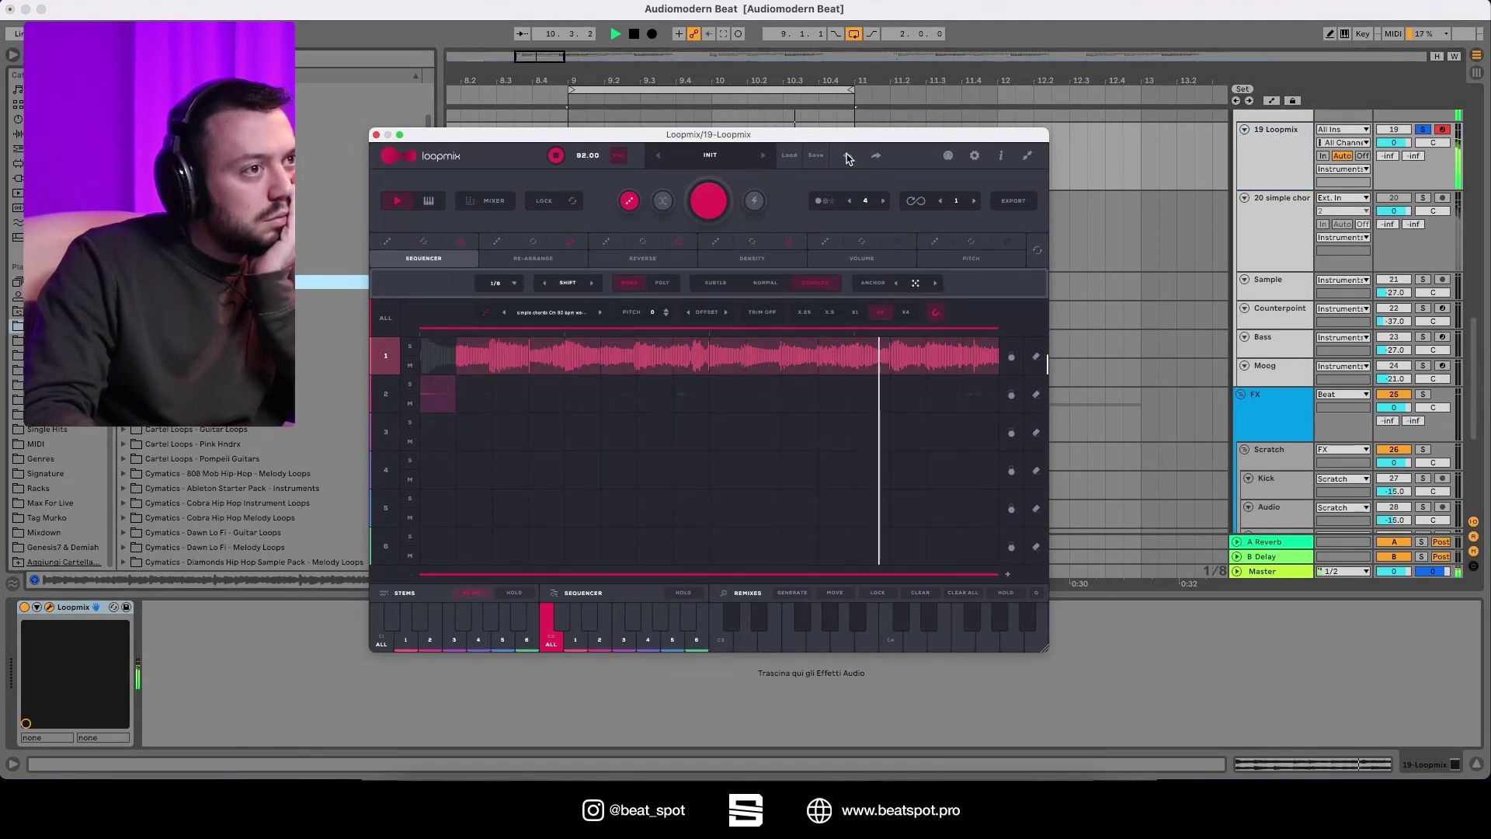
pyautogui.click(848, 156)
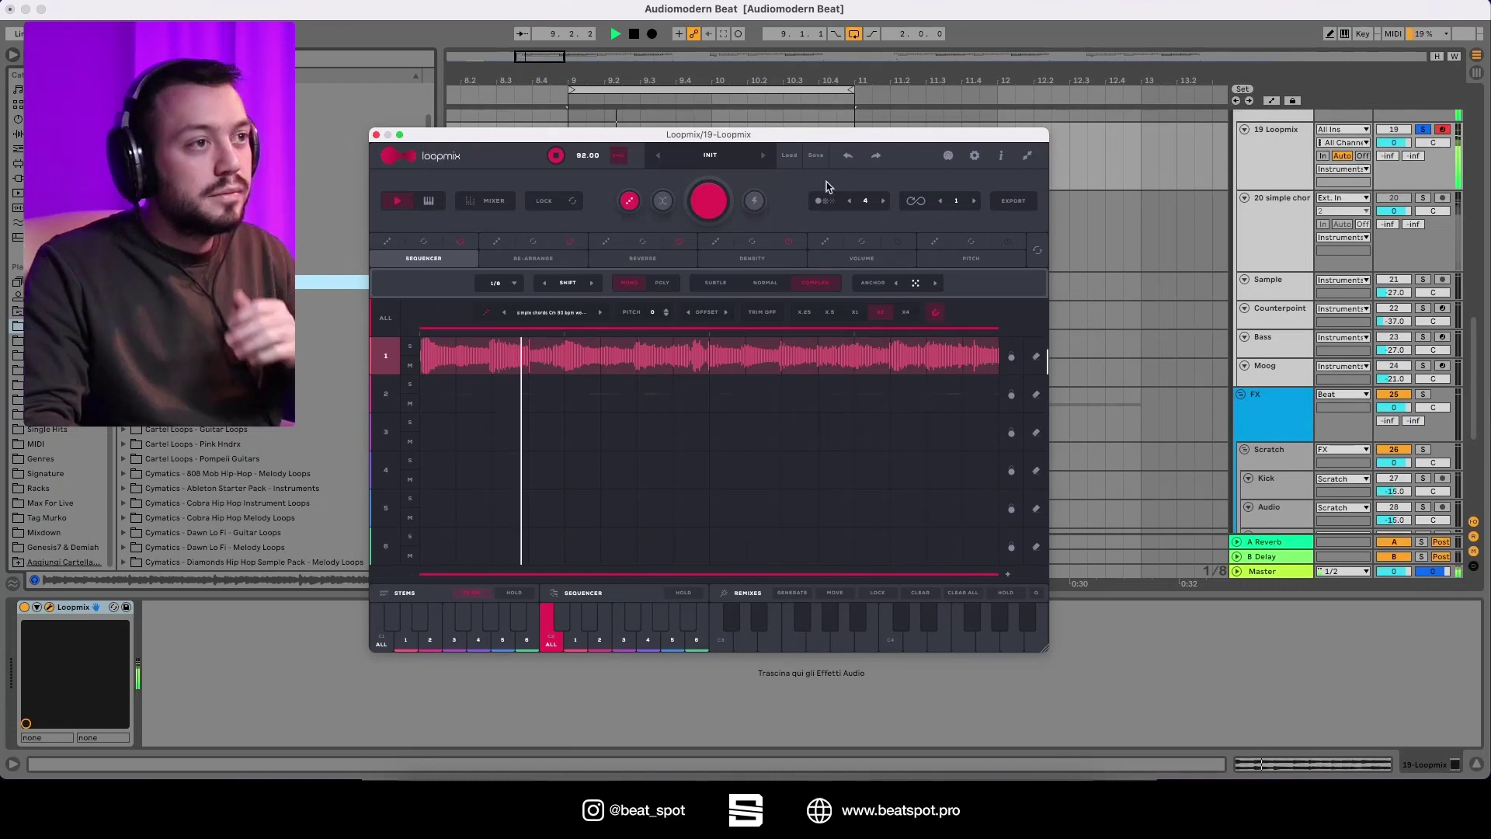
# Set the Loopmix loop pitch to +2 and export it below the chords clip.
pyautogui.click(665, 309)
pyautogui.click(666, 309)
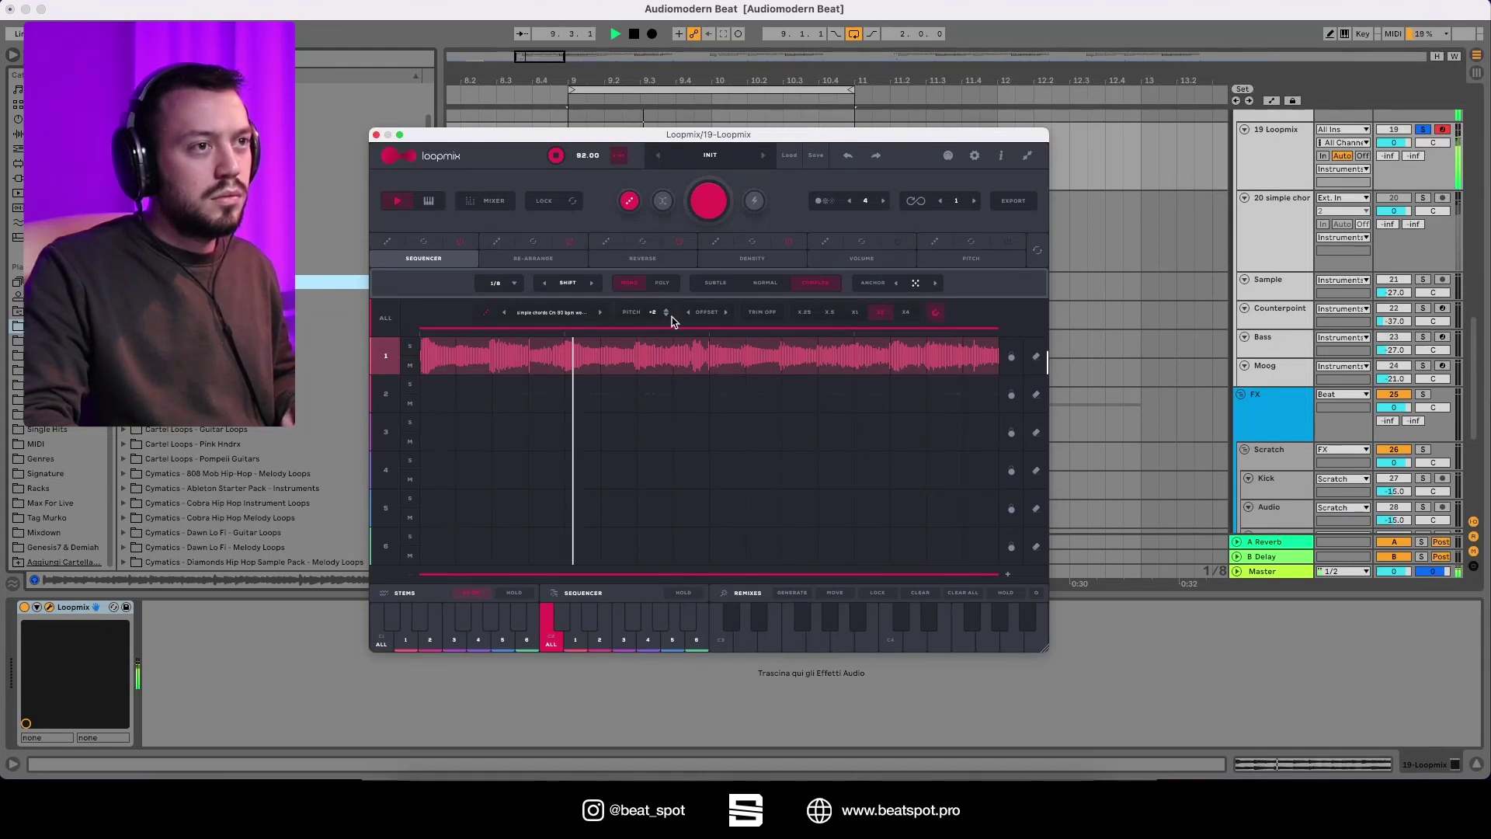
pyautogui.click(861, 258)
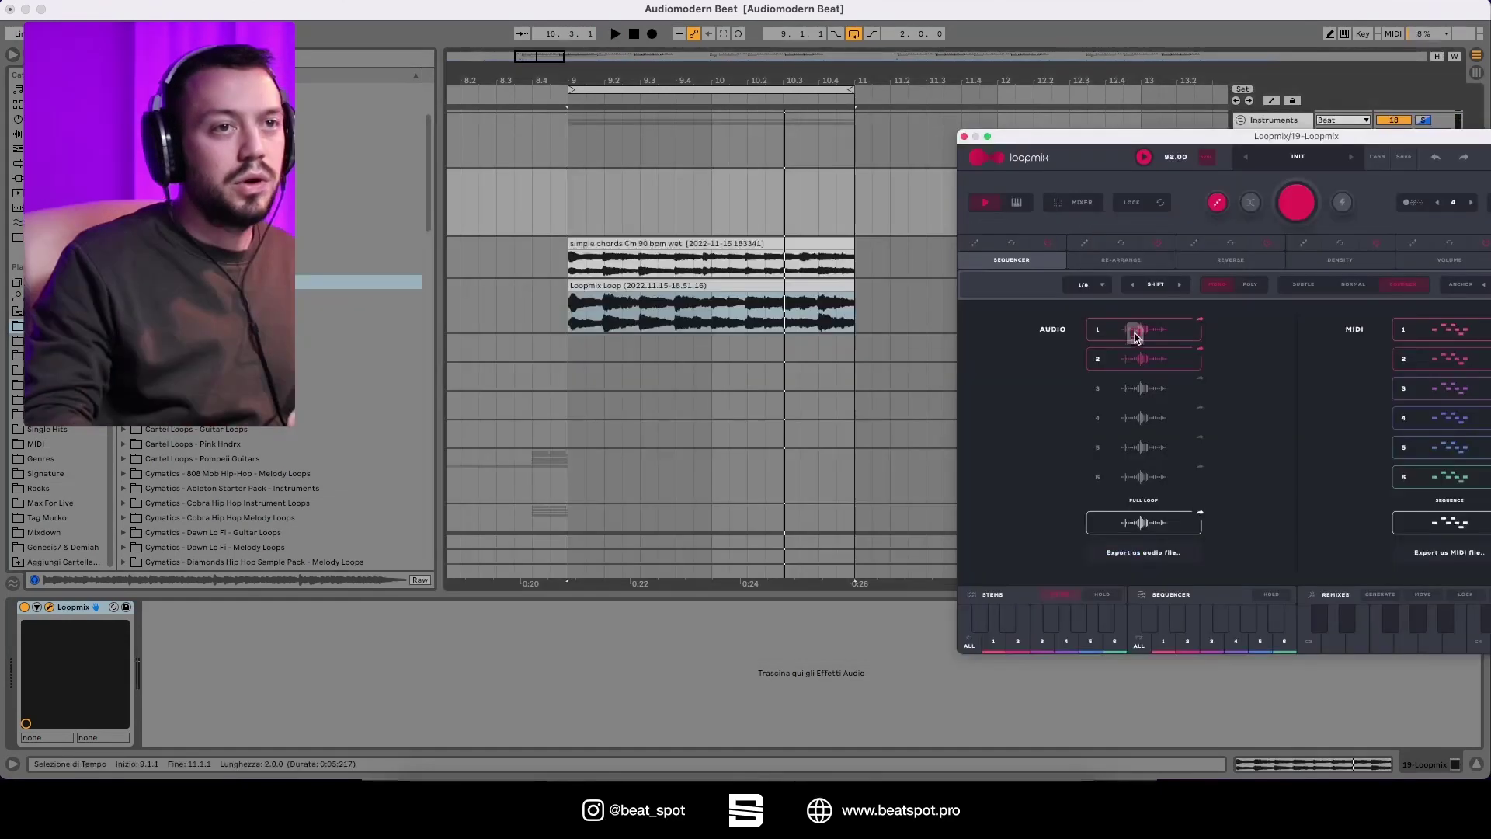
pyautogui.moveTo(1135, 336); pyautogui.dragTo(575, 302)
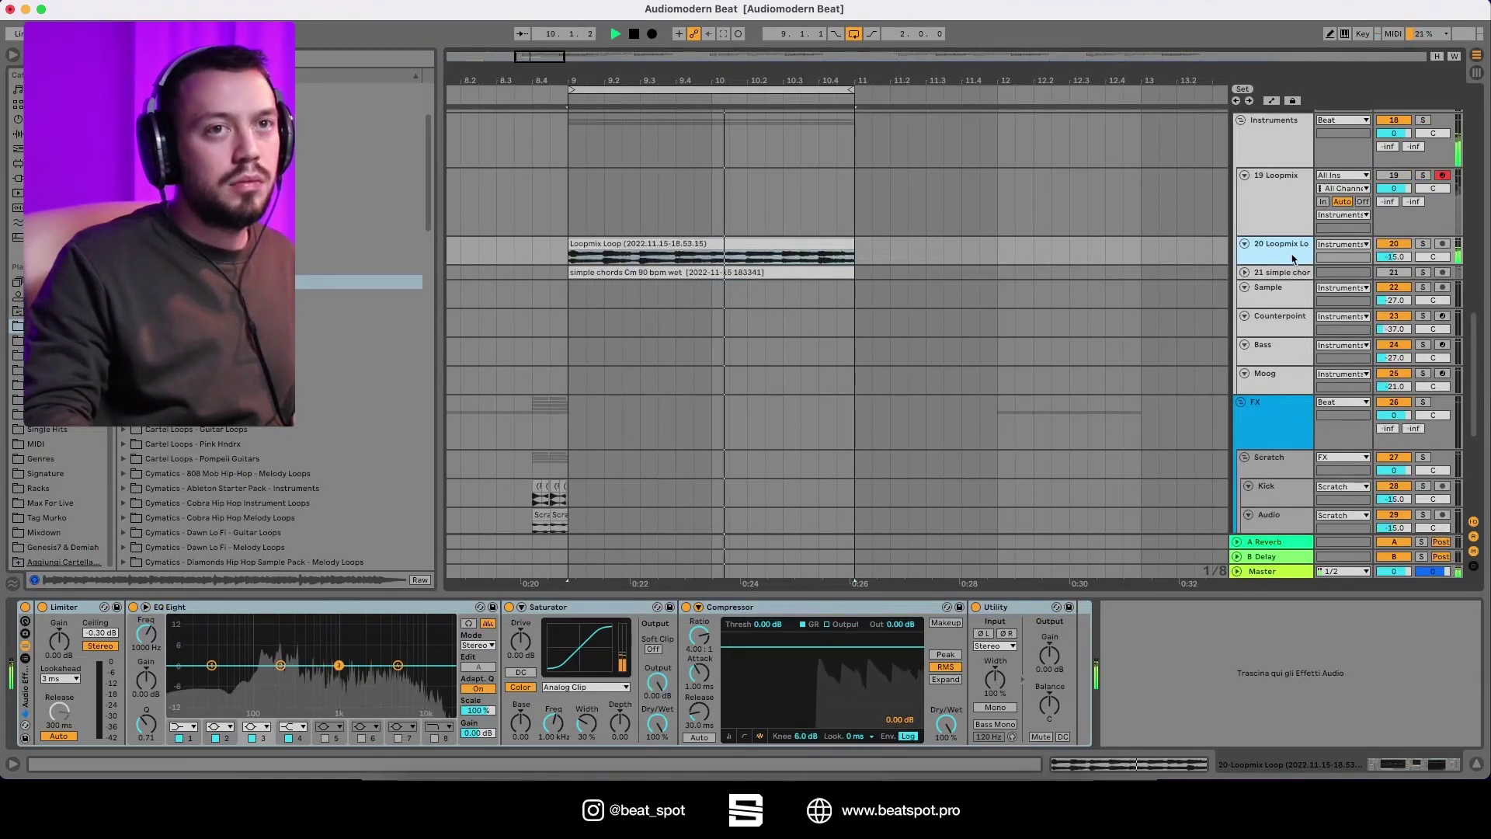
# Raise the Loopmix Loop track volume to -12.1 dB.
pyautogui.moveTo(1408, 258); pyautogui.dragTo(1408, 234)
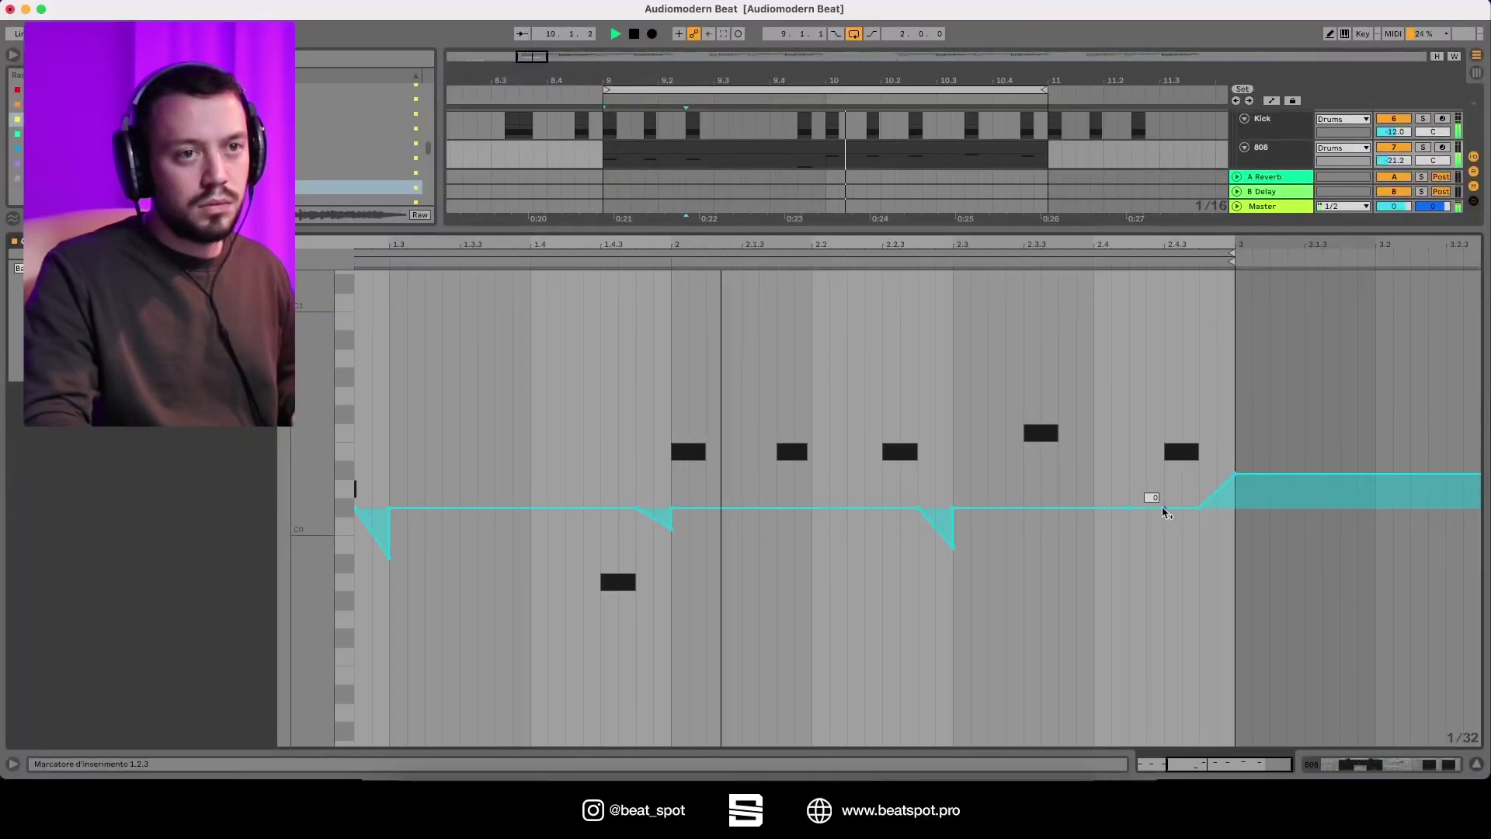
# Add a raised breakpoint to the 808 clip's envelope.
pyautogui.moveTo(1163, 507); pyautogui.dragTo(1163, 483)
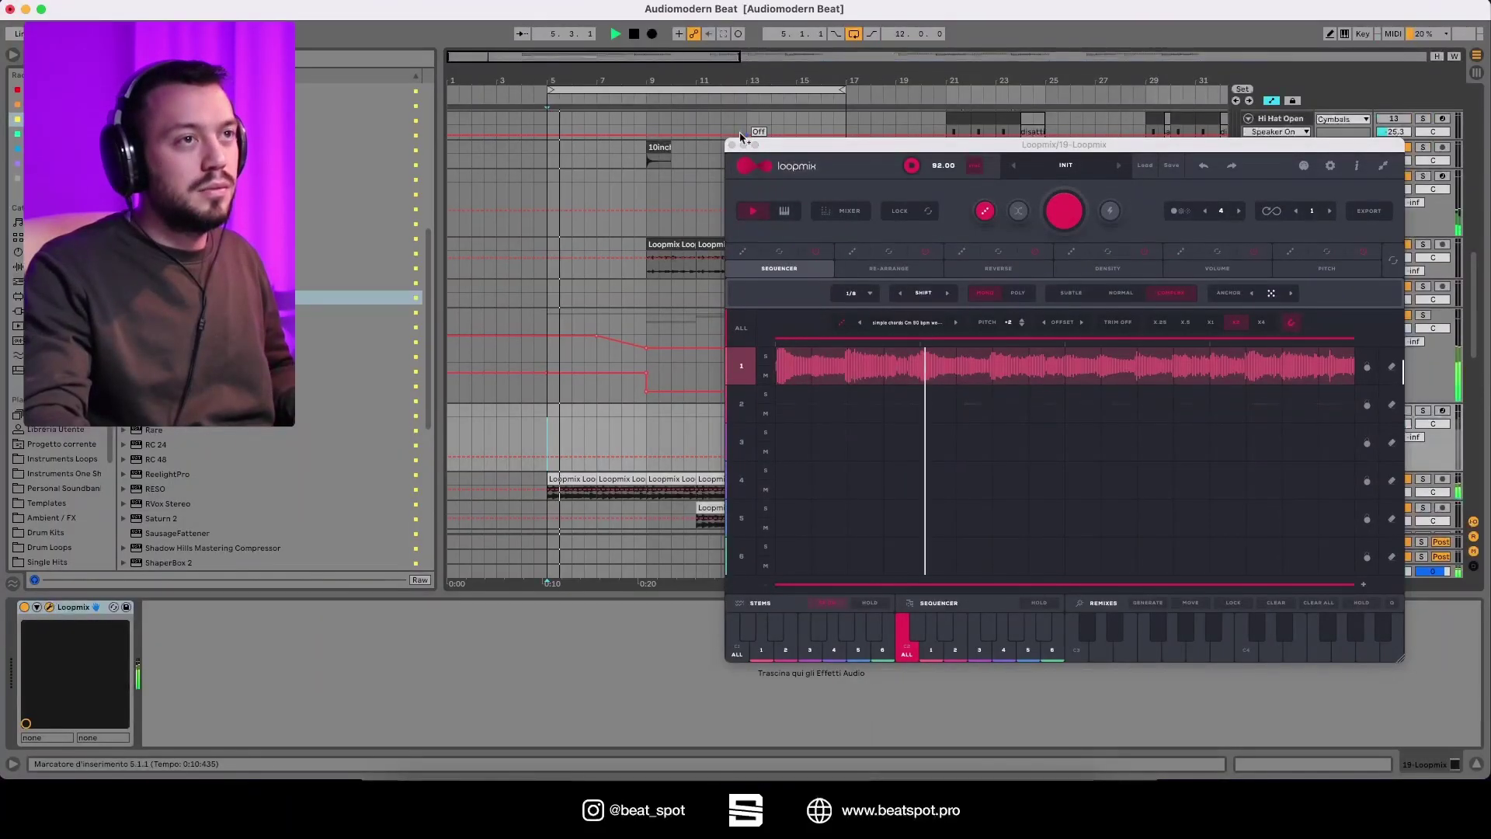
# Close Loopmix and review the Loopmix Loop clips on tracks 20–22 across bars 9–17.
pyautogui.click(737, 145)
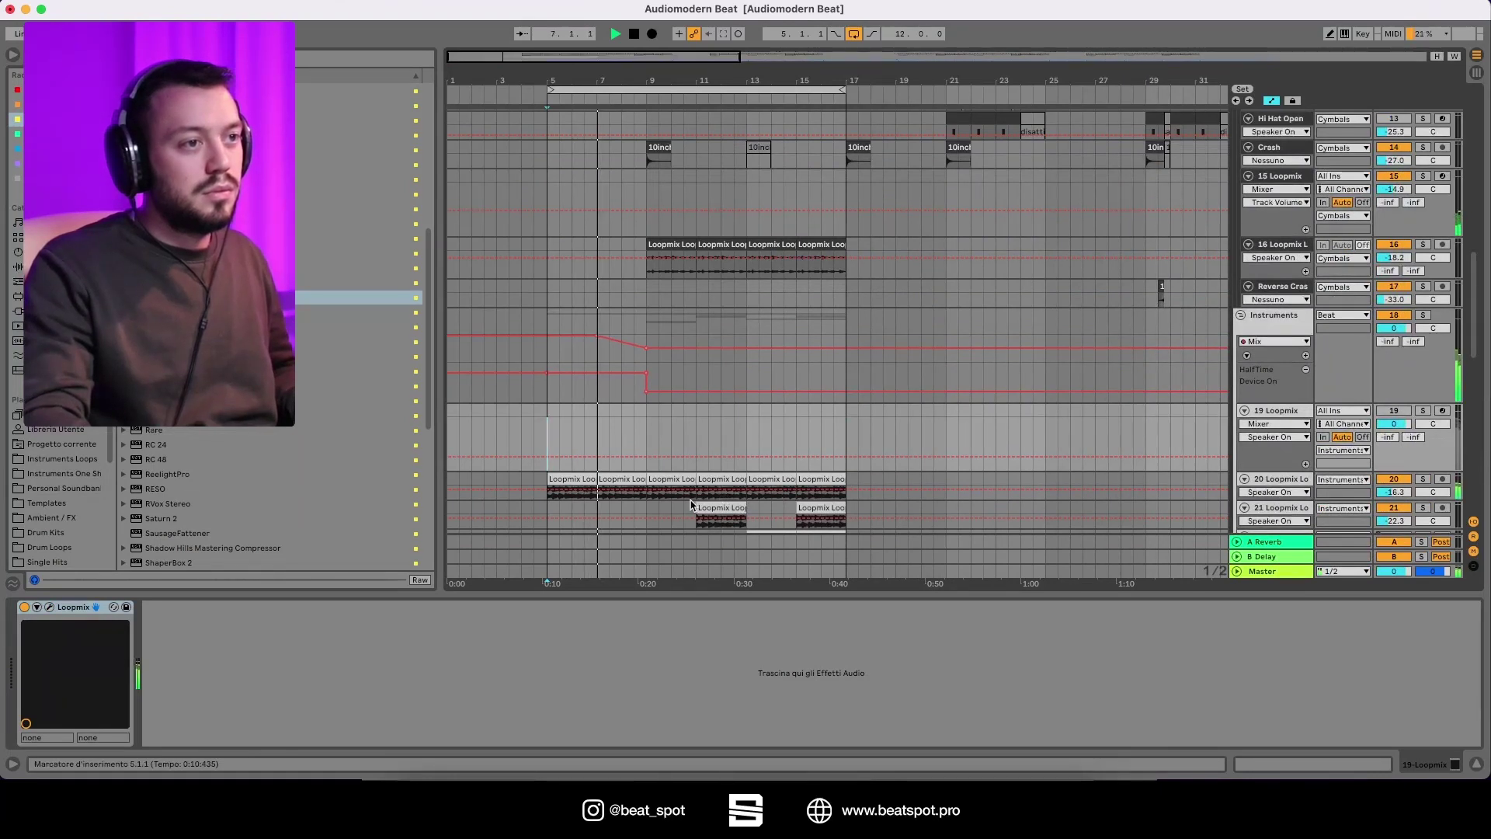
pyautogui.scroll(-3, 691, 505)
pyautogui.scroll(-3, 691, 505)
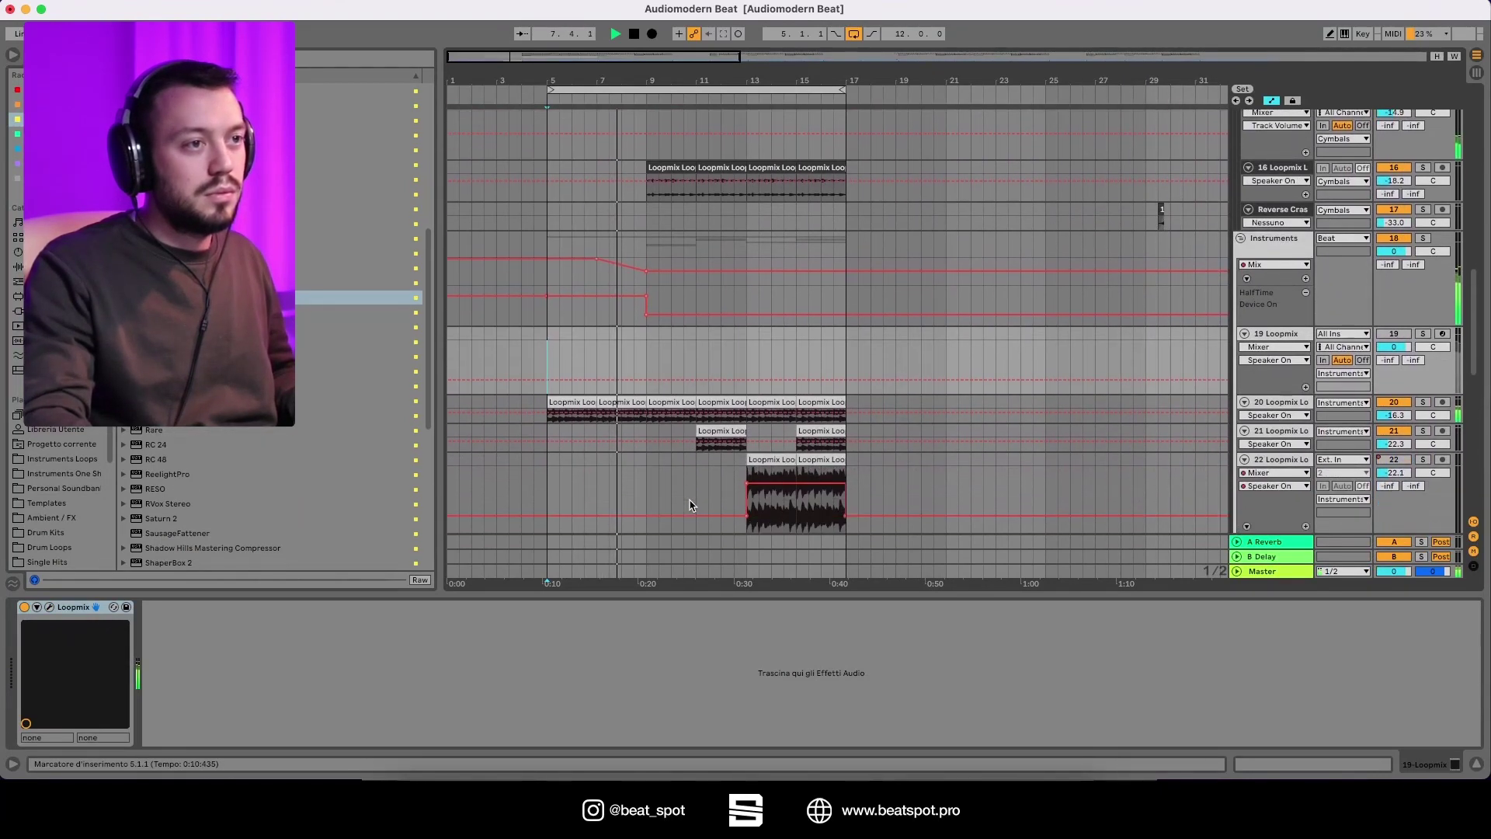
pyautogui.scroll(-3, 691, 505)
pyautogui.scroll(-2, 690, 504)
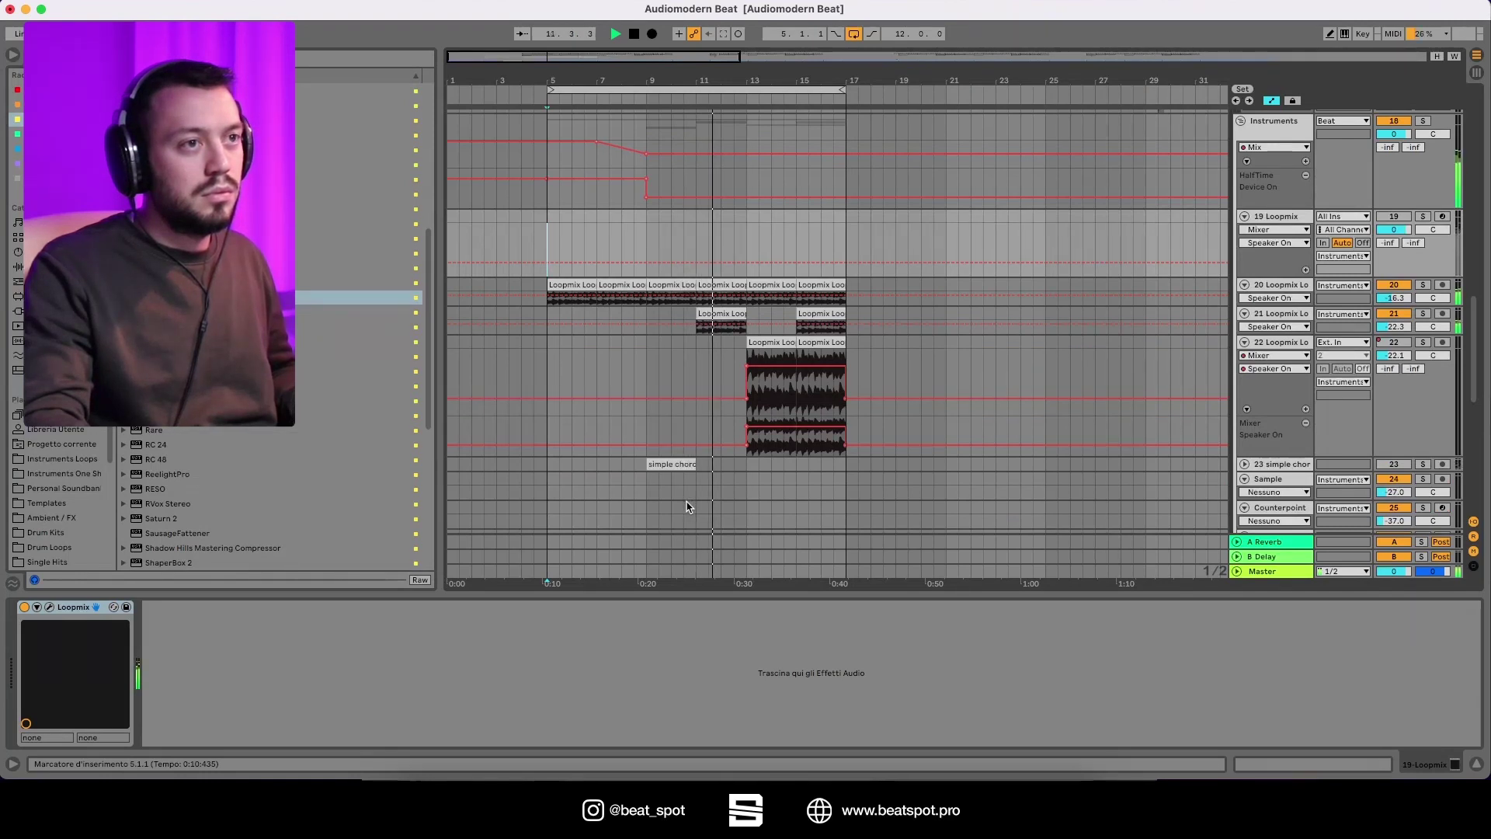
pyautogui.scroll(5, 689, 506)
pyautogui.scroll(2, 688, 505)
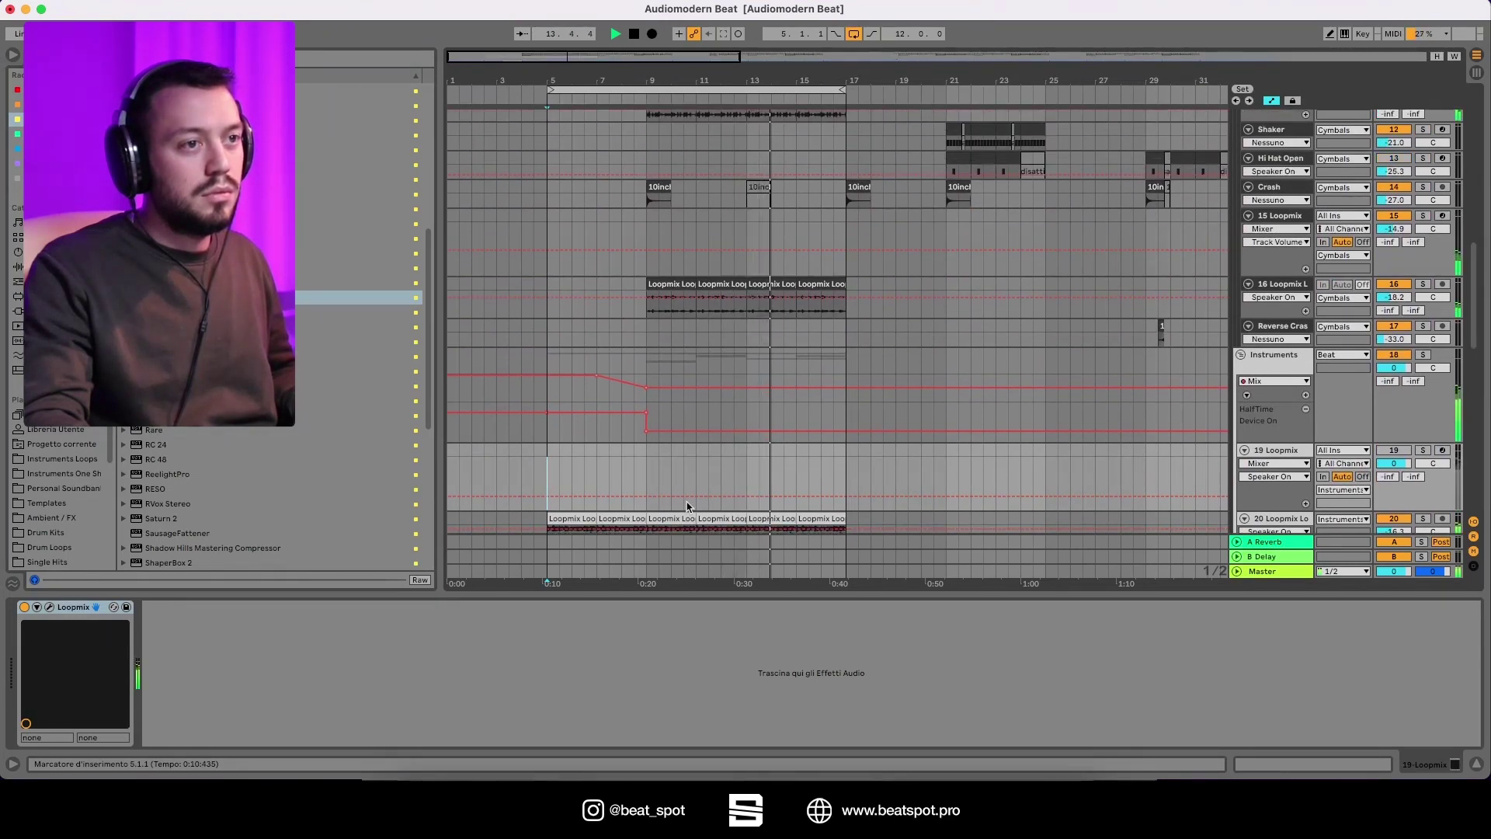
pyautogui.scroll(-3, 687, 506)
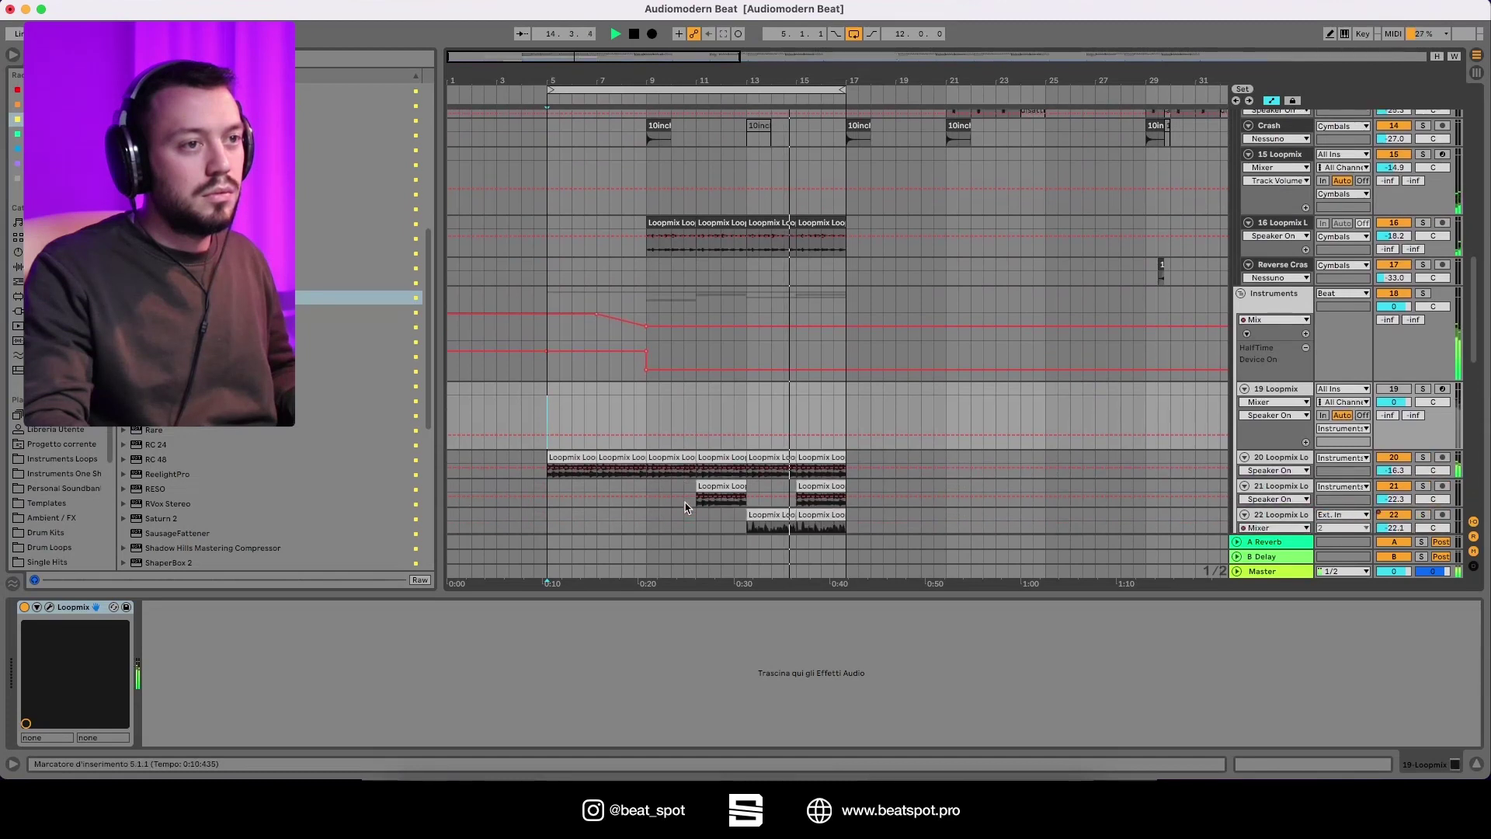
pyautogui.scroll(-1, 685, 508)
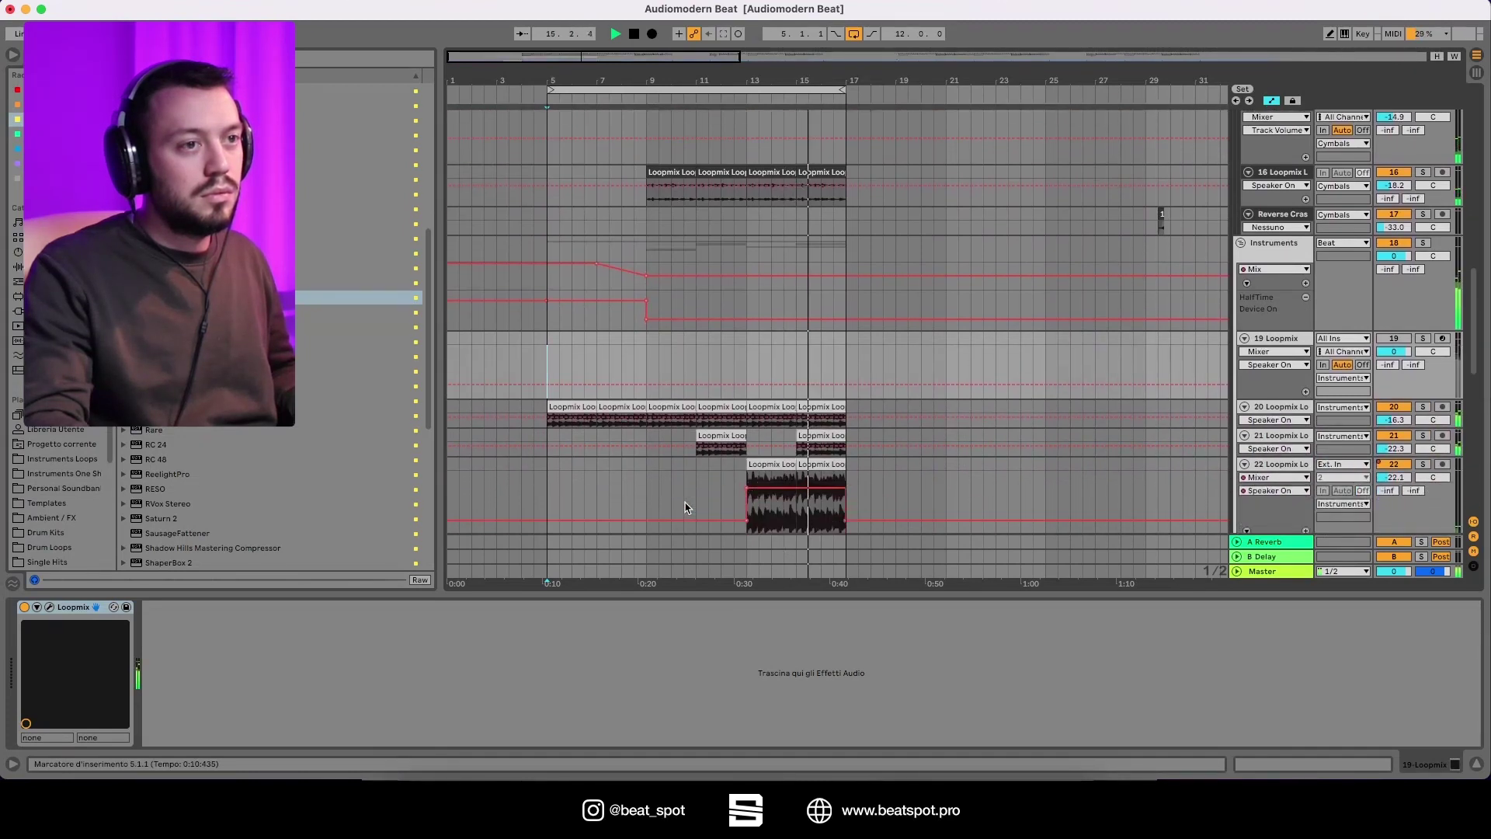
pyautogui.scroll(-1, 687, 508)
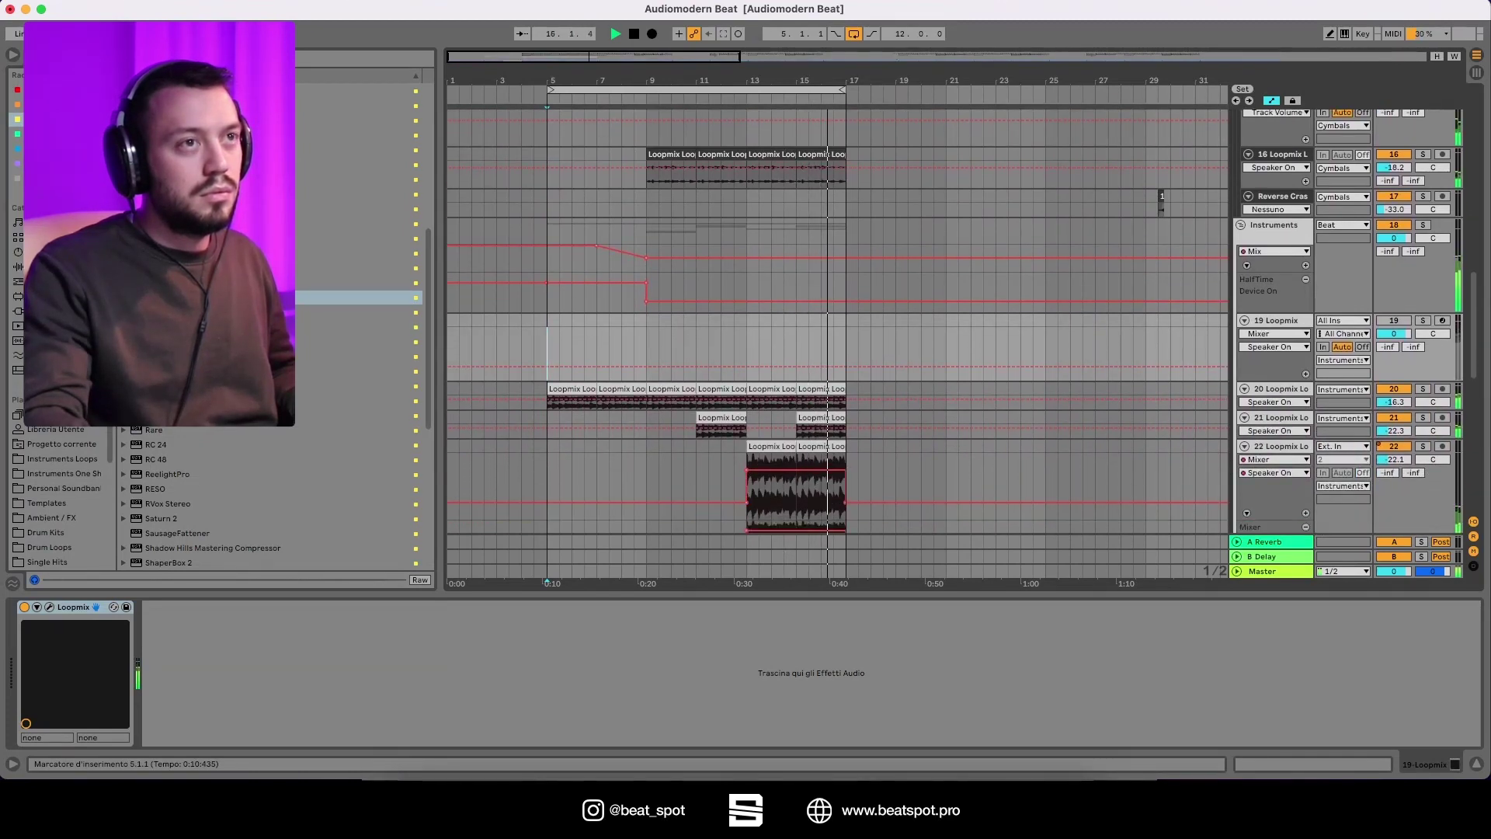